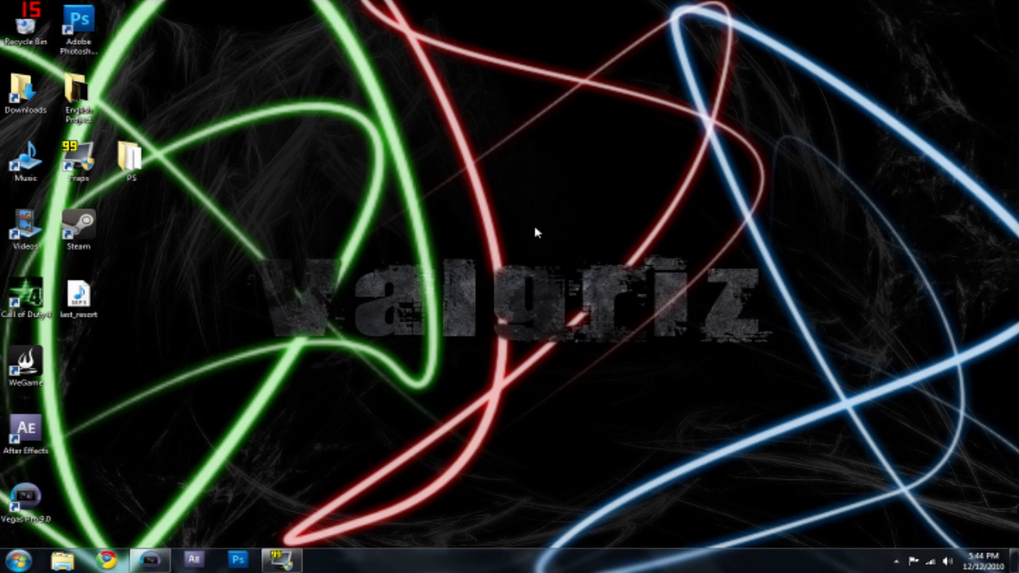
- Restore Vegas, enlarge the timeline, and preview the intro's BLACK OPS CHANNEL and Edited by titles
{"action": "left_click", "coordinate": [148, 558]}
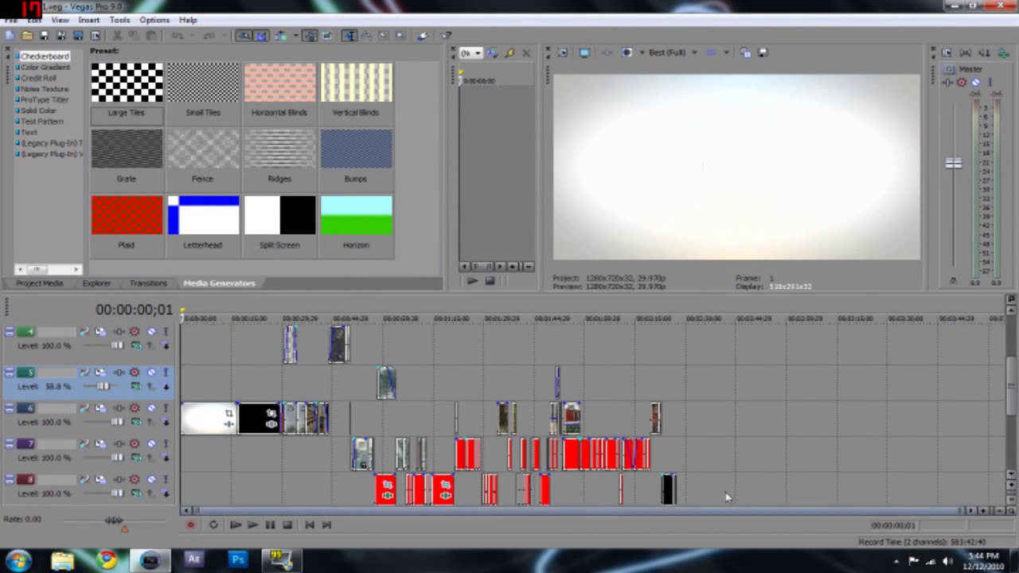
{"action": "left_click_drag", "start_coordinate": [605, 291], "coordinate": [589, 210]}
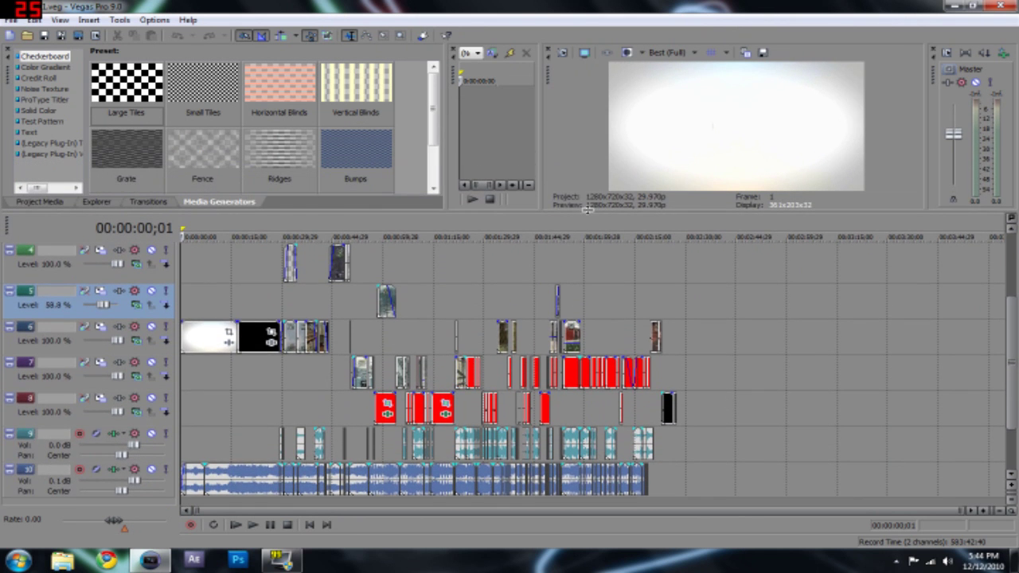
{"action": "left_click", "coordinate": [258, 501]}
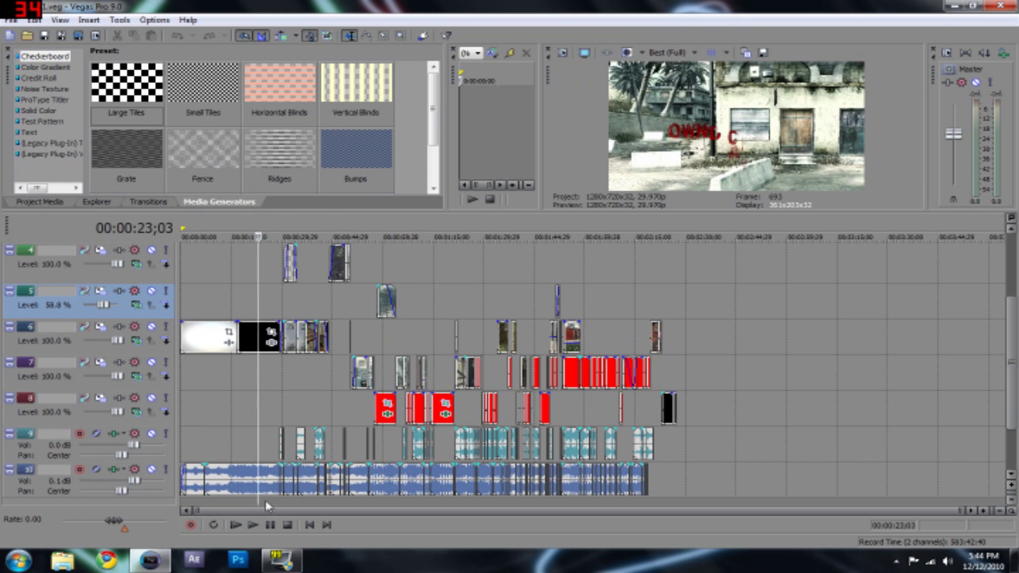
{"action": "left_click", "coordinate": [221, 398]}
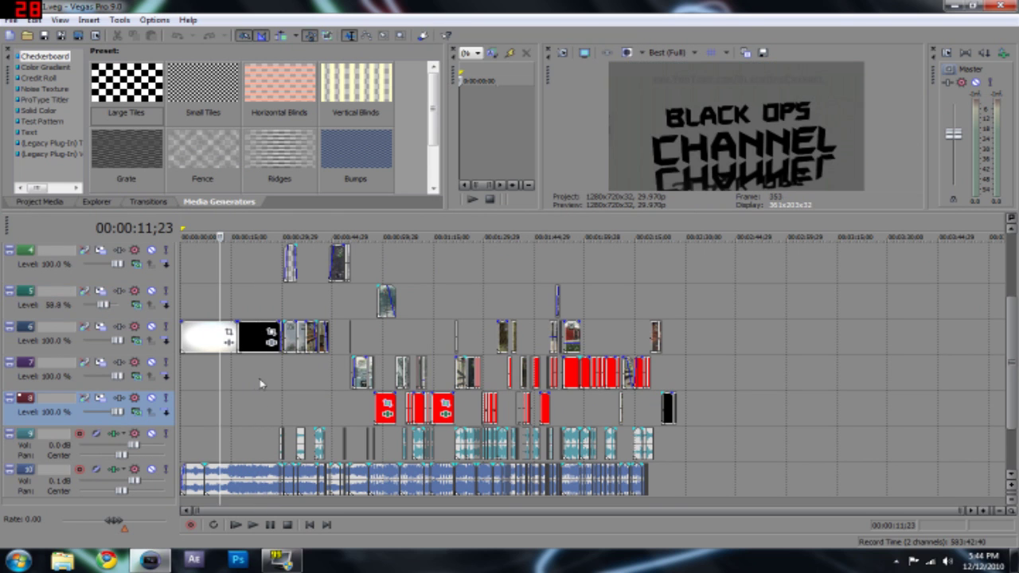
{"action": "left_click", "coordinate": [263, 381]}
{"action": "left_click", "coordinate": [291, 373]}
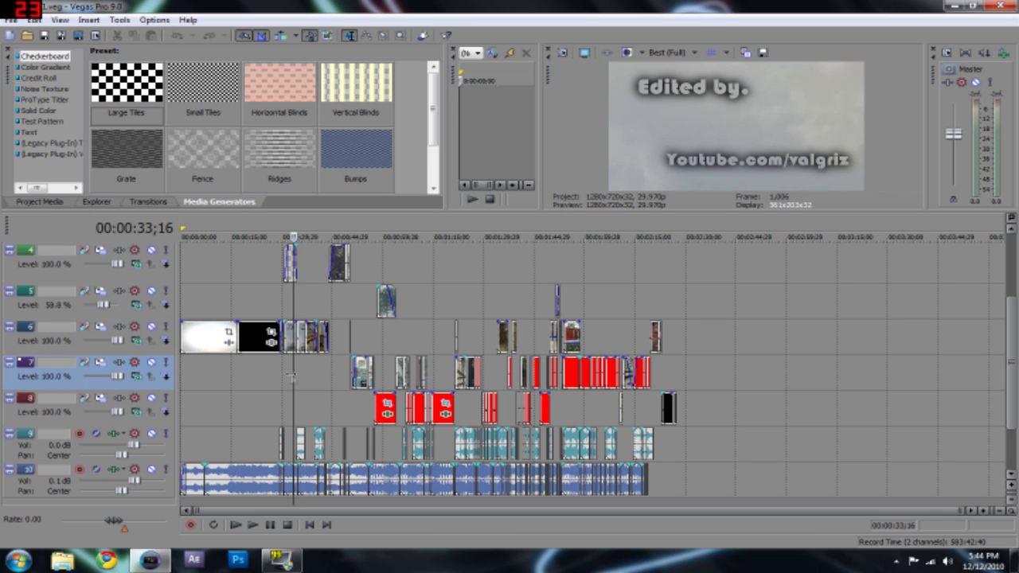
- Preview the edit around 30, 33, 39 seconds and one minute, then scroll the track list up
{"action": "left_click", "coordinate": [284, 377]}
{"action": "left_click", "coordinate": [293, 377]}
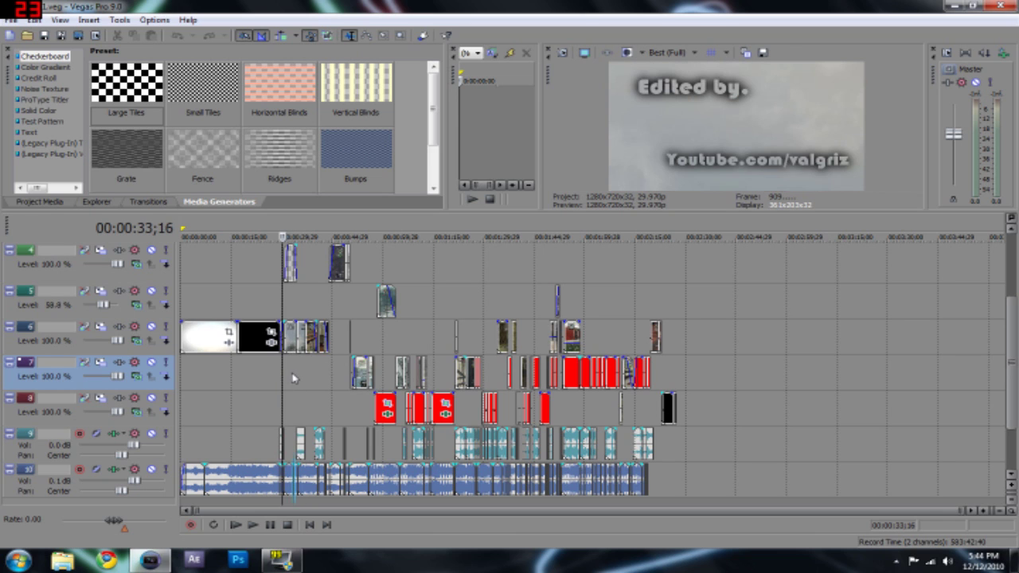
{"action": "left_click", "coordinate": [315, 379]}
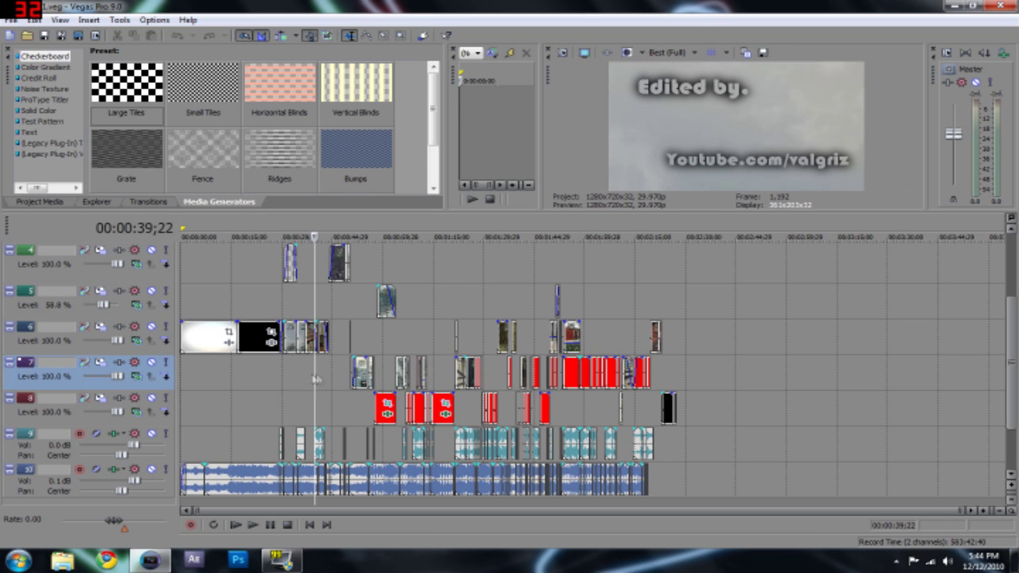
{"action": "left_click", "coordinate": [387, 402]}
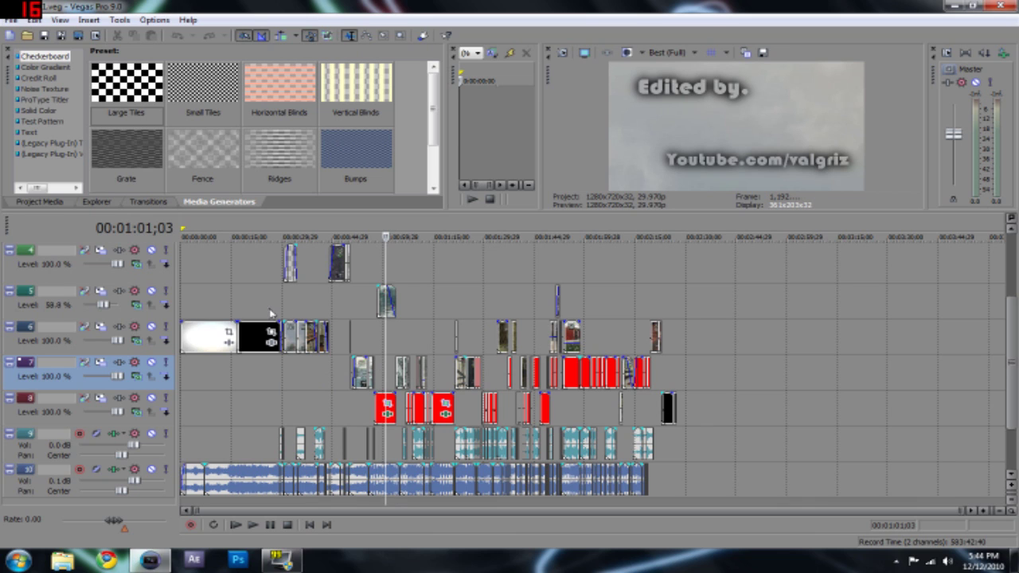
{"action": "left_click", "coordinate": [204, 370]}
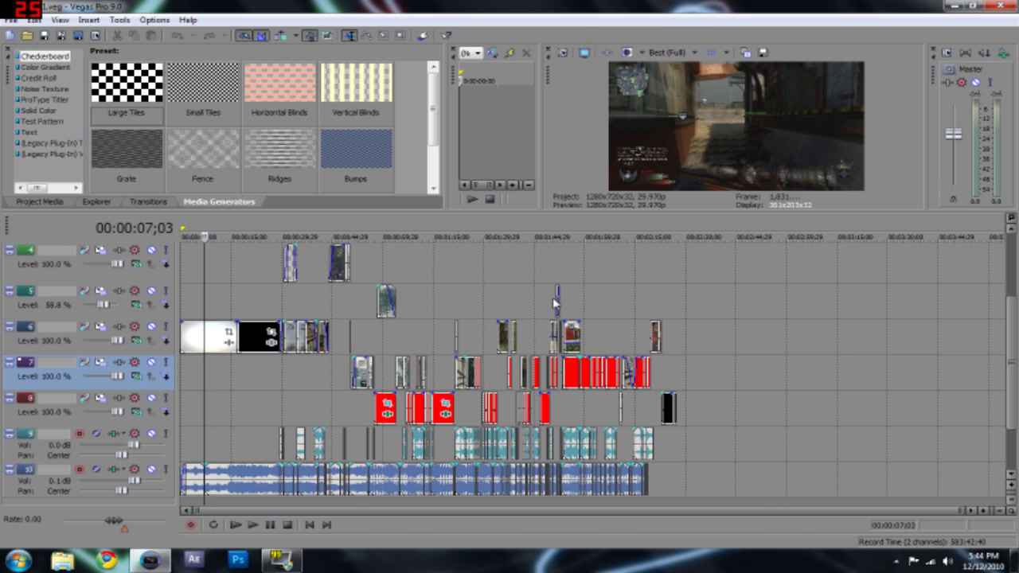
{"action": "left_click_drag", "start_coordinate": [1011, 388], "coordinate": [992, 335]}
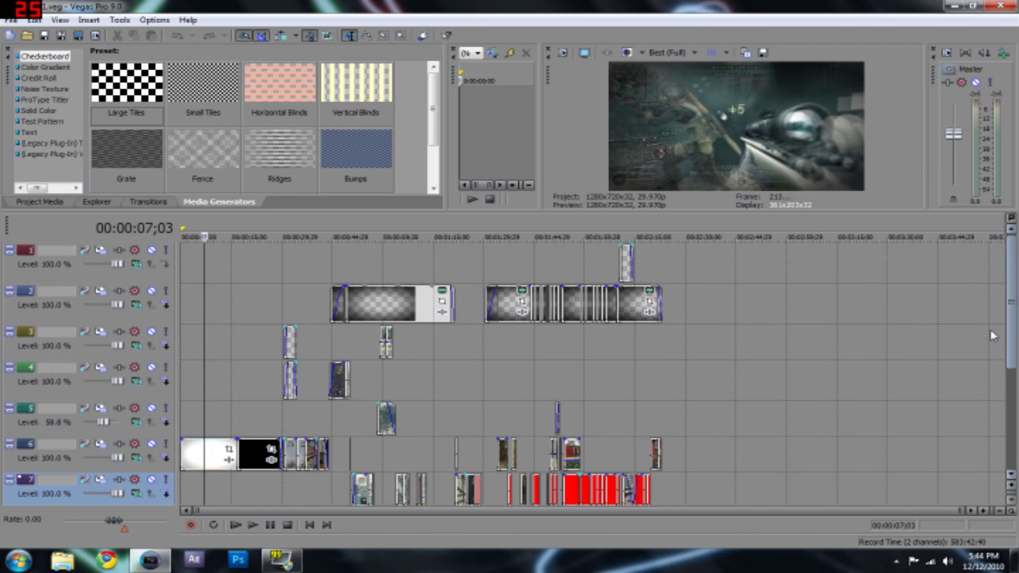
{"action": "left_click", "coordinate": [11, 19]}
- Create a new project from the HDV 720-30p template at 1280x720, 29.970 fps
{"action": "left_click", "coordinate": [23, 36]}
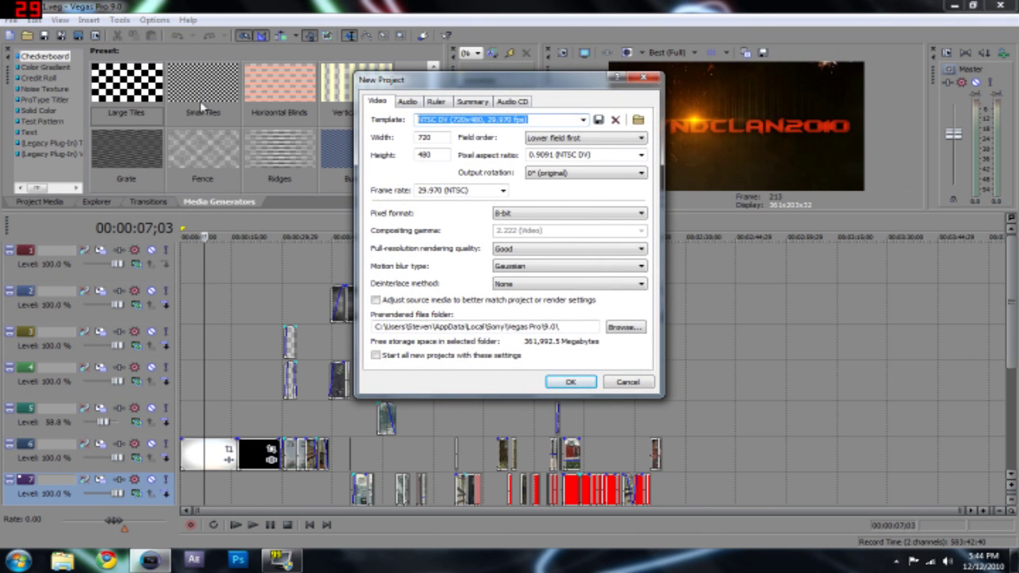
{"action": "left_click", "coordinate": [583, 120]}
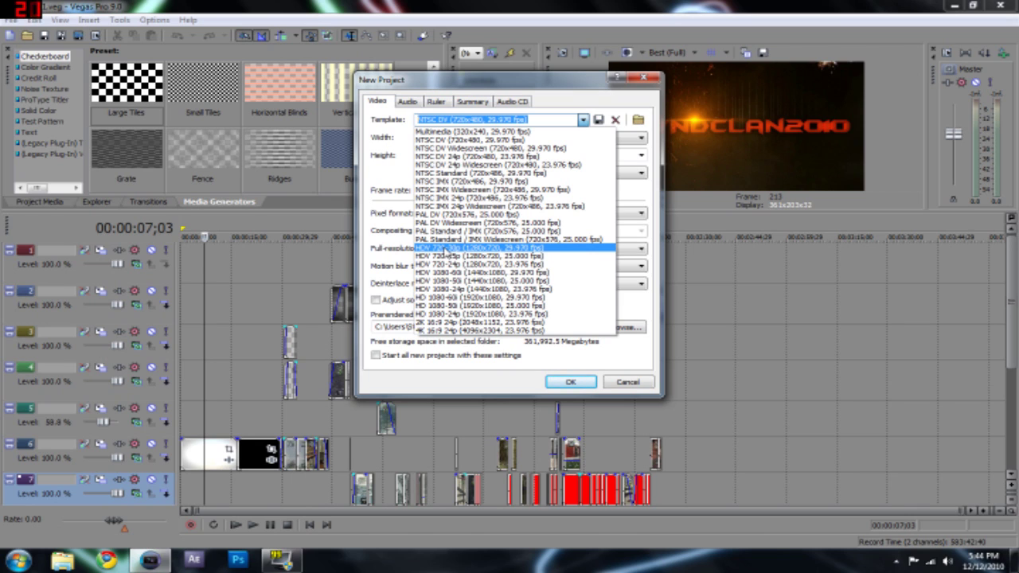
{"action": "left_click", "coordinate": [446, 250]}
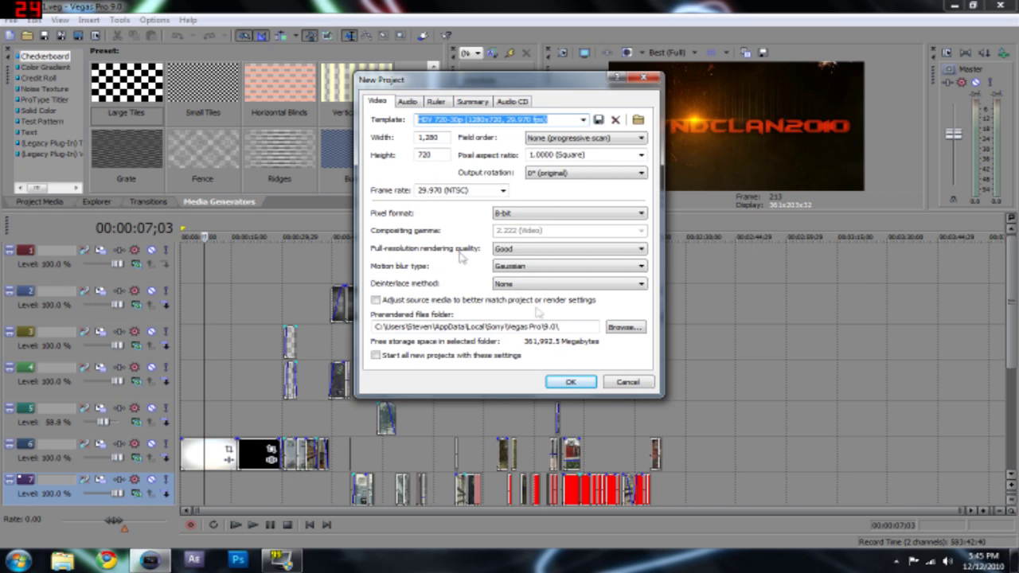
{"action": "left_click", "coordinate": [570, 381]}
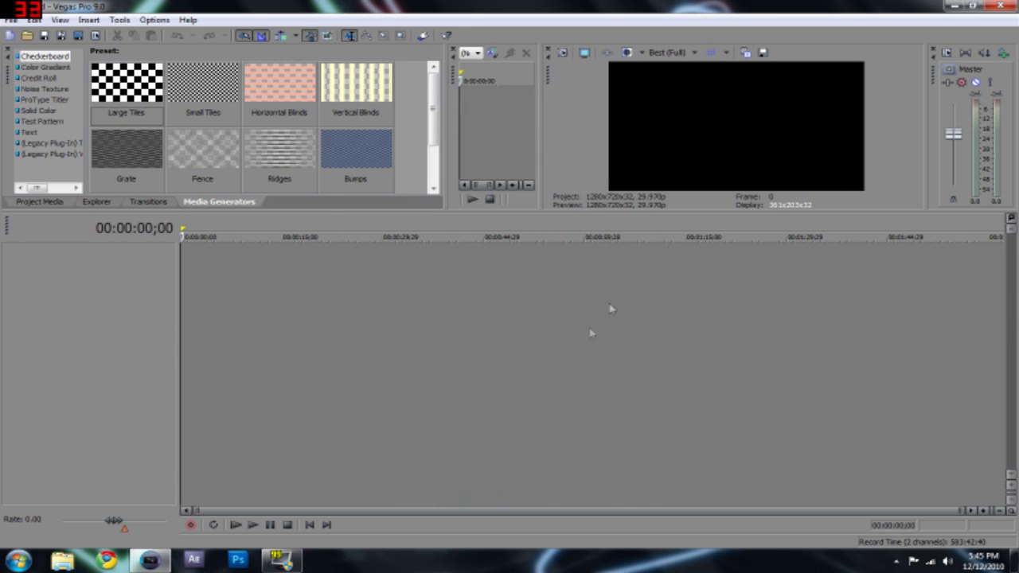
- Resize the upper panes and timeline, and close the Media Generators pane
{"action": "left_click_drag", "start_coordinate": [392, 213], "coordinate": [382, 346]}
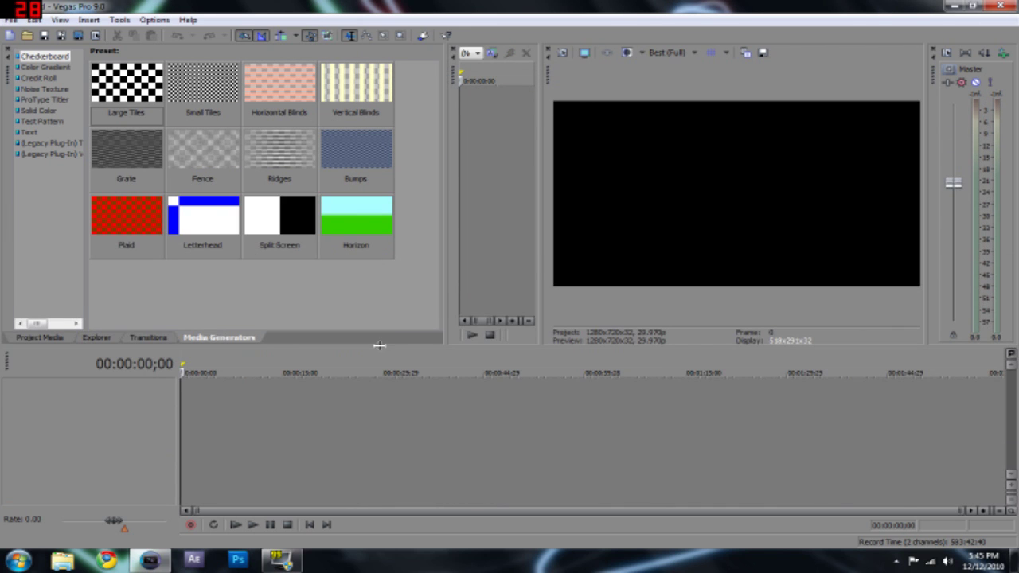
{"action": "left_click_drag", "start_coordinate": [453, 284], "coordinate": [338, 284]}
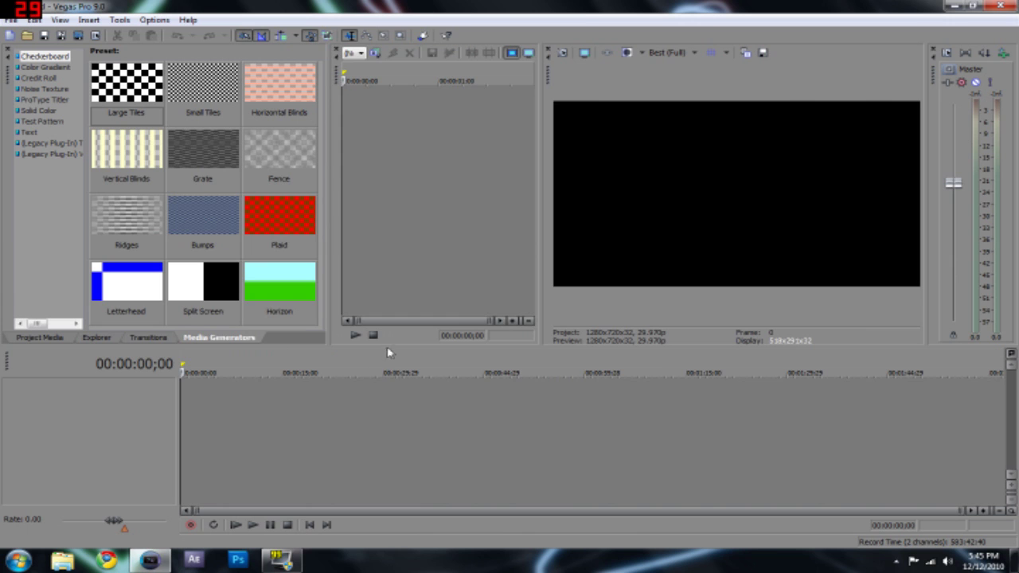
{"action": "left_click_drag", "start_coordinate": [389, 353], "coordinate": [389, 274]}
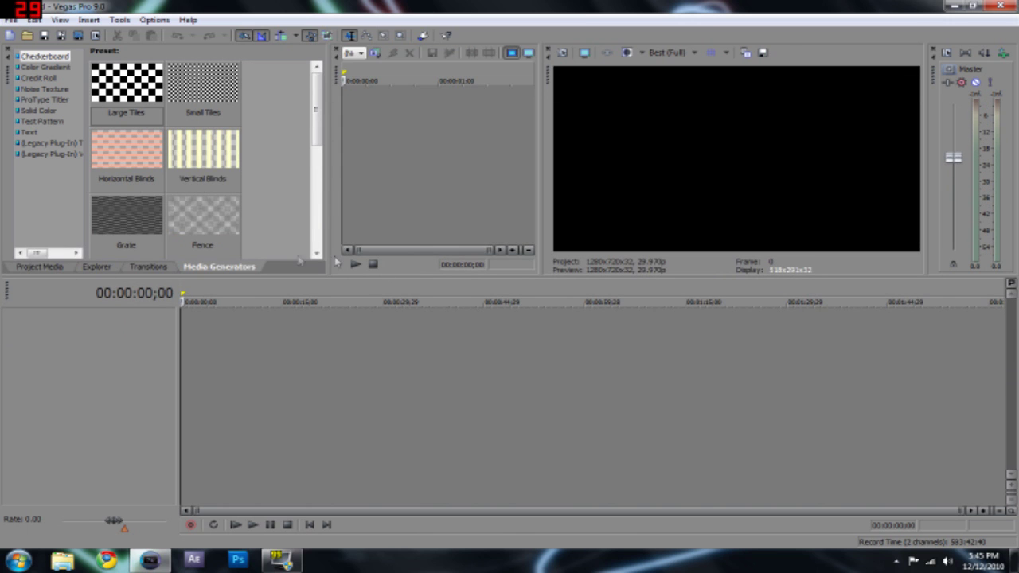
{"action": "left_click_drag", "start_coordinate": [336, 219], "coordinate": [318, 231]}
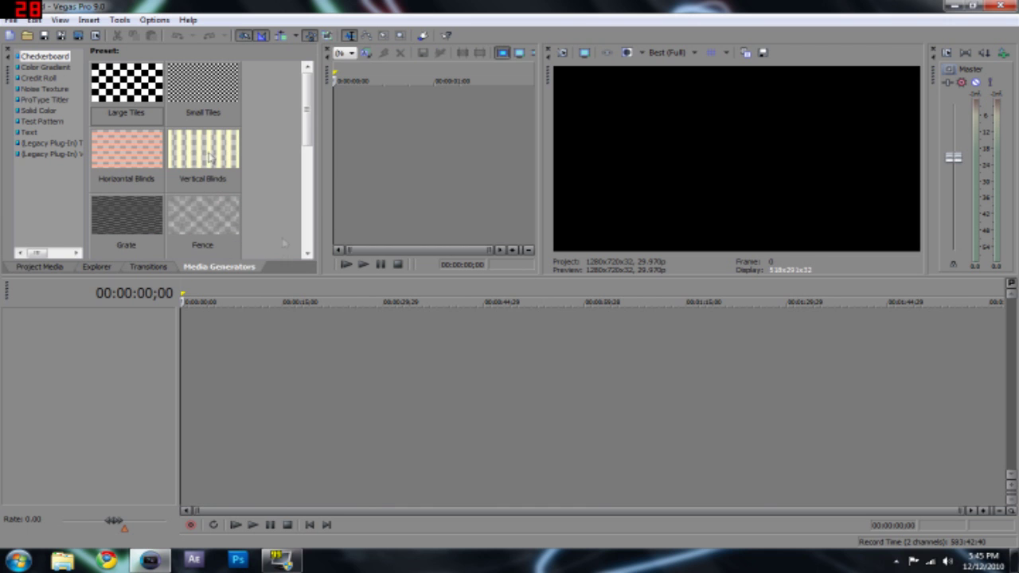
{"action": "left_click", "coordinate": [8, 50]}
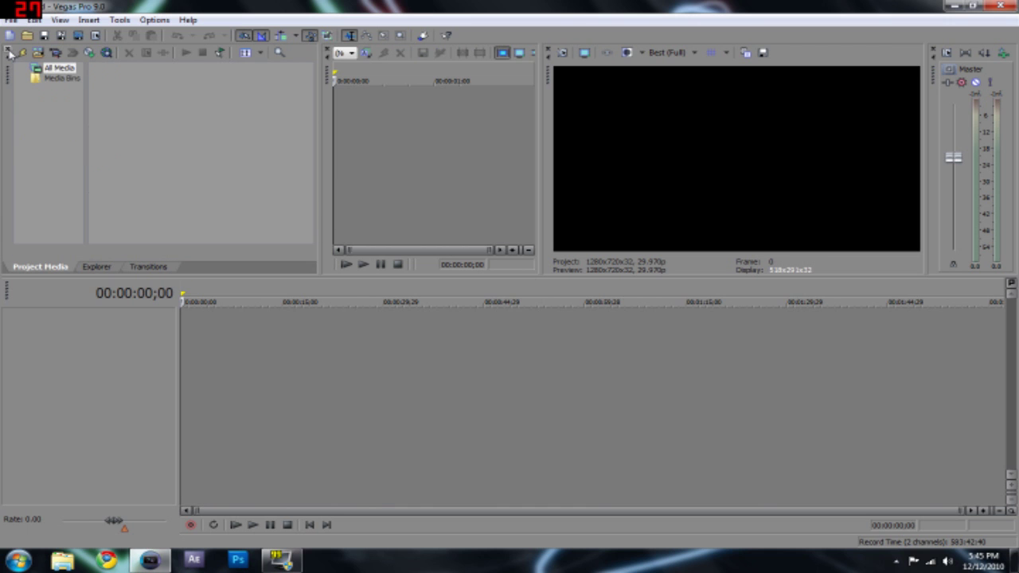
{"action": "left_click", "coordinate": [97, 267]}
{"action": "left_click", "coordinate": [39, 266]}
- Reopen Video FX and Media Generators from the View menu and dock Video FX with the panes
{"action": "left_click", "coordinate": [60, 20]}
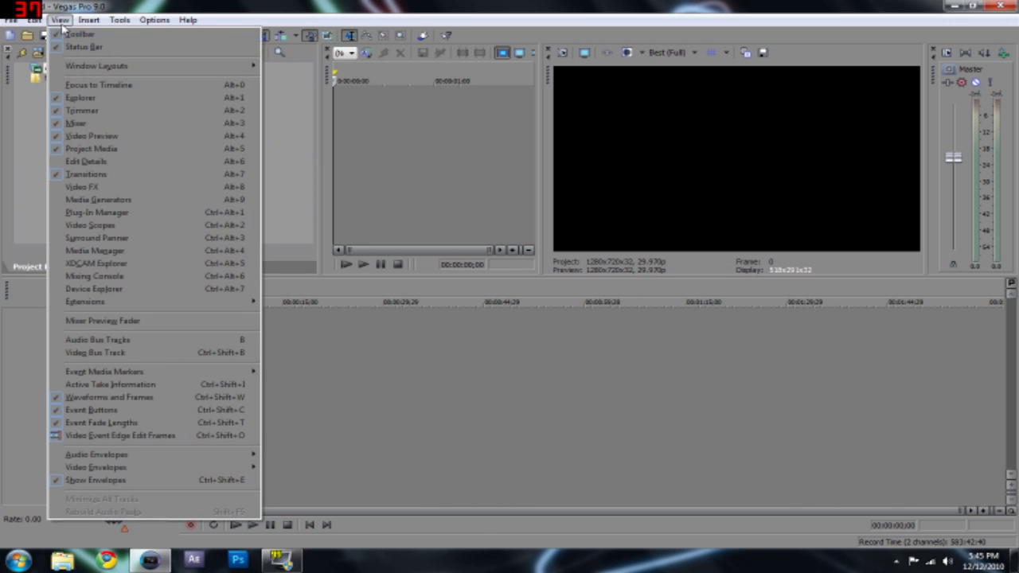
{"action": "left_click", "coordinate": [145, 187]}
{"action": "left_click", "coordinate": [61, 20]}
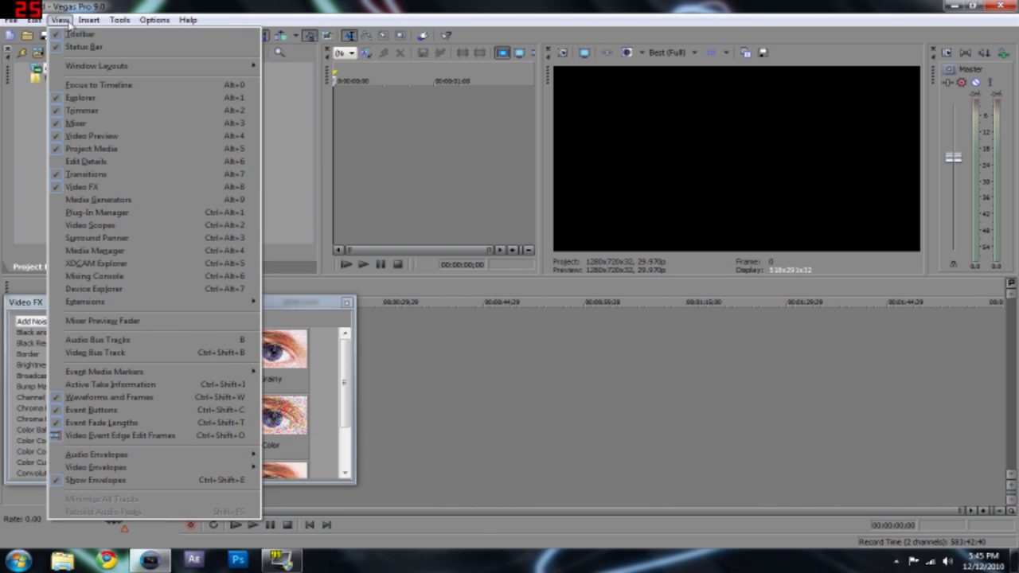
{"action": "left_click", "coordinate": [130, 200]}
{"action": "left_click_drag", "start_coordinate": [19, 302], "coordinate": [16, 76]}
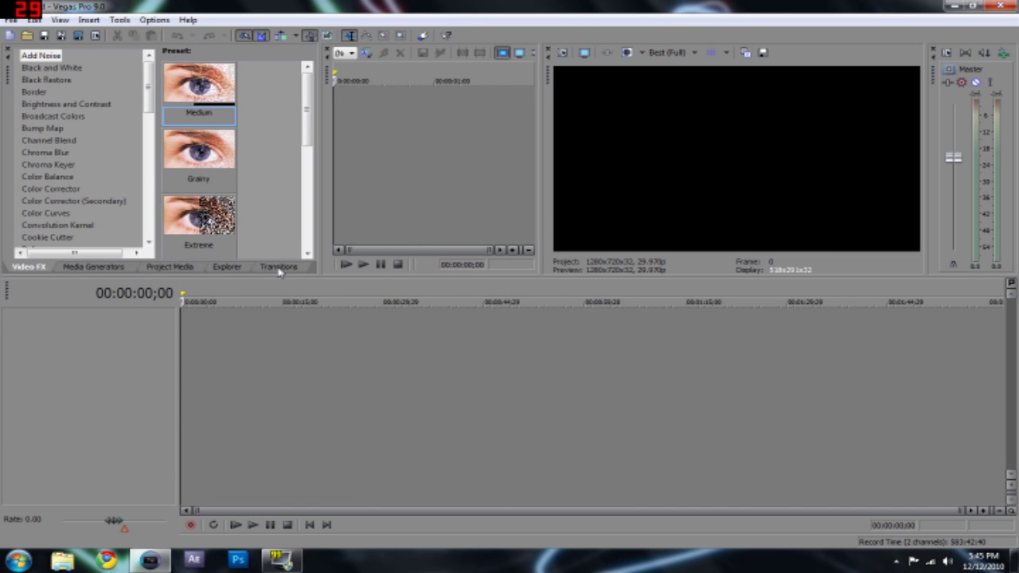
- Rearrange the Project Media tab among the docked panes, leaving Explorer showing
{"action": "left_click", "coordinate": [278, 270]}
{"action": "left_click", "coordinate": [228, 269]}
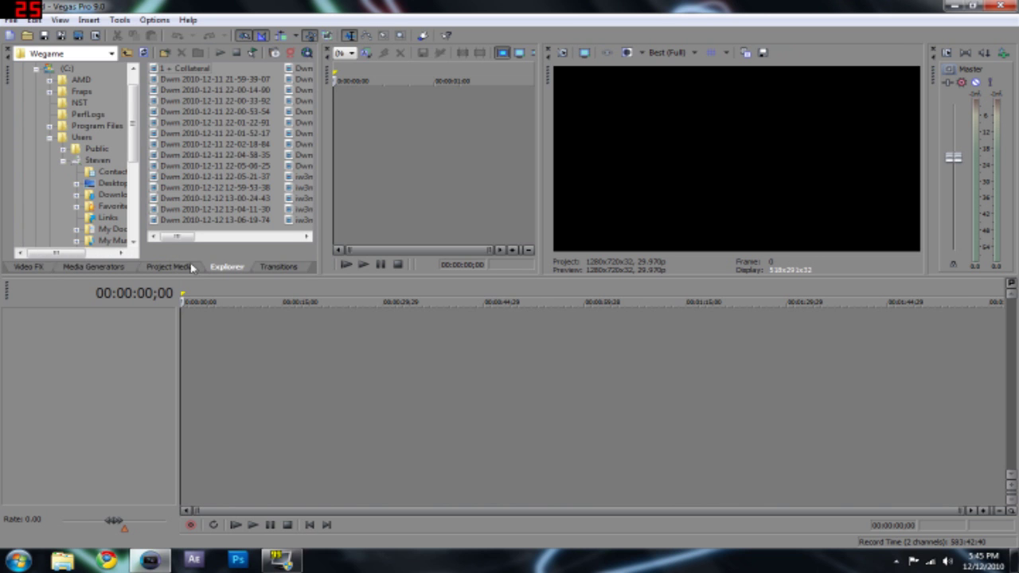
{"action": "left_click", "coordinate": [171, 269]}
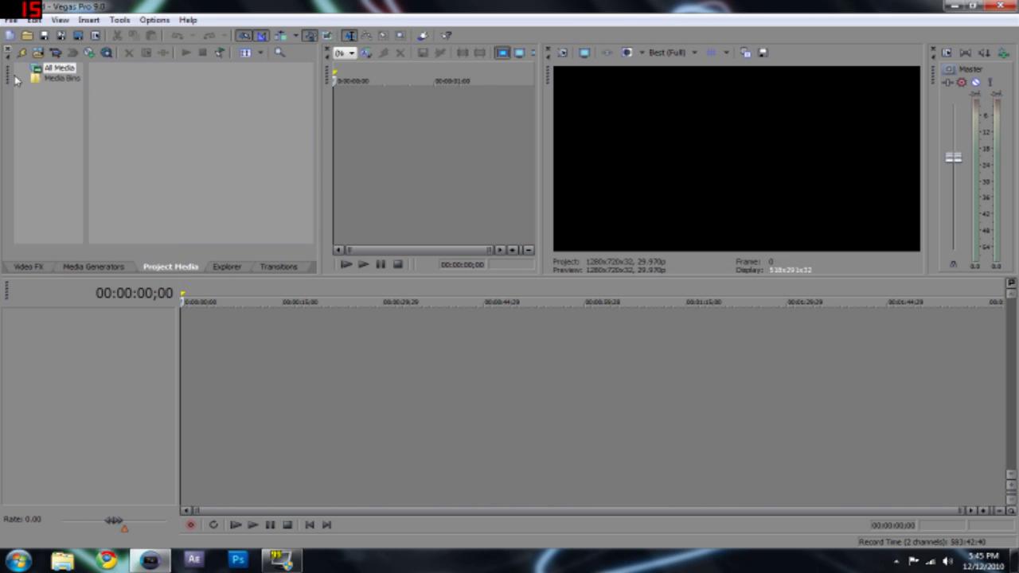
{"action": "mouse_move", "coordinate": [7, 49]}
{"action": "left_mouse_down"}
{"action": "mouse_move", "coordinate": [497, 273]}
{"action": "mouse_move", "coordinate": [5, 68]}
{"action": "left_mouse_up"}
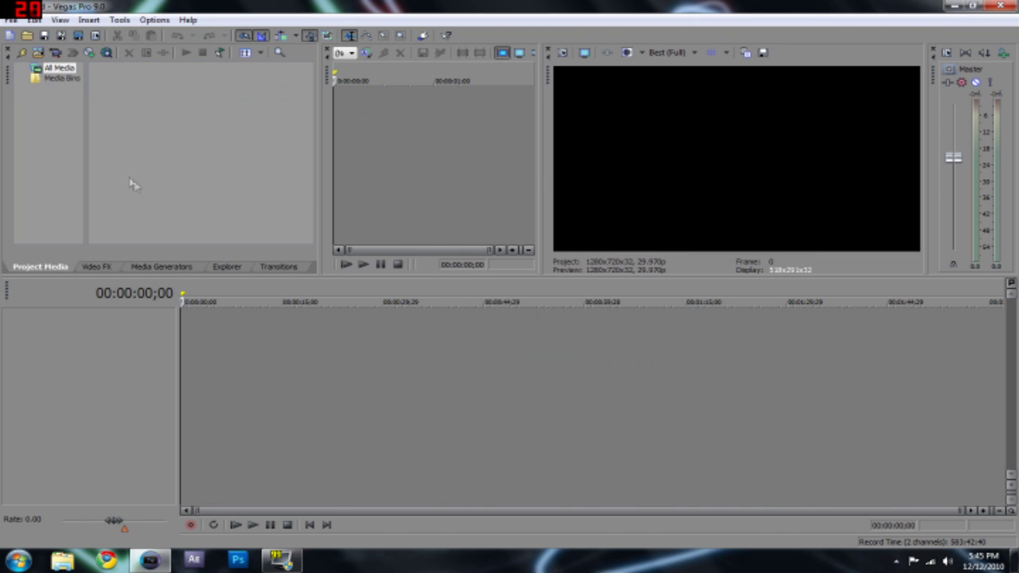
{"action": "left_click", "coordinate": [110, 266]}
{"action": "left_click", "coordinate": [161, 266]}
{"action": "left_click", "coordinate": [230, 266]}
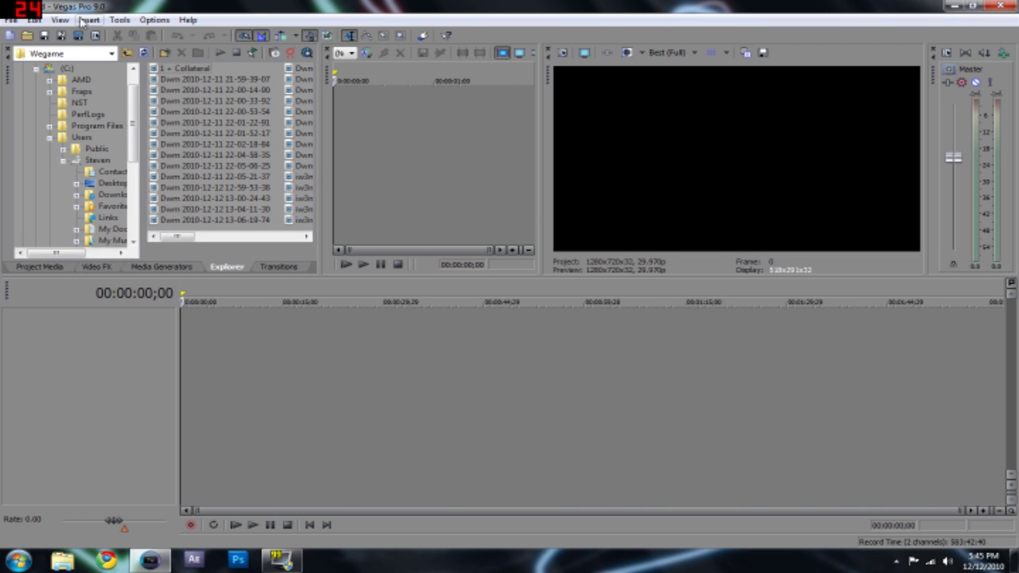
- Widen and scroll the Explorer file list to browse the Wegame recordings
{"action": "left_click", "coordinate": [15, 24]}
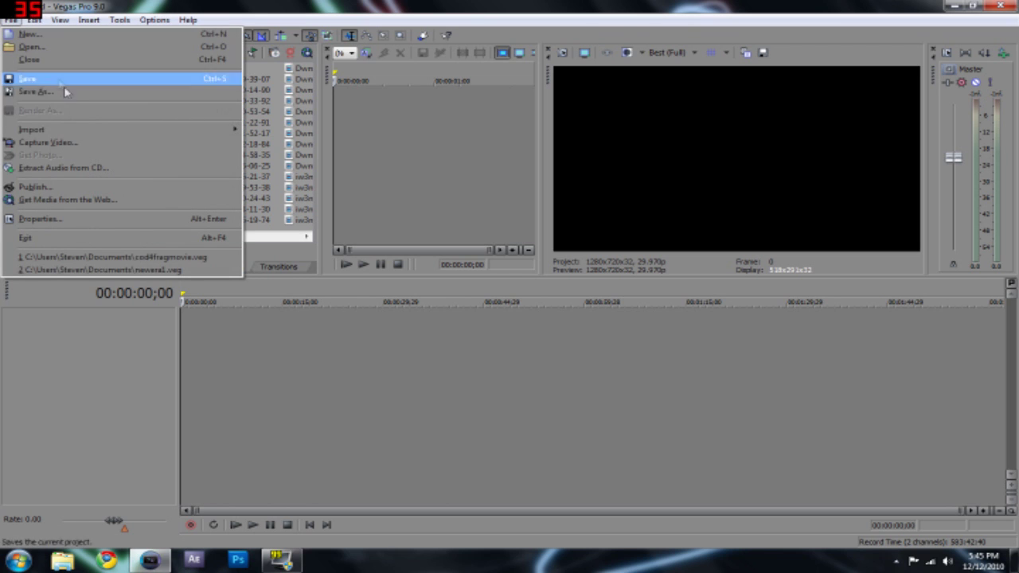
{"action": "left_click", "coordinate": [366, 5]}
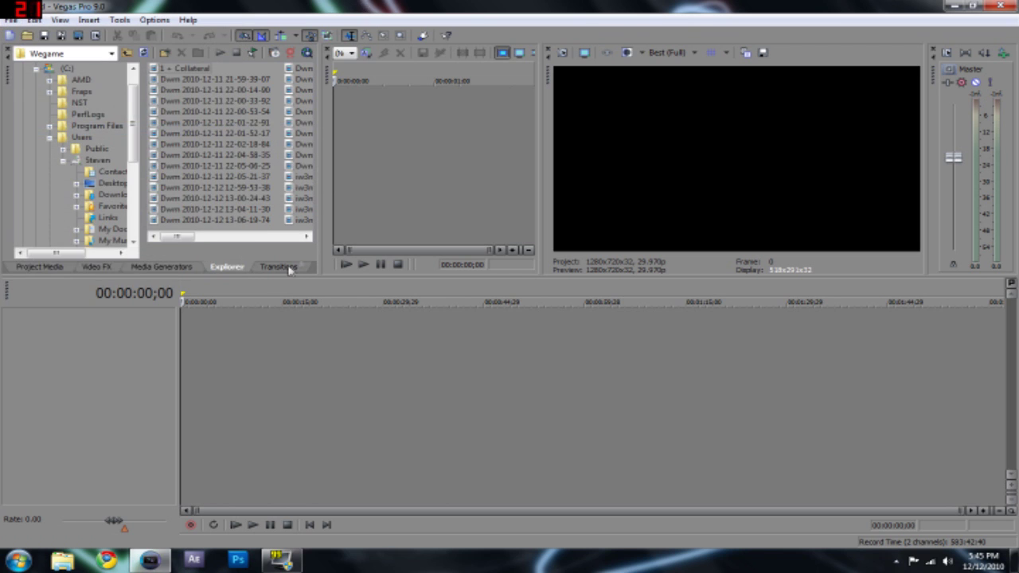
{"action": "left_click_drag", "start_coordinate": [143, 189], "coordinate": [36, 199]}
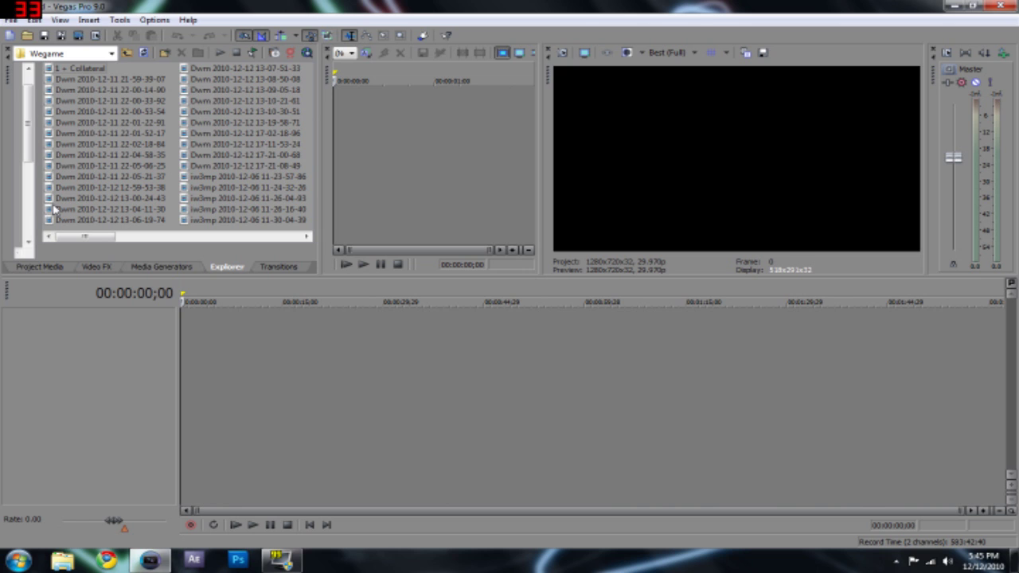
{"action": "left_click_drag", "start_coordinate": [83, 237], "coordinate": [208, 156]}
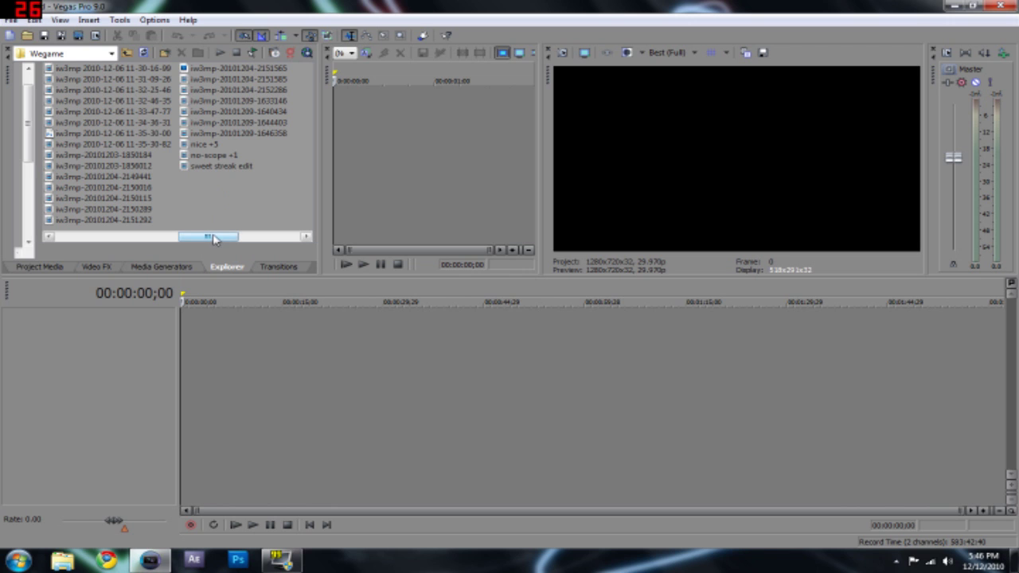
{"action": "left_click_drag", "start_coordinate": [213, 239], "coordinate": [239, 239]}
{"action": "left_click", "coordinate": [11, 20]}
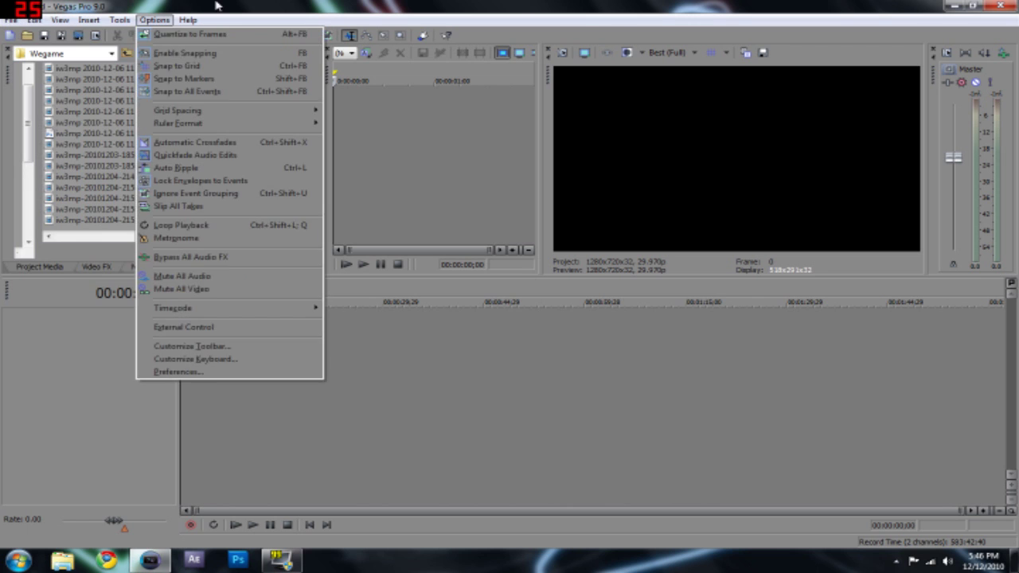
{"action": "left_click", "coordinate": [218, 6]}
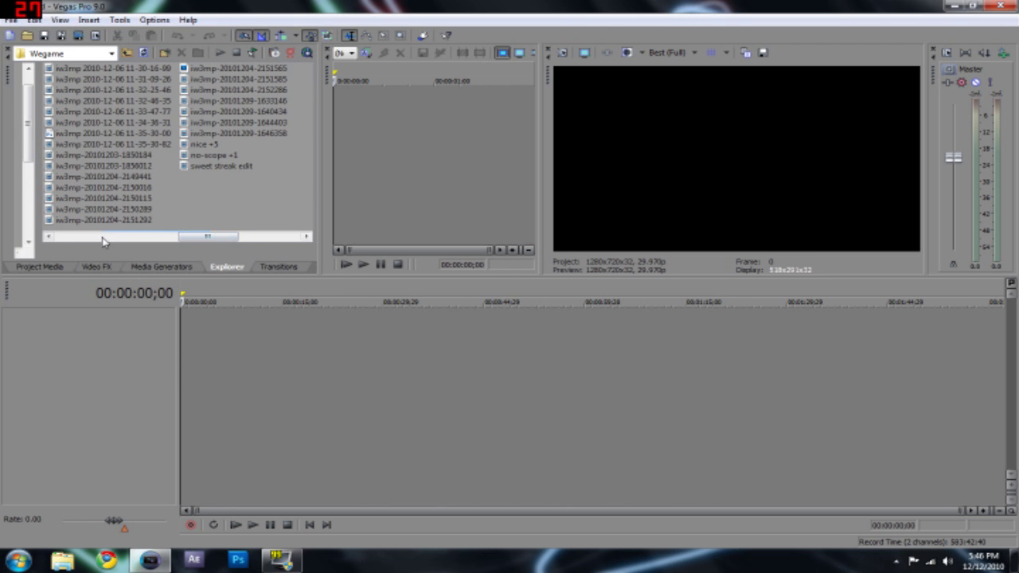
{"action": "left_click_drag", "start_coordinate": [214, 238], "coordinate": [89, 237]}
{"action": "left_click", "coordinate": [113, 179]}
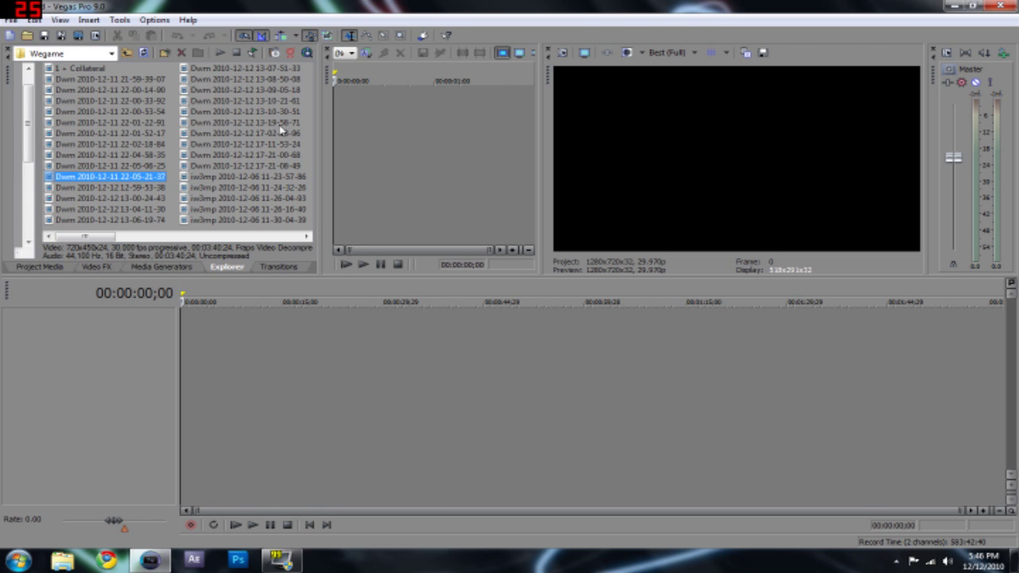
- Load 1 + Collateral into the Trimmer and preview its gameplay at 00:00:45;07
{"action": "left_click_drag", "start_coordinate": [78, 68], "coordinate": [411, 120]}
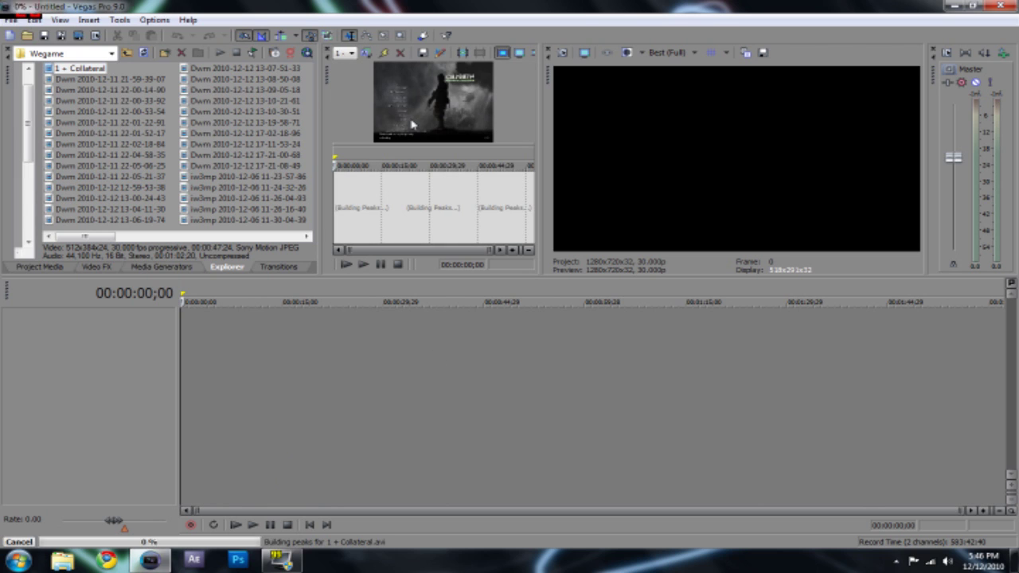
{"action": "key", "text": "space"}
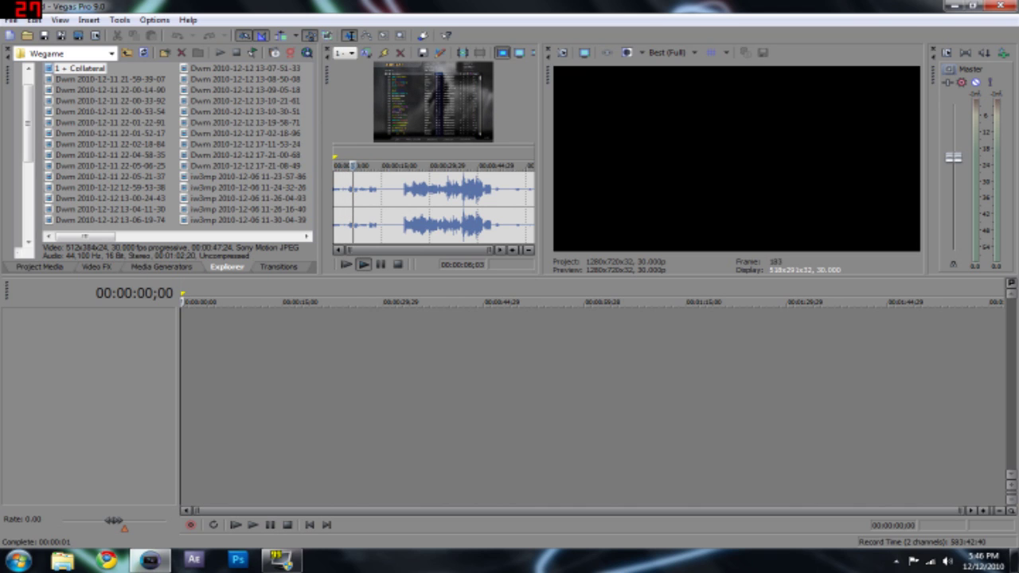
{"action": "left_click", "coordinate": [380, 264]}
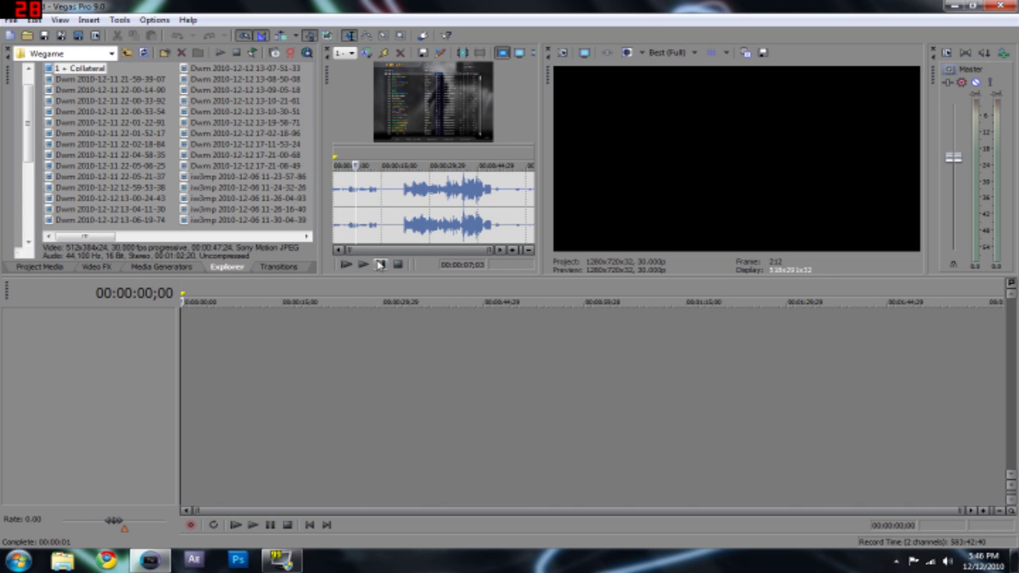
{"action": "left_click", "coordinate": [477, 165]}
{"action": "key", "text": "space"}
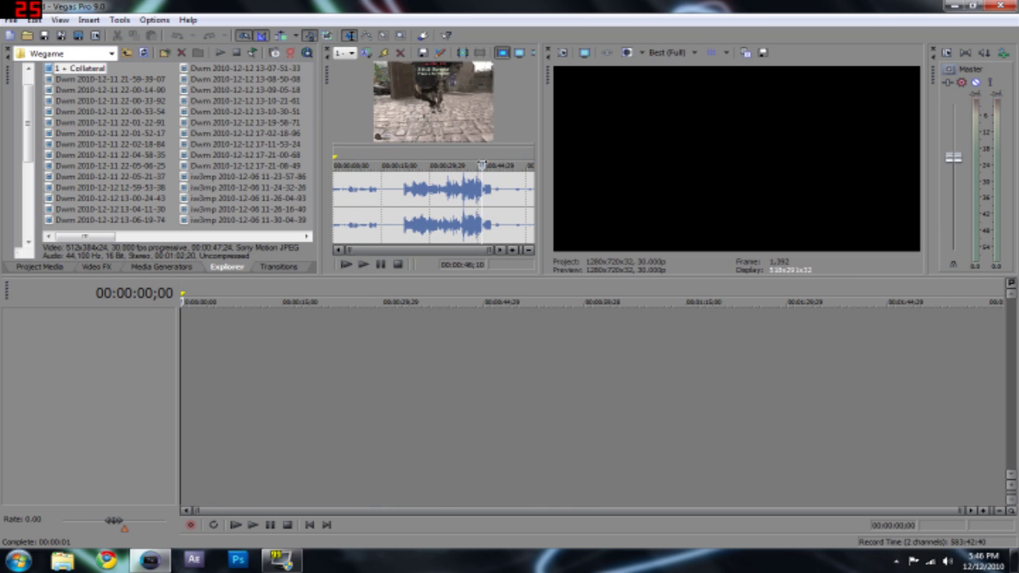
{"action": "left_click_drag", "start_coordinate": [481, 165], "coordinate": [478, 165]}
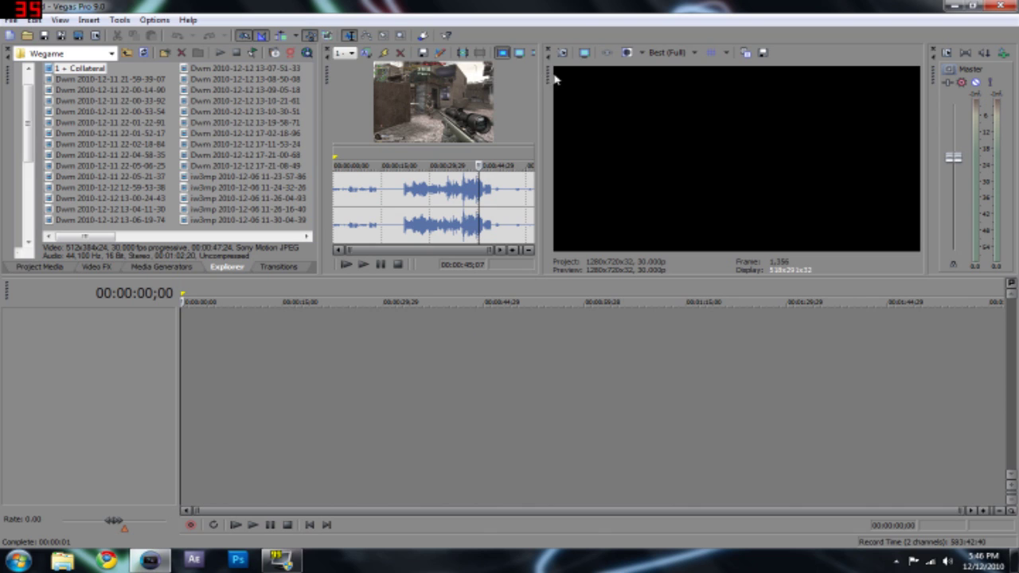
{"action": "left_click", "coordinate": [351, 53]}
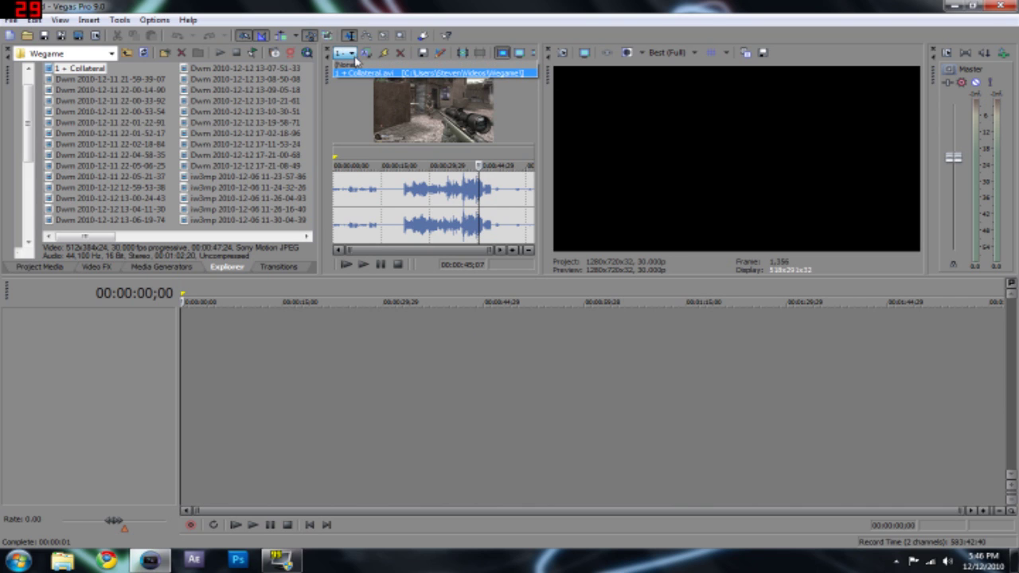
{"action": "left_click", "coordinate": [366, 114]}
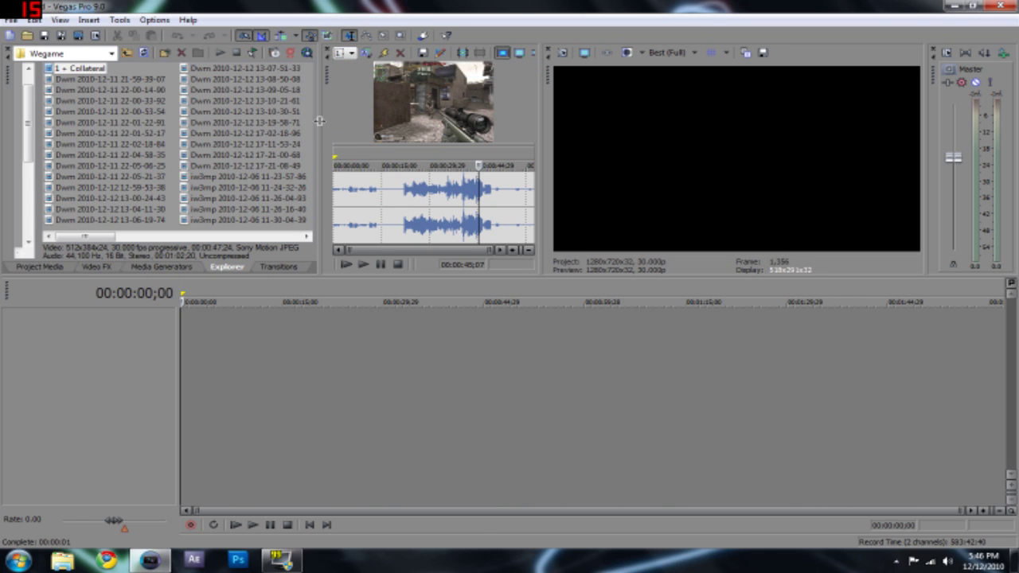
- Collapse the Trimmer to enlarge the preview and set preview quality to Draft (Full)
{"action": "left_click_drag", "start_coordinate": [319, 120], "coordinate": [529, 150]}
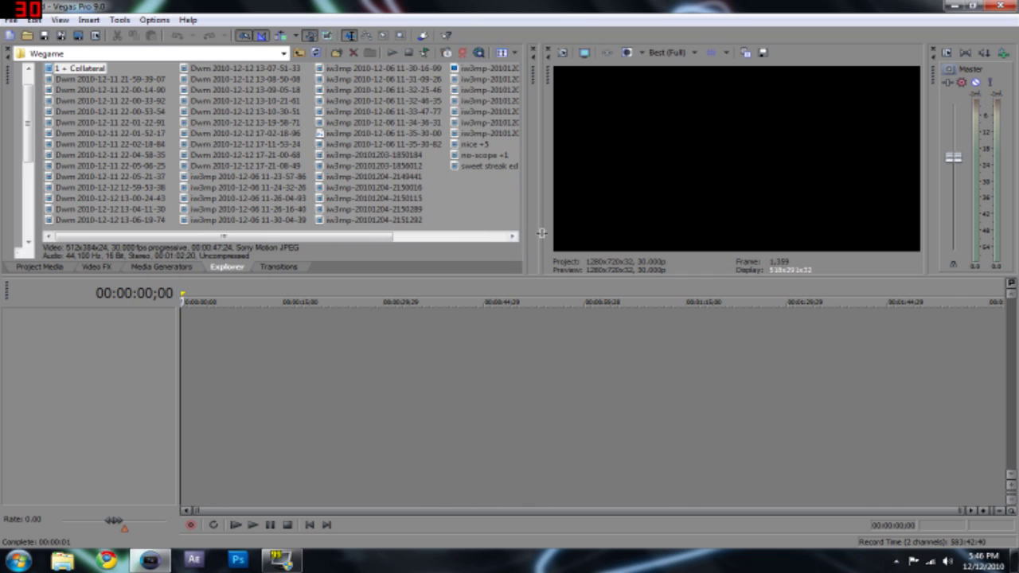
{"action": "mouse_move", "coordinate": [484, 234]}
{"action": "left_mouse_down"}
{"action": "mouse_move", "coordinate": [529, 240]}
{"action": "mouse_move", "coordinate": [486, 240]}
{"action": "left_mouse_up"}
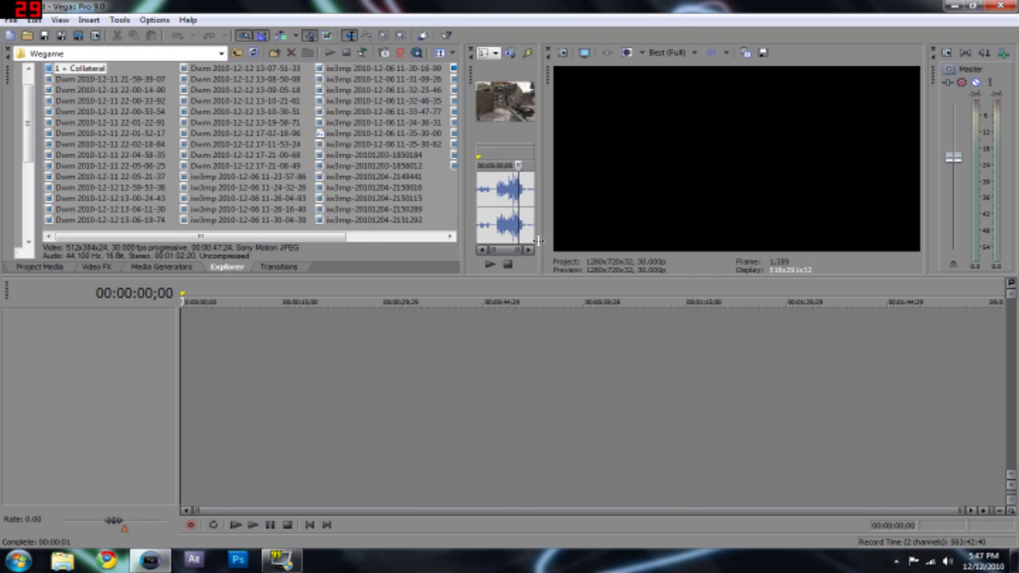
{"action": "left_click_drag", "start_coordinate": [538, 241], "coordinate": [472, 240]}
{"action": "left_click", "coordinate": [610, 52]}
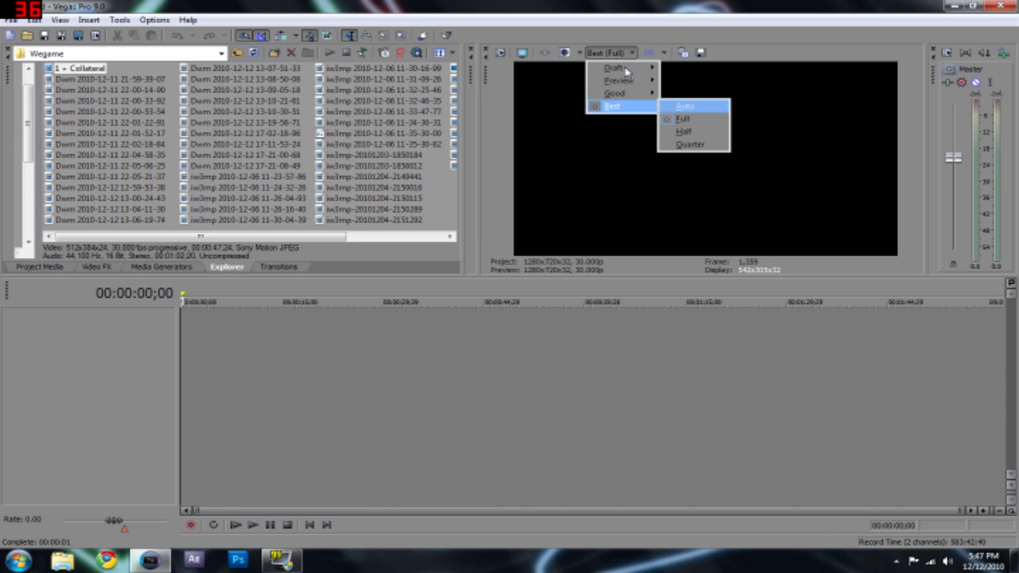
{"action": "left_click", "coordinate": [683, 81]}
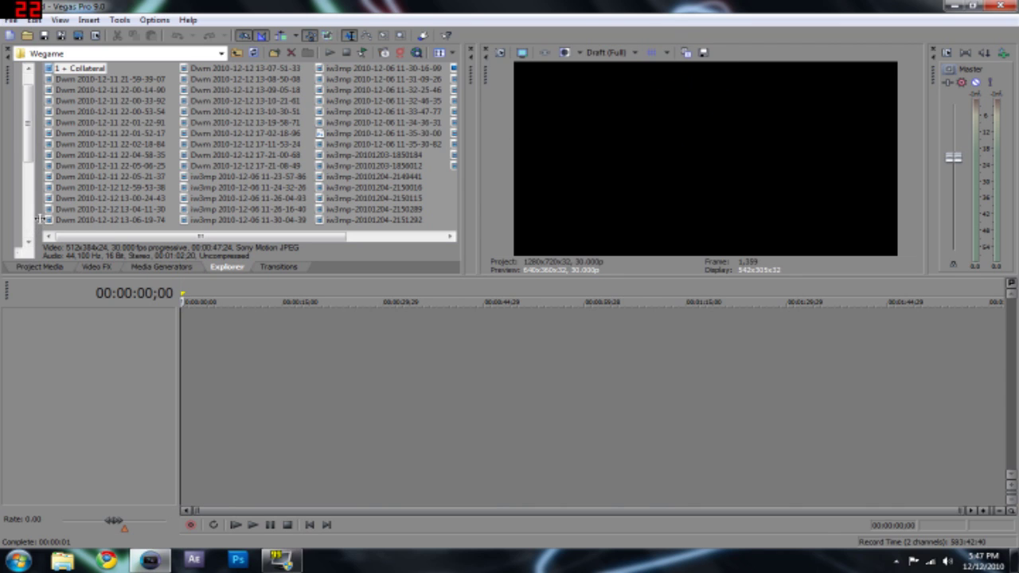
- Widen the Explorer folder tree and check the Project Media list before returning to Explorer
{"action": "left_click_drag", "start_coordinate": [39, 218], "coordinate": [166, 217]}
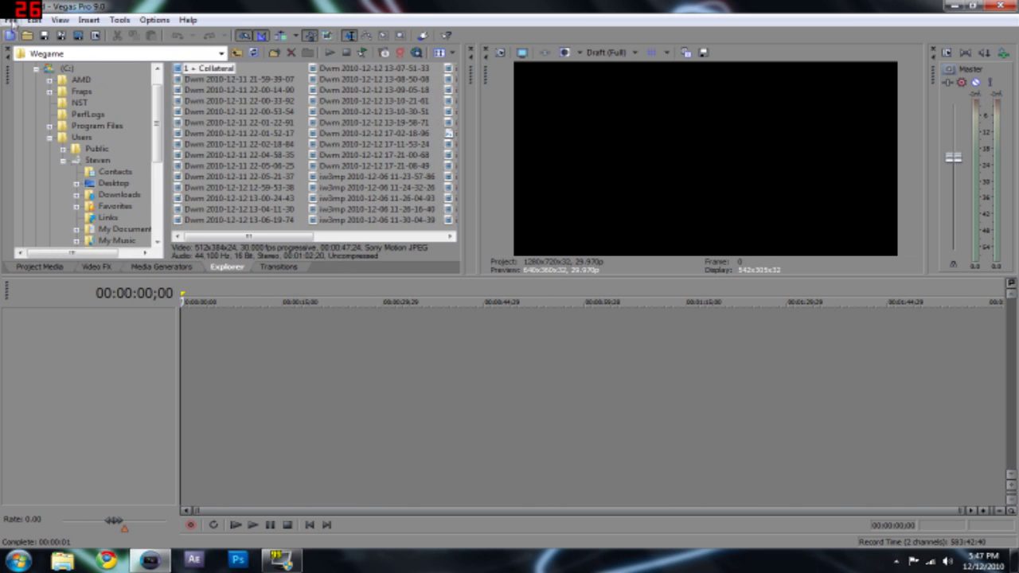
{"action": "left_click", "coordinate": [8, 20]}
{"action": "left_click", "coordinate": [191, 6]}
{"action": "left_click", "coordinate": [55, 267]}
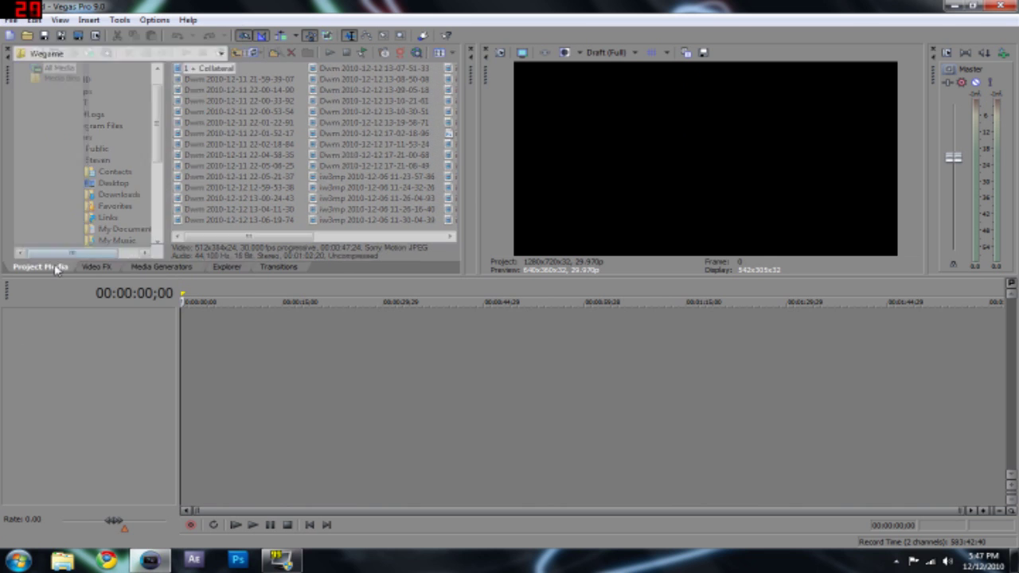
{"action": "left_click", "coordinate": [227, 267]}
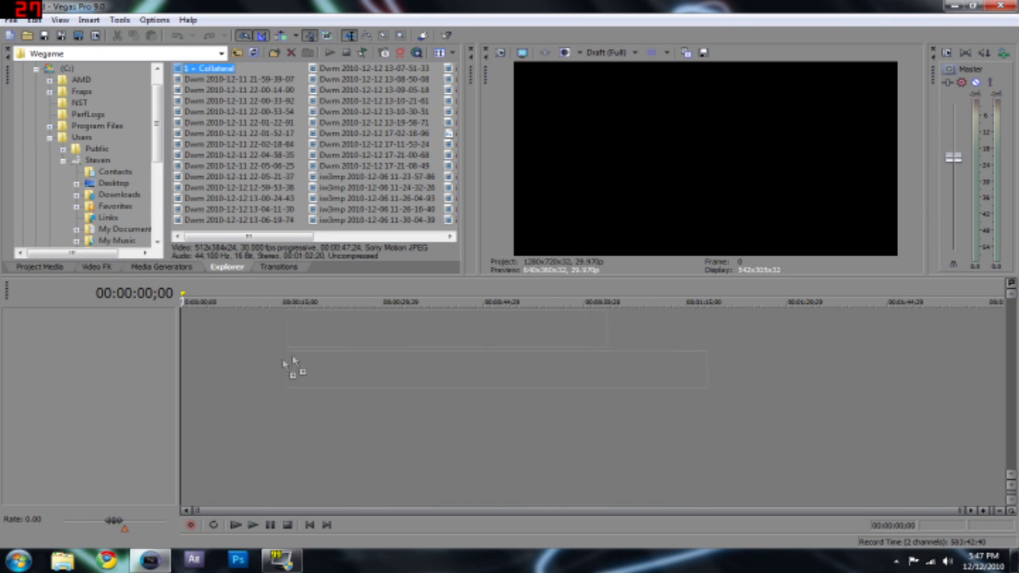
- Place 1 + Collateral on the timeline, delete its audio event, and play back the result
{"action": "left_click_drag", "start_coordinate": [198, 367], "coordinate": [191, 368]}
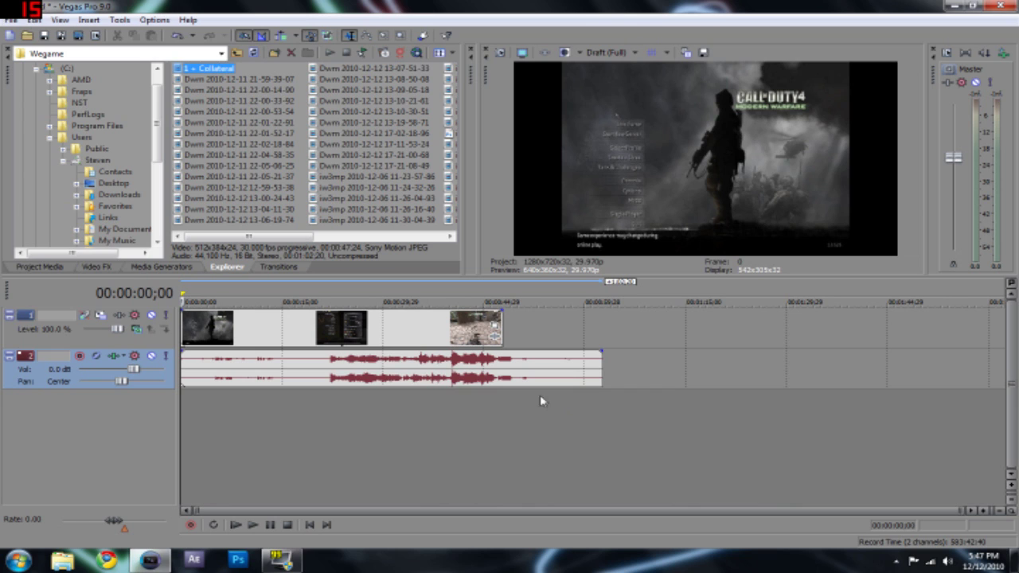
{"action": "left_click", "coordinate": [412, 367]}
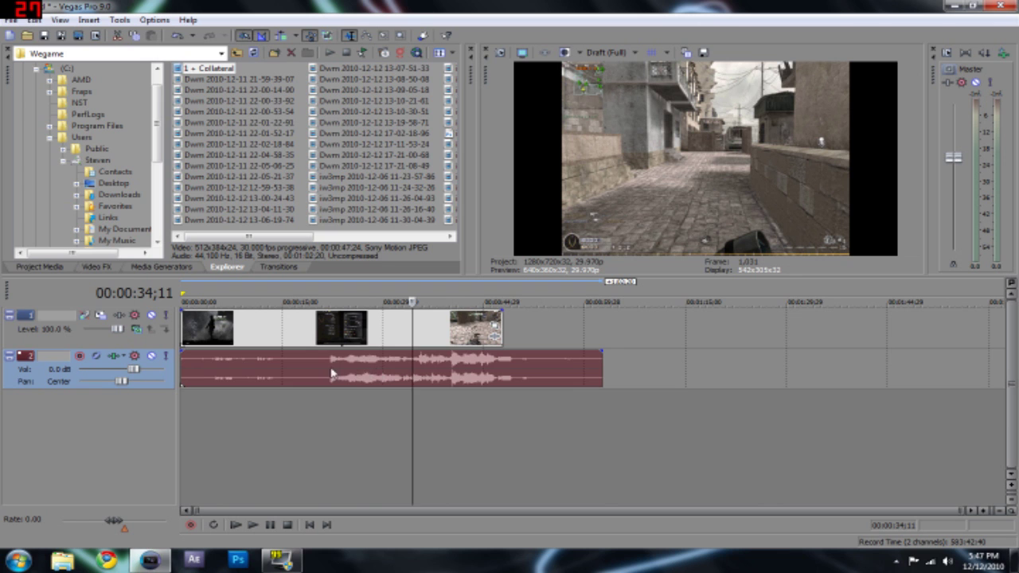
{"action": "left_click_drag", "start_coordinate": [298, 381], "coordinate": [222, 345]}
{"action": "left_click_drag", "start_coordinate": [337, 380], "coordinate": [403, 391]}
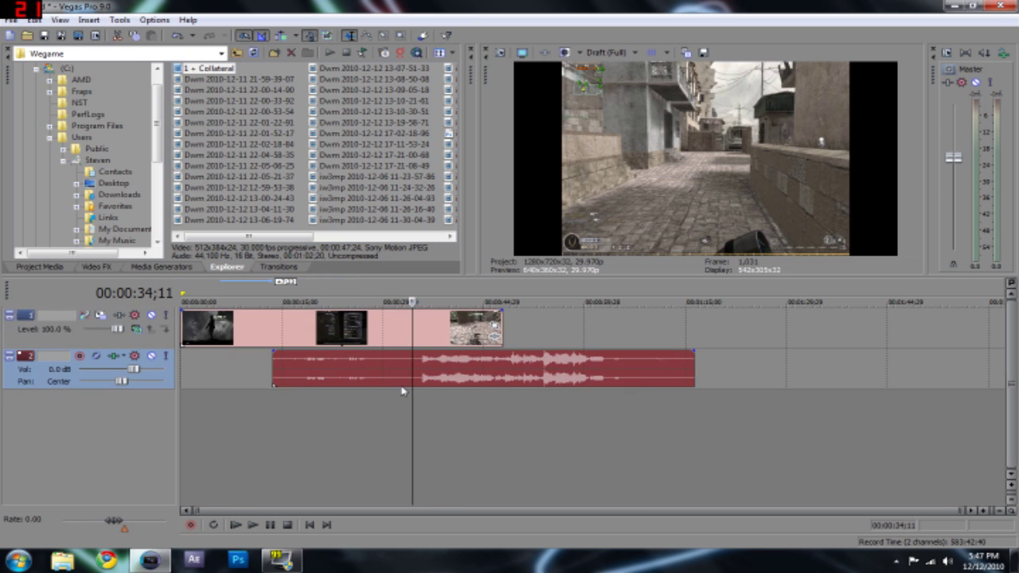
{"action": "key", "text": "Delete"}
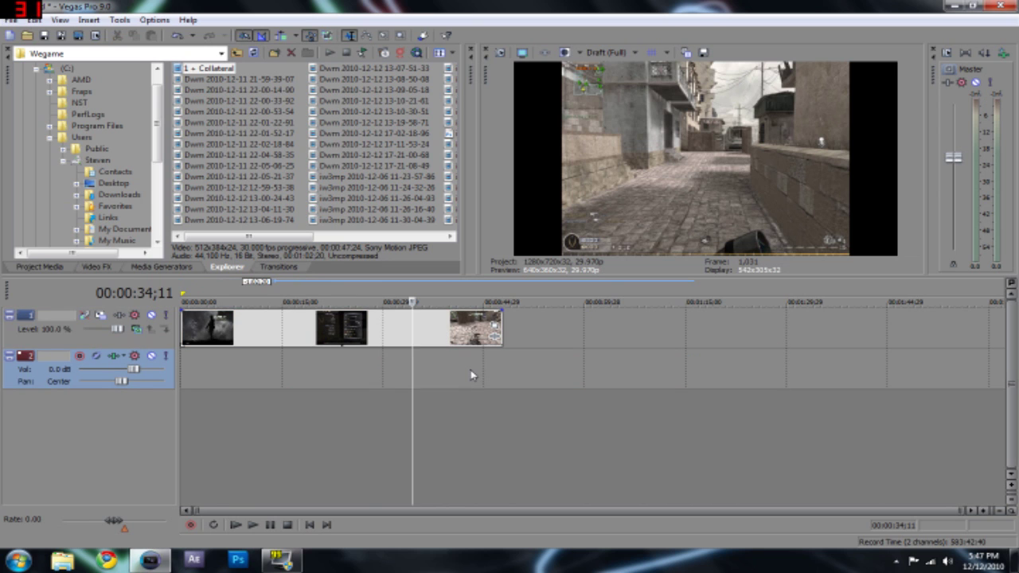
{"action": "left_click", "coordinate": [236, 524]}
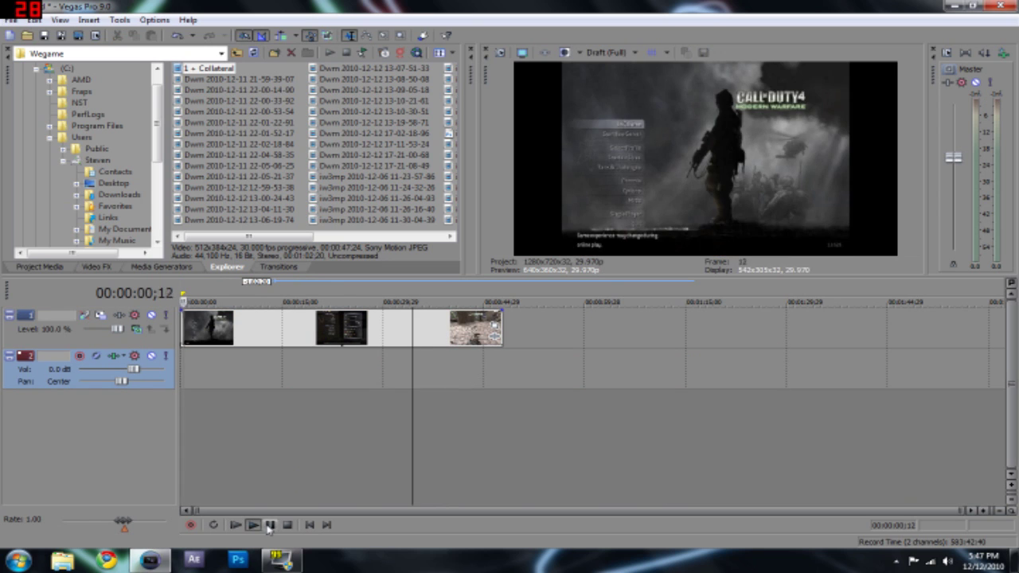
{"action": "left_click", "coordinate": [269, 527]}
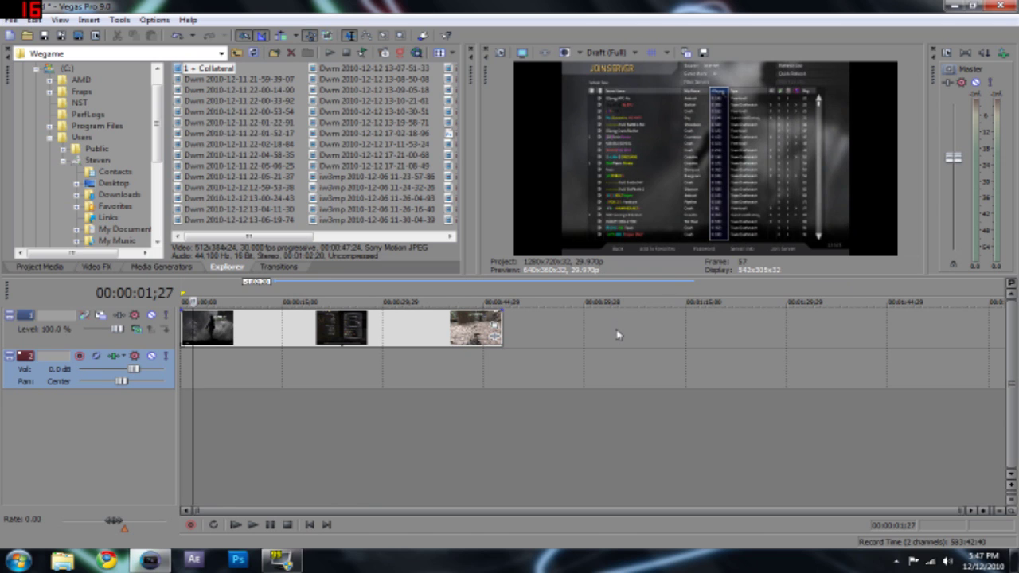
- Uncheck Maintain aspect ratio in the Collateral video event's Properties
{"action": "right_click", "coordinate": [405, 330]}
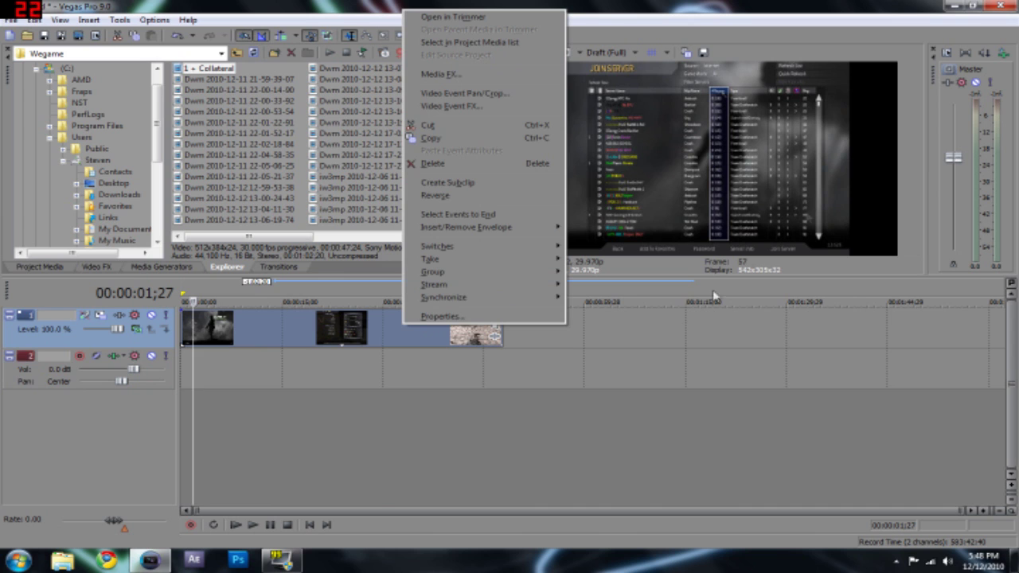
{"action": "left_click", "coordinate": [514, 320]}
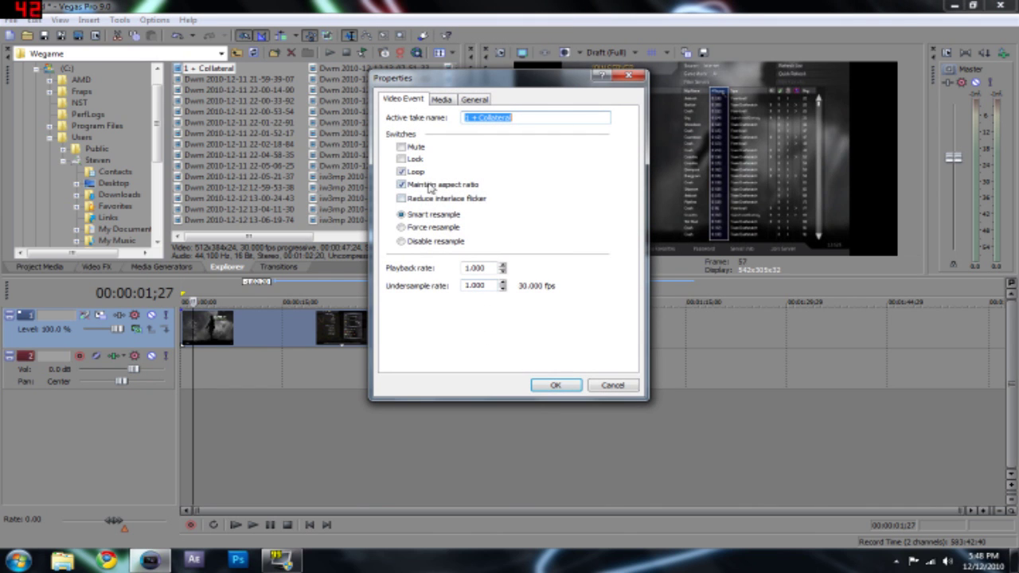
{"action": "left_click", "coordinate": [429, 188]}
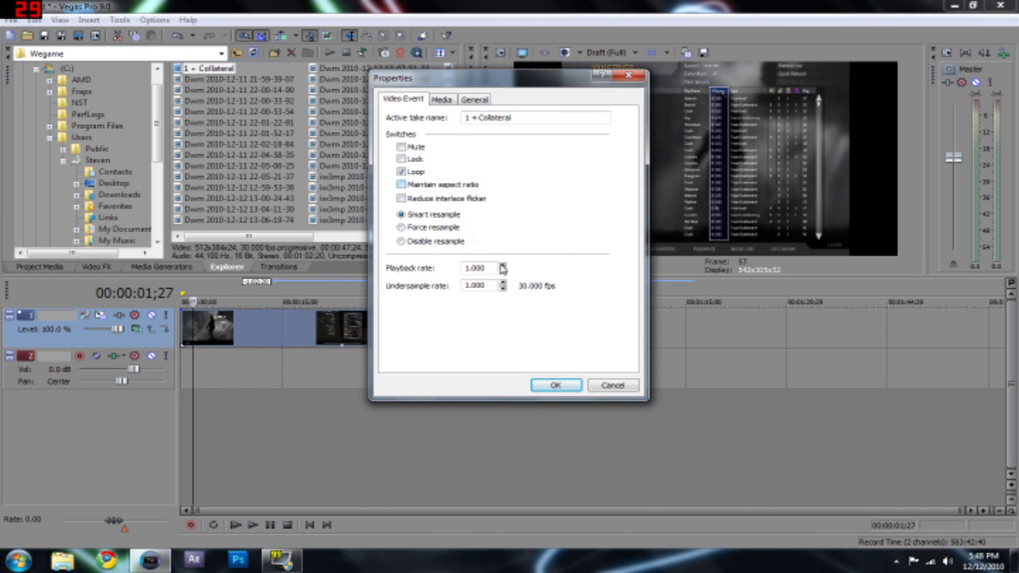
{"action": "left_click", "coordinate": [556, 386]}
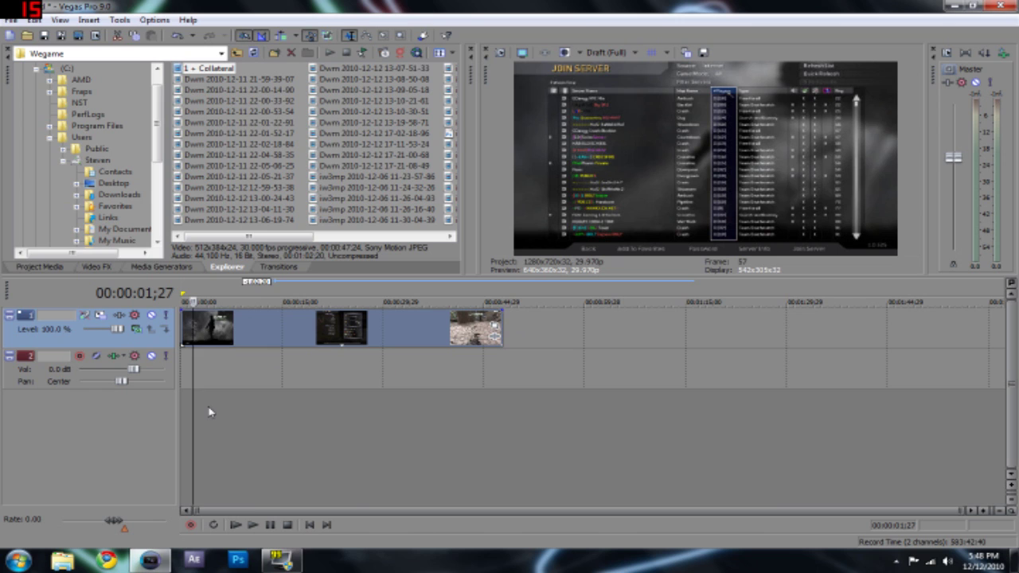
{"action": "key", "text": "Right"}
{"action": "key", "text": "Right"}
{"action": "key", "text": "Right"}
{"action": "key", "text": "Right"}
{"action": "key", "text": "Right"}
{"action": "key", "text": "Right"}
{"action": "scroll", "coordinate": [269, 439], "scroll_direction": "up", "scroll_amount": 4}
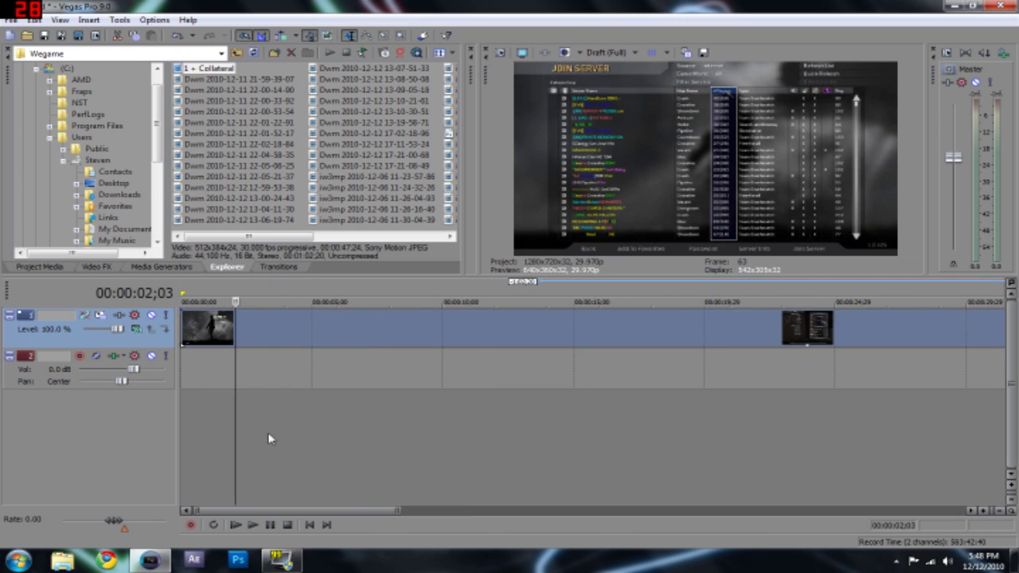
{"action": "scroll", "coordinate": [268, 439], "scroll_direction": "down", "scroll_amount": 5}
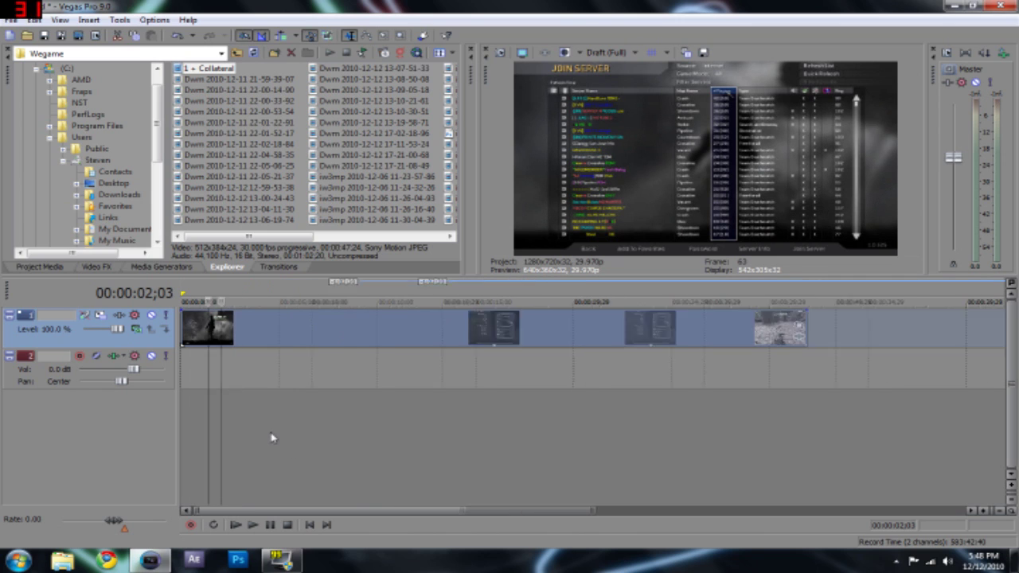
{"action": "left_click", "coordinate": [984, 512]}
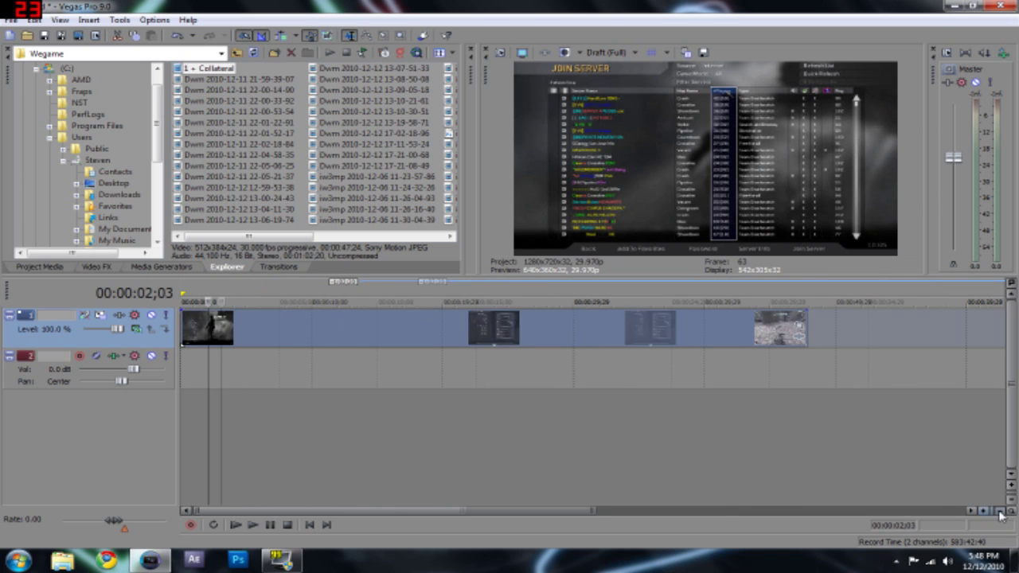
{"action": "left_click", "coordinate": [1000, 513]}
{"action": "left_click", "coordinate": [1001, 513]}
{"action": "left_click", "coordinate": [973, 512]}
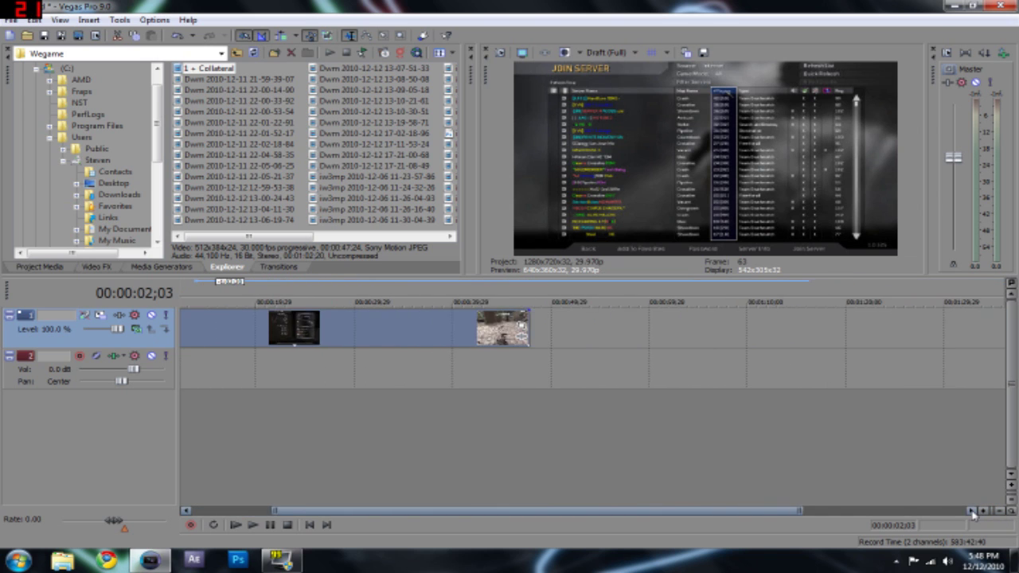
{"action": "left_click_drag", "start_coordinate": [589, 512], "coordinate": [460, 537]}
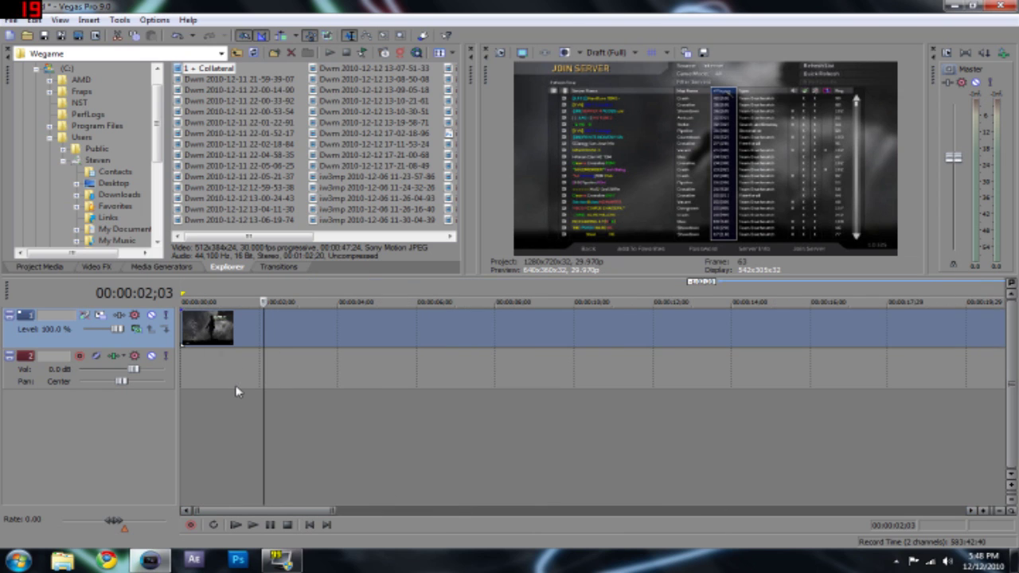
{"action": "scroll", "coordinate": [239, 386], "scroll_direction": "down", "scroll_amount": 2}
{"action": "key", "text": "space"}
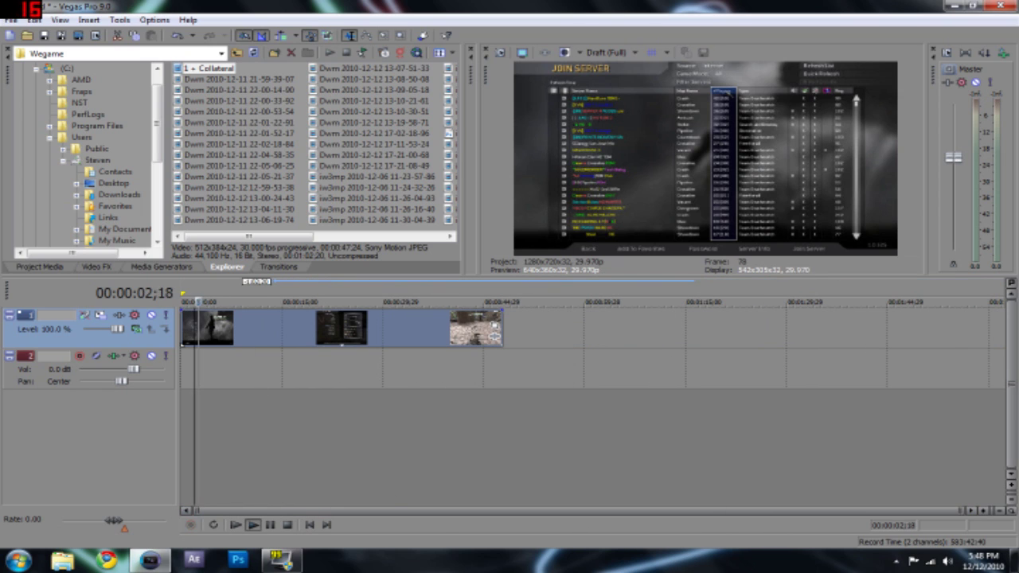
{"action": "key", "text": "Return"}
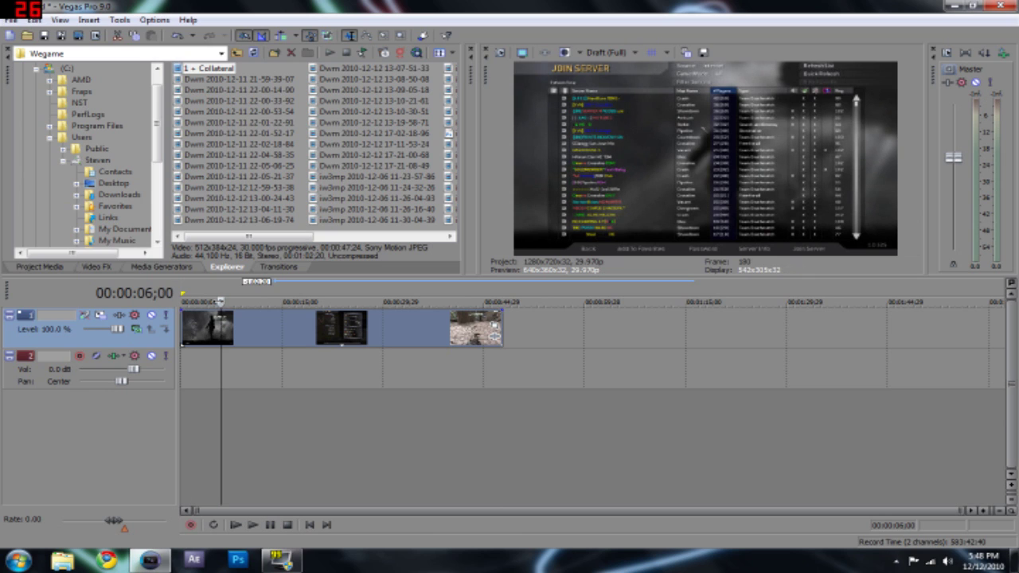
{"action": "left_click", "coordinate": [245, 356]}
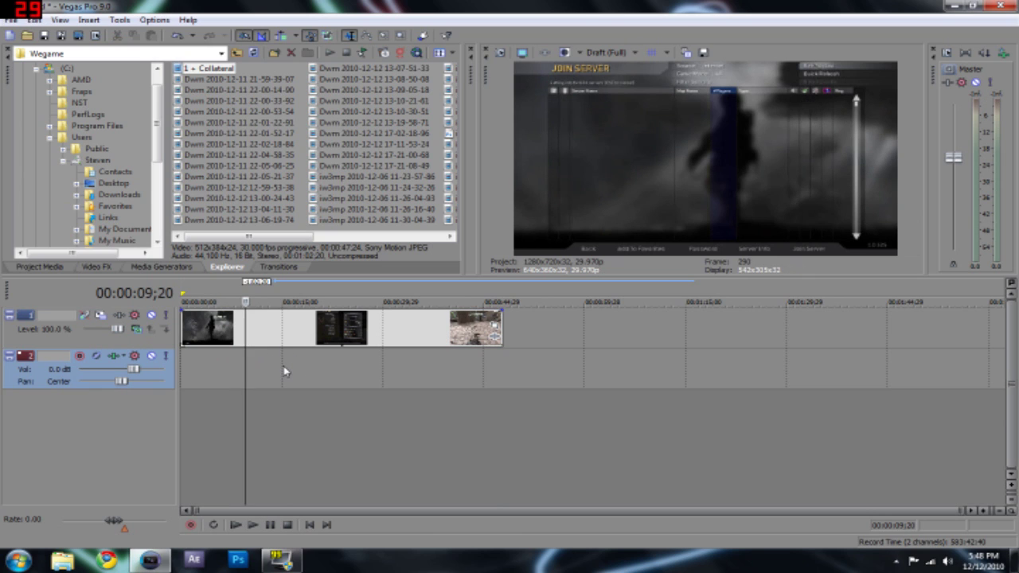
{"action": "left_click", "coordinate": [346, 369]}
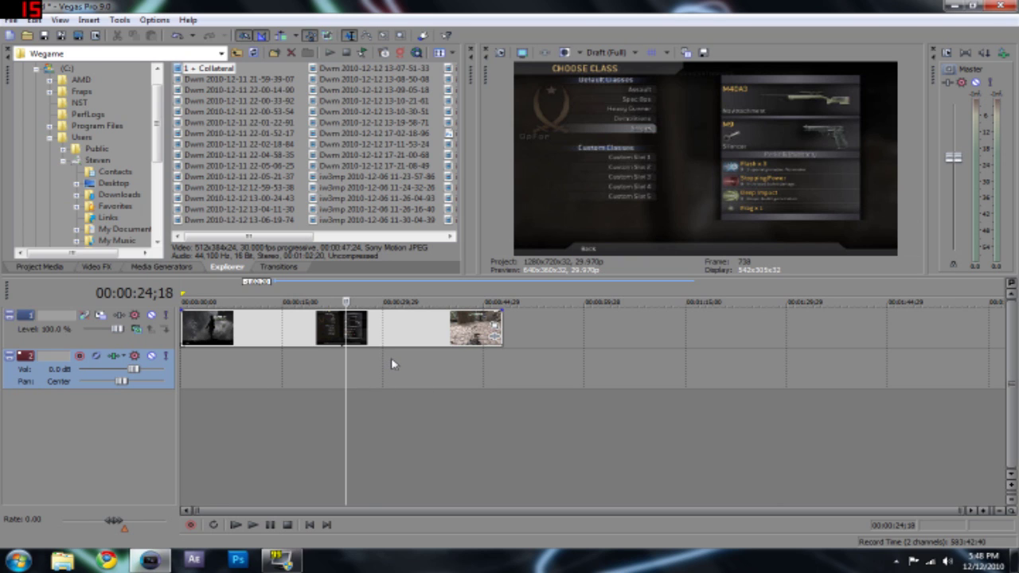
{"action": "left_click", "coordinate": [388, 364]}
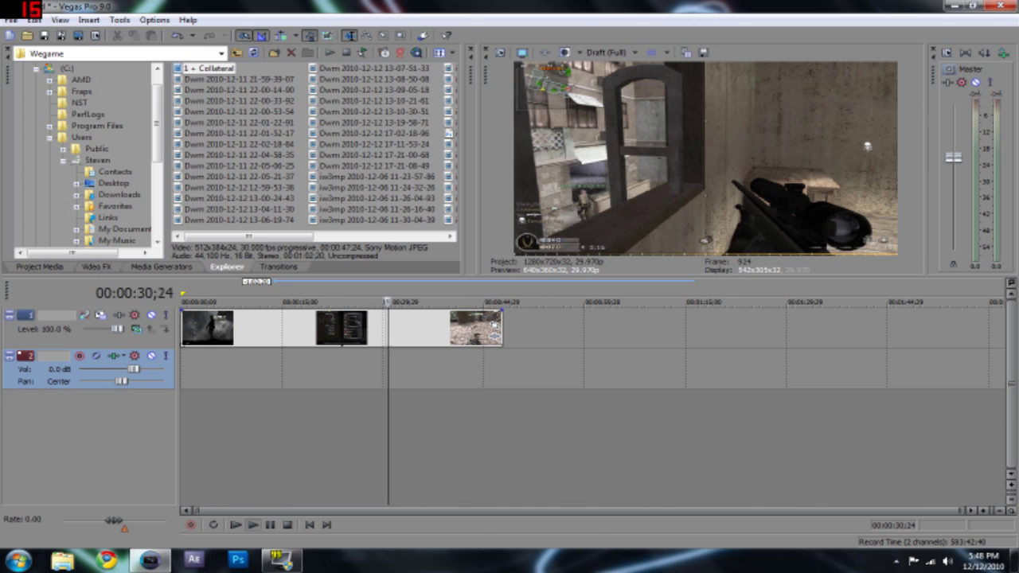
{"action": "left_click", "coordinate": [406, 388]}
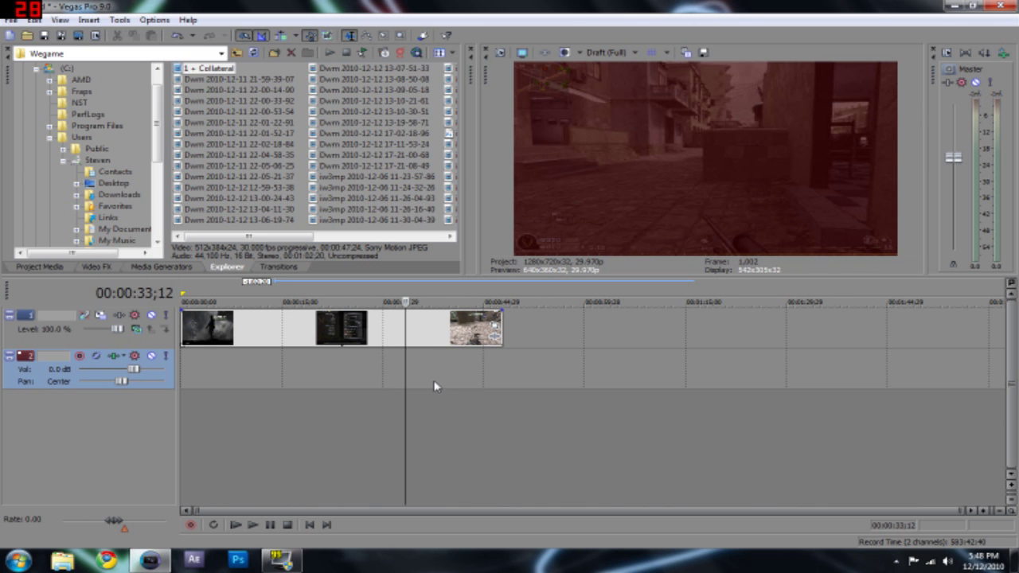
{"action": "left_click", "coordinate": [435, 384]}
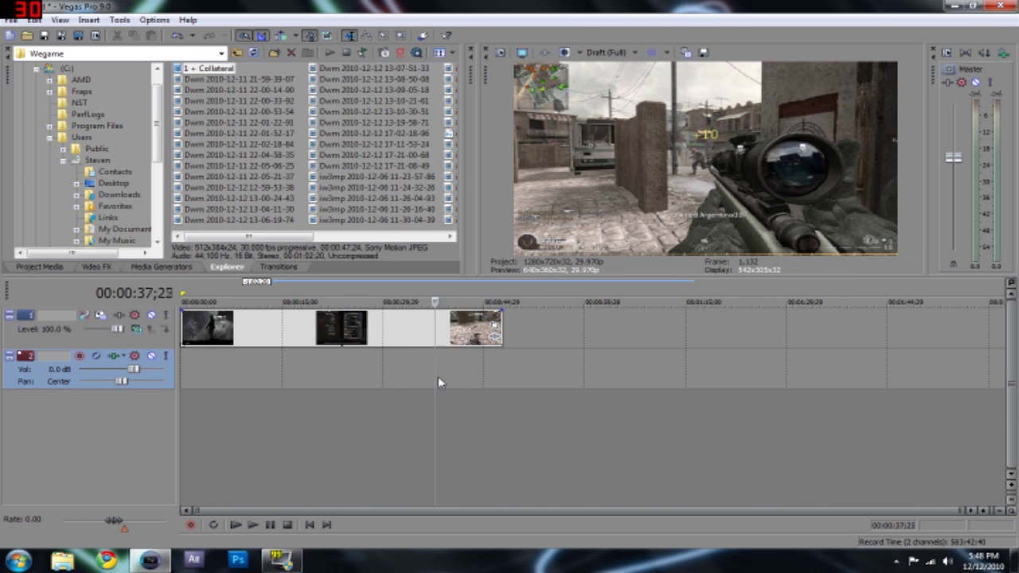
{"action": "key", "text": "space"}
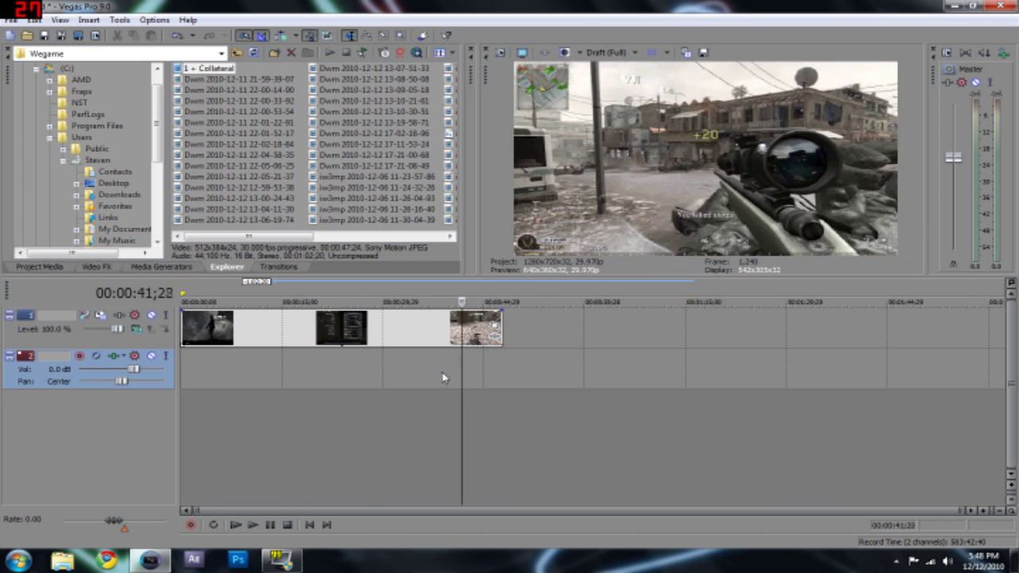
{"action": "key", "text": "Return"}
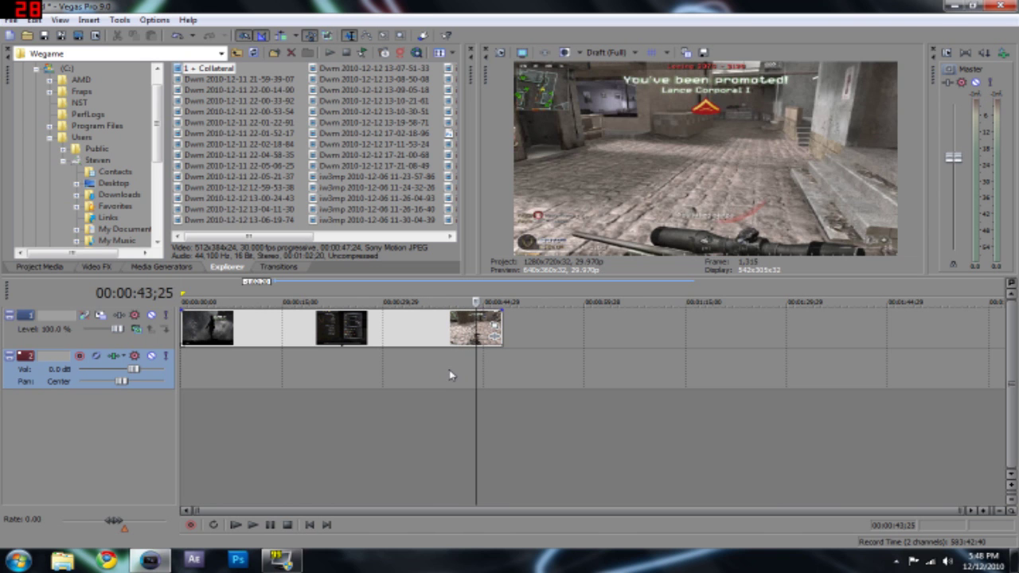
{"action": "left_click", "coordinate": [451, 371]}
{"action": "left_click_drag", "start_coordinate": [450, 367], "coordinate": [414, 369]}
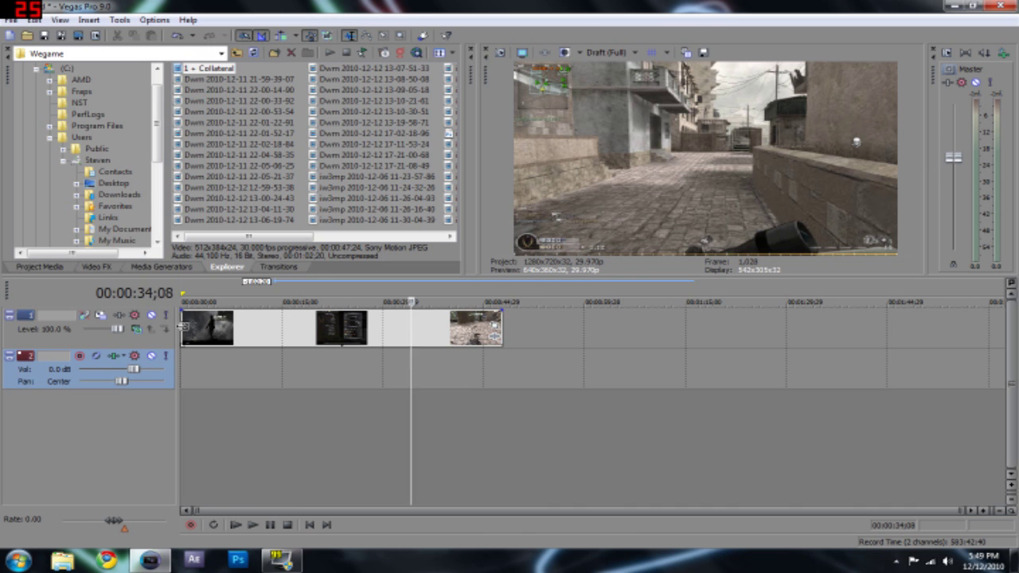
{"action": "left_click", "coordinate": [247, 332]}
- Copy the three gameplay clips from video track 1
{"action": "left_click", "coordinate": [247, 332]}
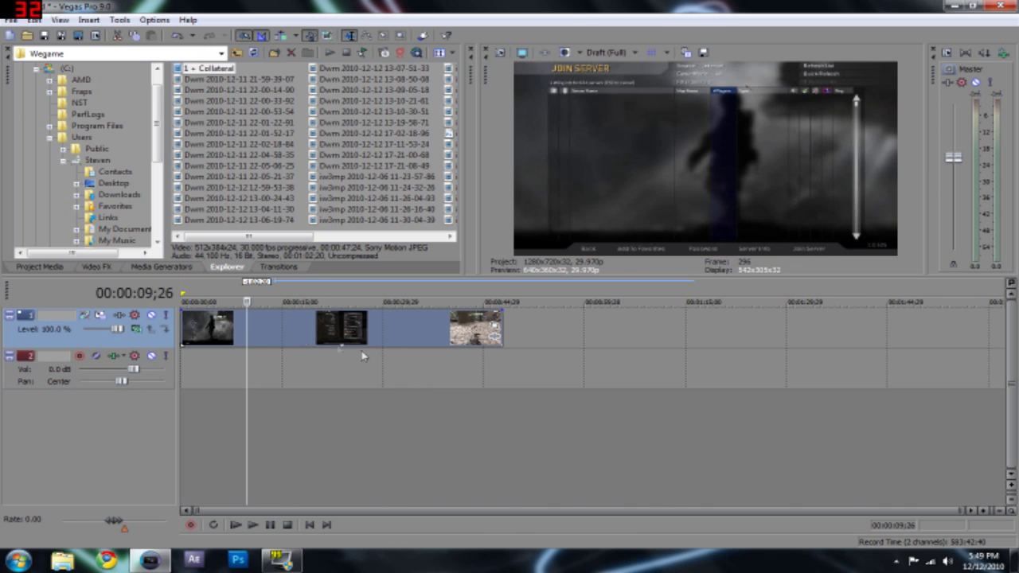
{"action": "right_click", "coordinate": [411, 332]}
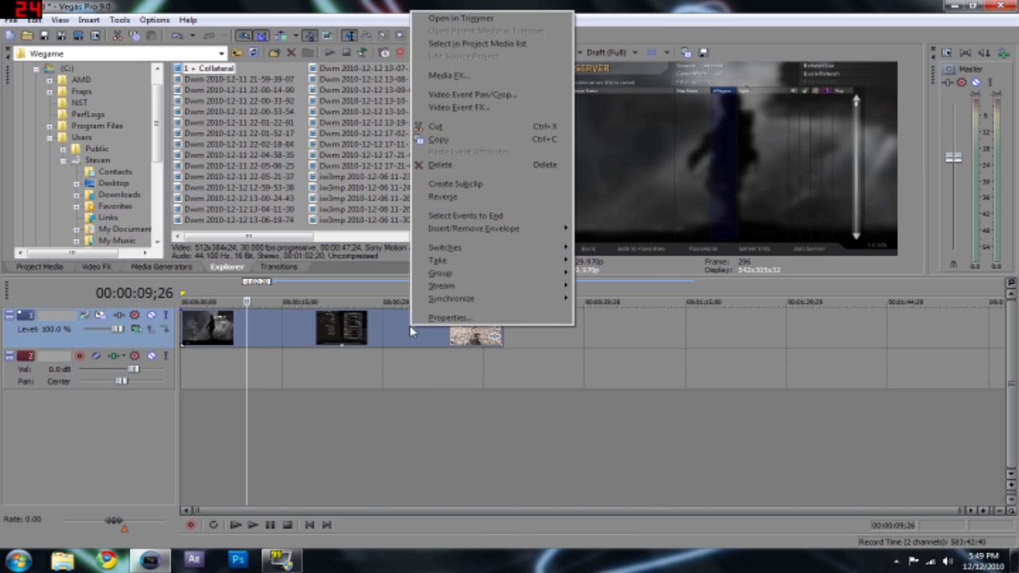
{"action": "left_click", "coordinate": [456, 141]}
{"action": "left_click", "coordinate": [180, 365]}
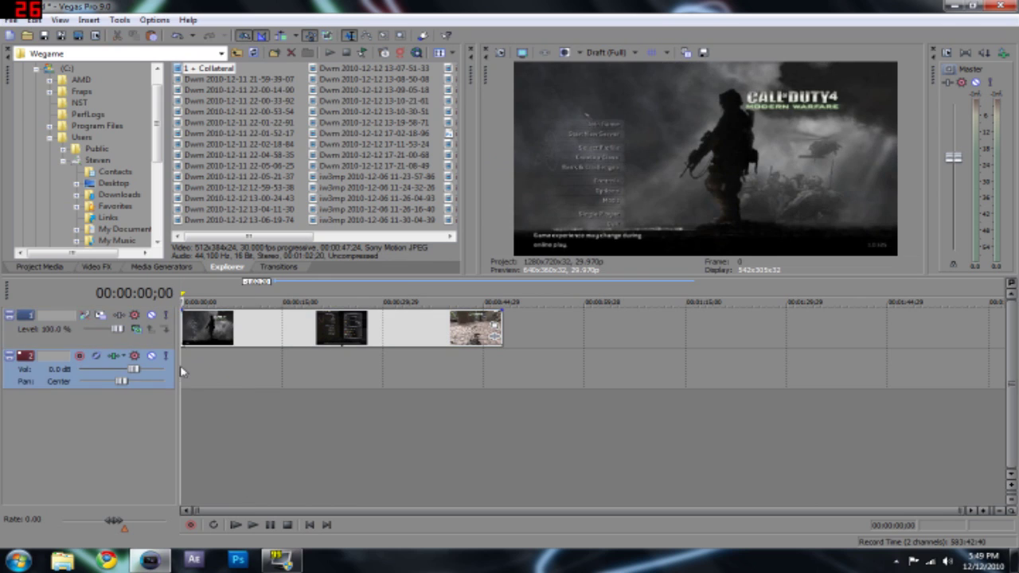
- Insert a second, empty video track beneath the first
{"action": "right_click", "coordinate": [176, 312]}
{"action": "right_click", "coordinate": [176, 306]}
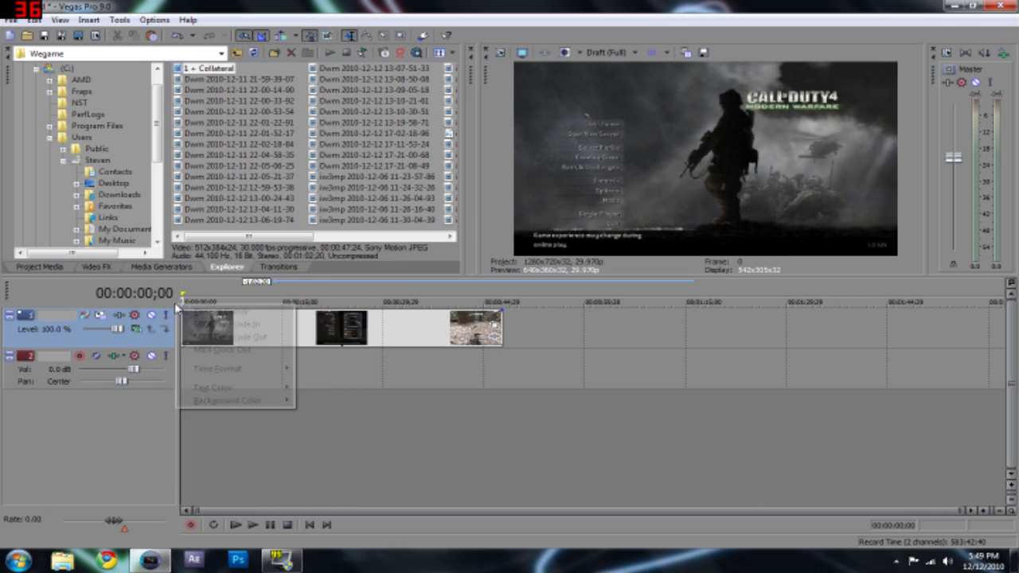
{"action": "right_click", "coordinate": [170, 344]}
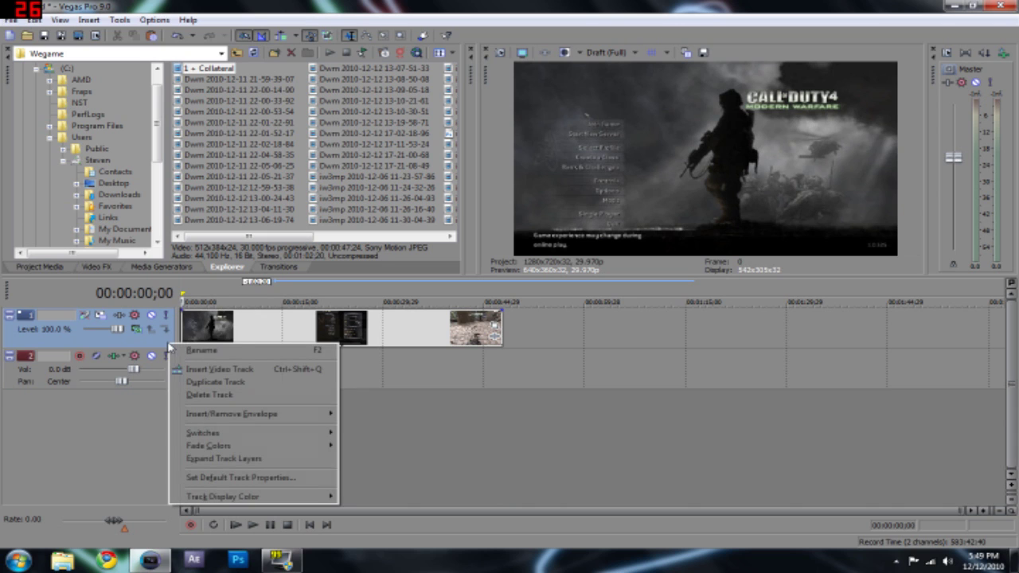
{"action": "left_click", "coordinate": [204, 369]}
{"action": "left_click", "coordinate": [229, 334]}
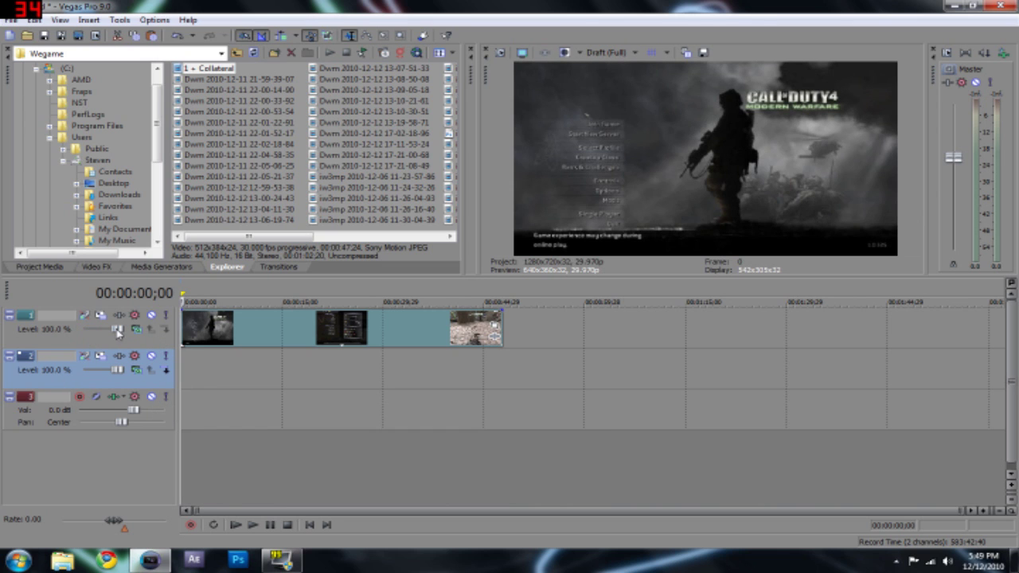
{"action": "mouse_move", "coordinate": [117, 328]}
{"action": "left_mouse_down"}
{"action": "mouse_move", "coordinate": [101, 332]}
{"action": "mouse_move", "coordinate": [110, 340]}
{"action": "left_mouse_up"}
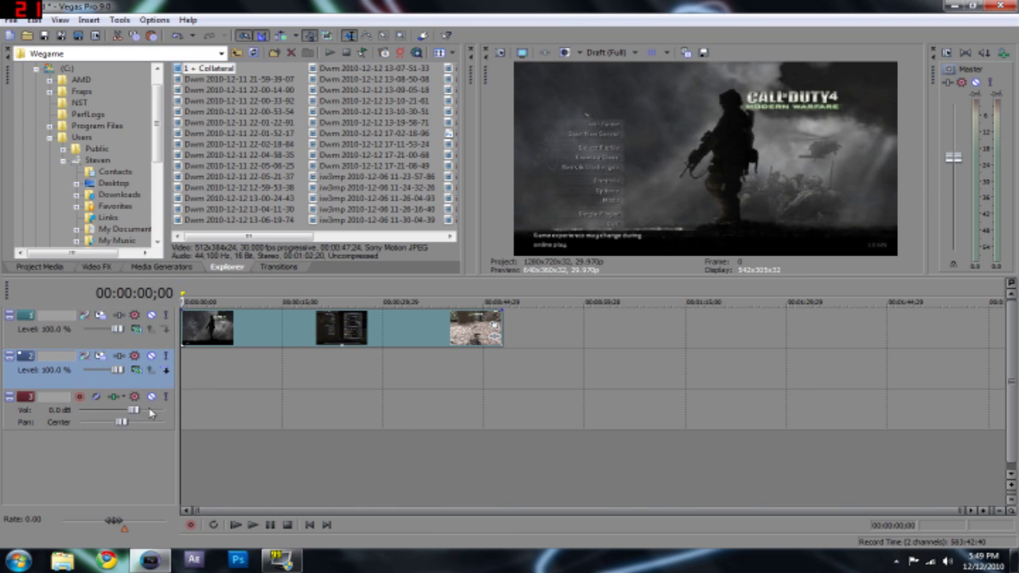
{"action": "right_click", "coordinate": [94, 411]}
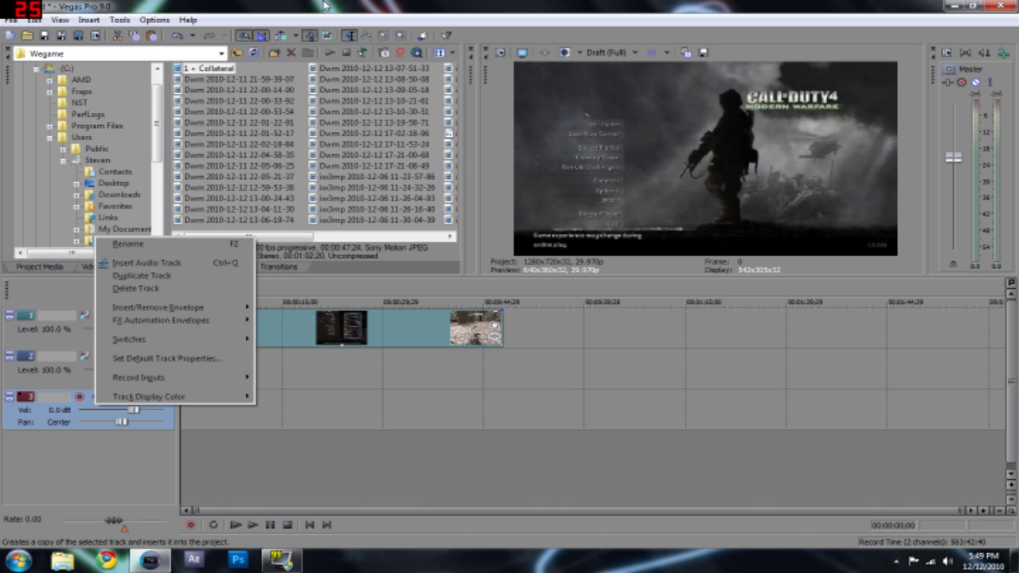
{"action": "key", "text": "Escape"}
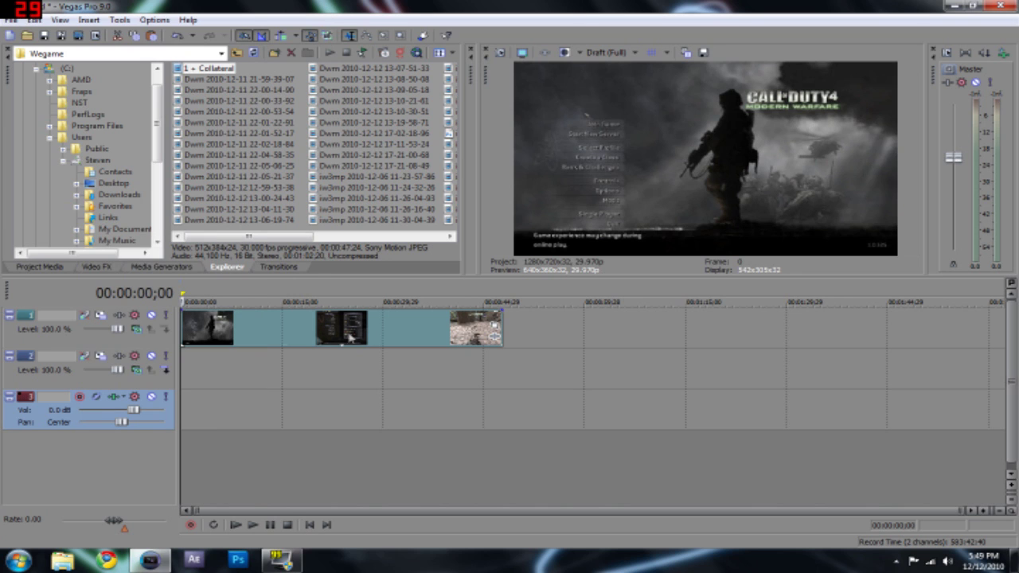
{"action": "left_click", "coordinate": [307, 335]}
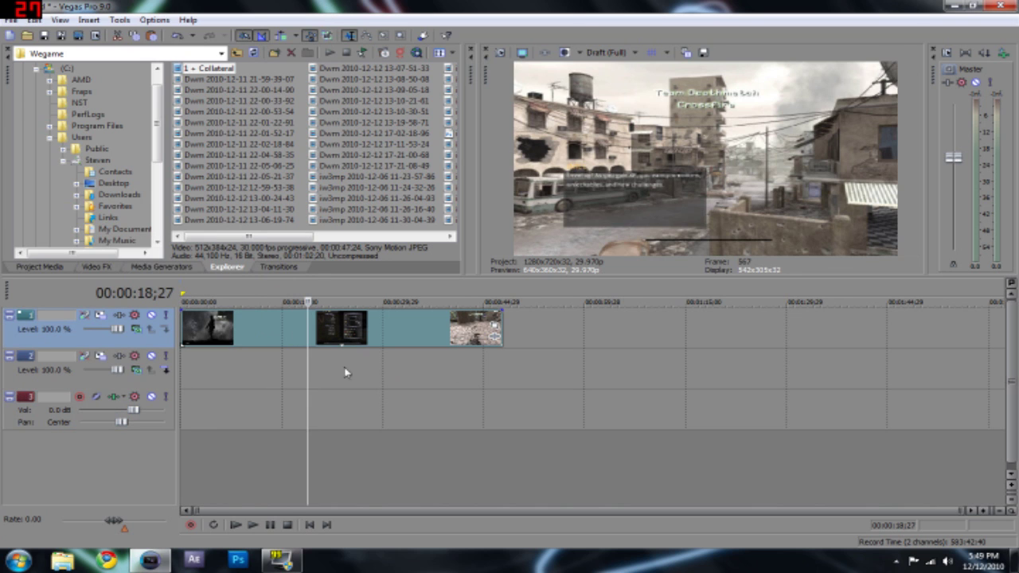
- Paste the clips onto video track 2 at 00:00:00;00, undo the extra paste, and mute that track
{"action": "right_click", "coordinate": [183, 381]}
{"action": "left_click", "coordinate": [199, 387]}
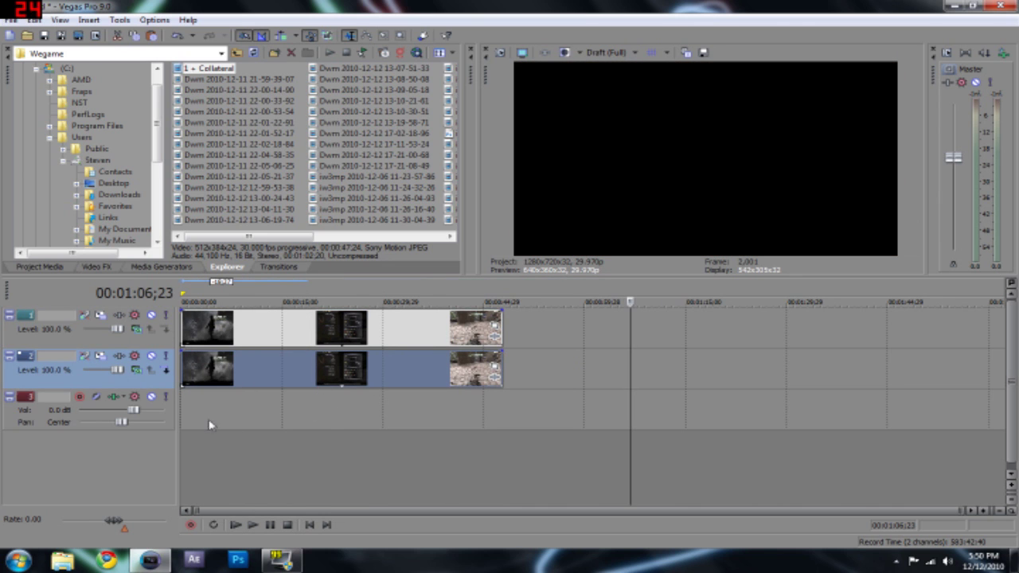
{"action": "key", "text": "Home"}
{"action": "mouse_move", "coordinate": [398, 368]}
{"action": "left_mouse_down"}
{"action": "mouse_move", "coordinate": [426, 368]}
{"action": "mouse_move", "coordinate": [399, 367]}
{"action": "left_mouse_up"}
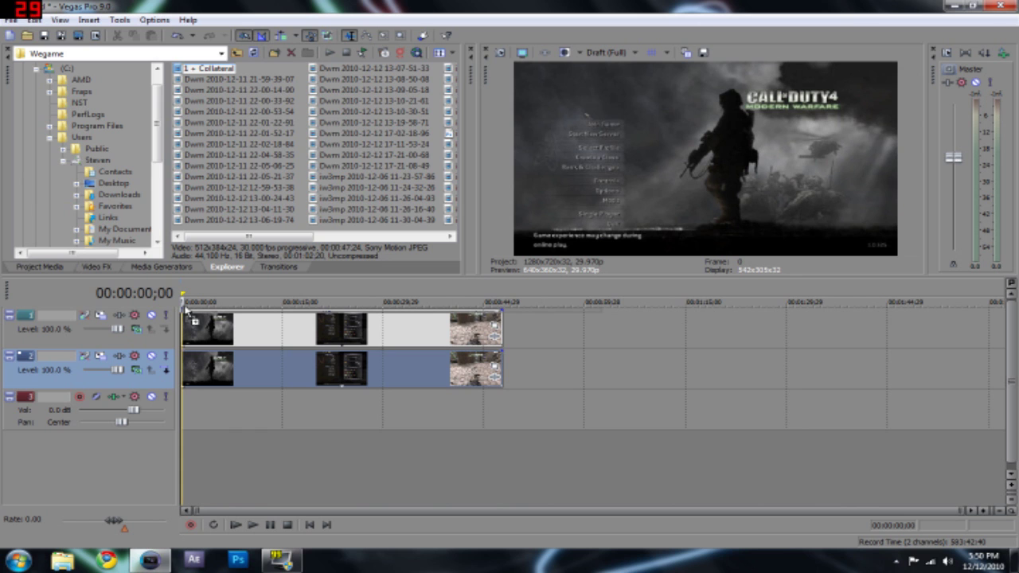
{"action": "key", "text": "ctrl+v"}
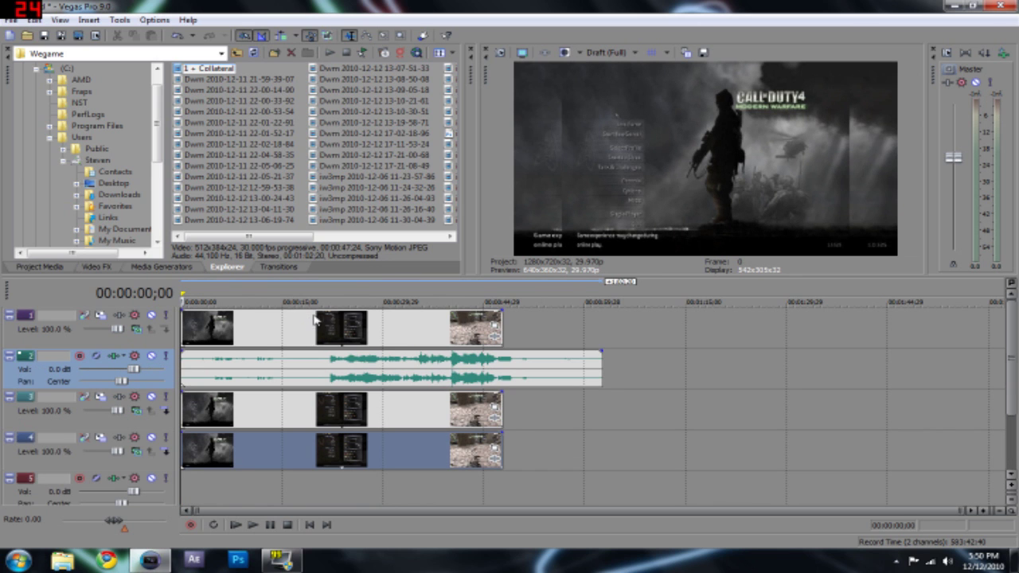
{"action": "left_click", "coordinate": [313, 319]}
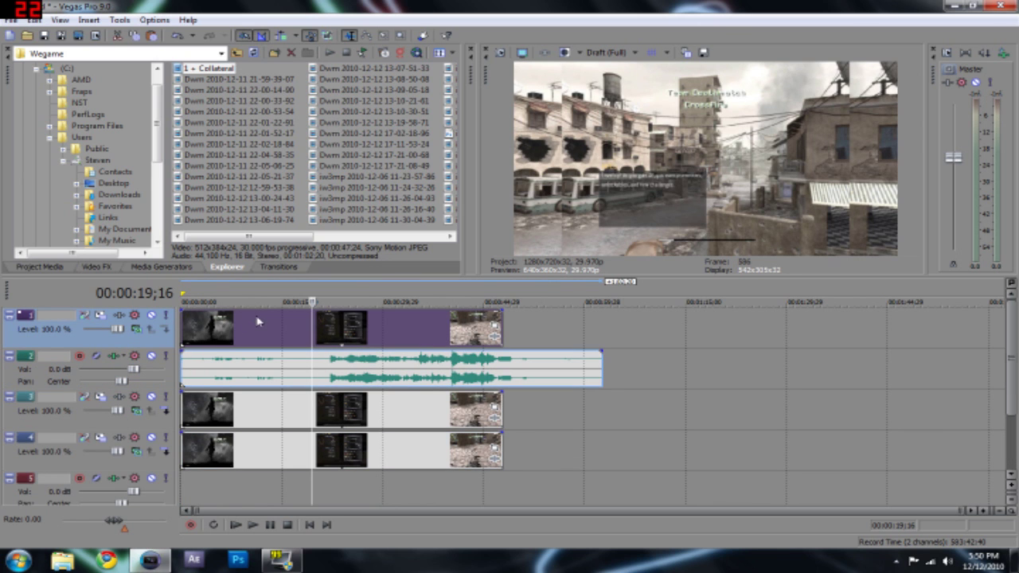
{"action": "key", "text": "ctrl+z"}
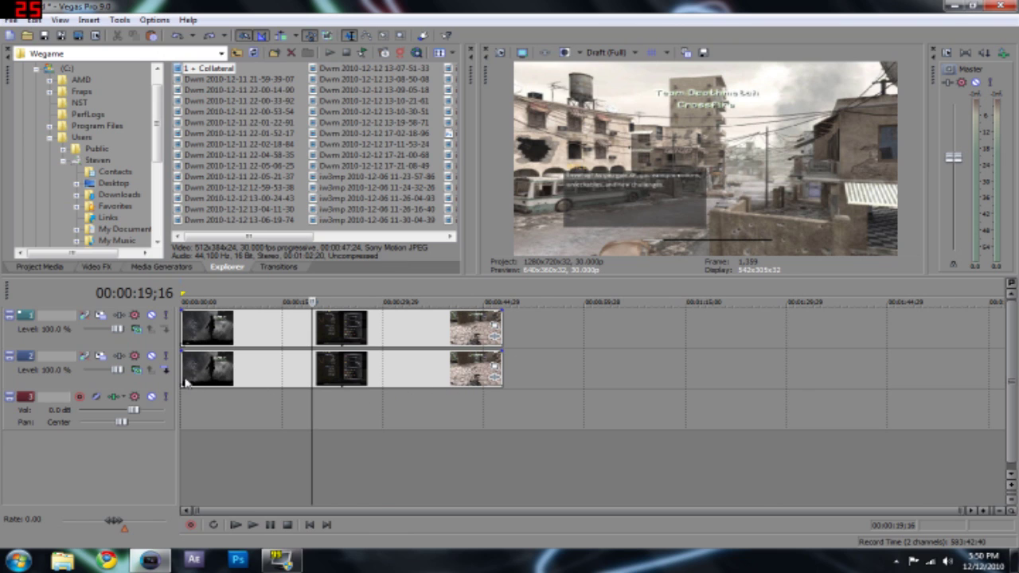
{"action": "left_click", "coordinate": [151, 357]}
{"action": "left_click", "coordinate": [152, 397]}
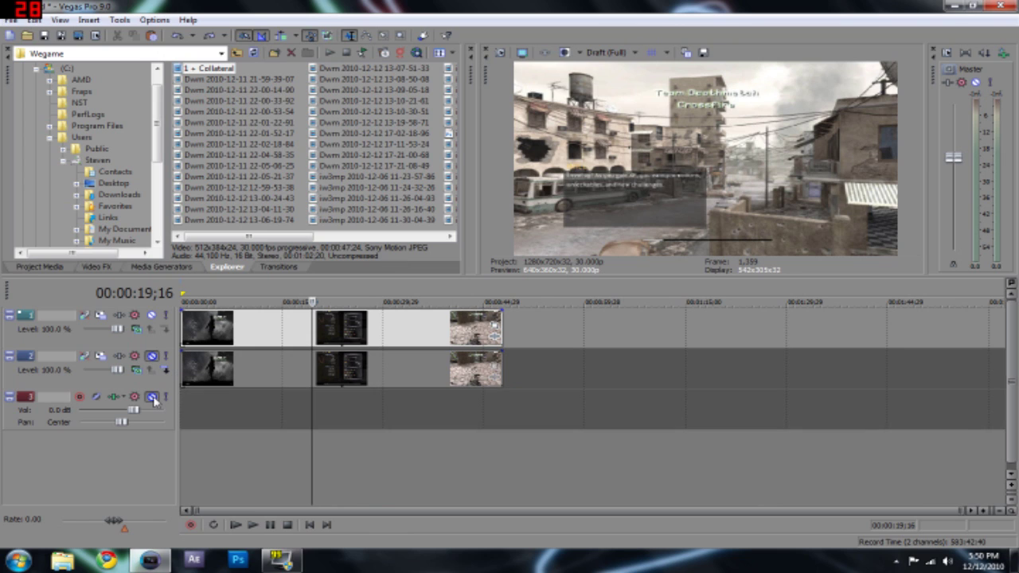
{"action": "left_click", "coordinate": [152, 397]}
{"action": "left_click", "coordinate": [151, 356]}
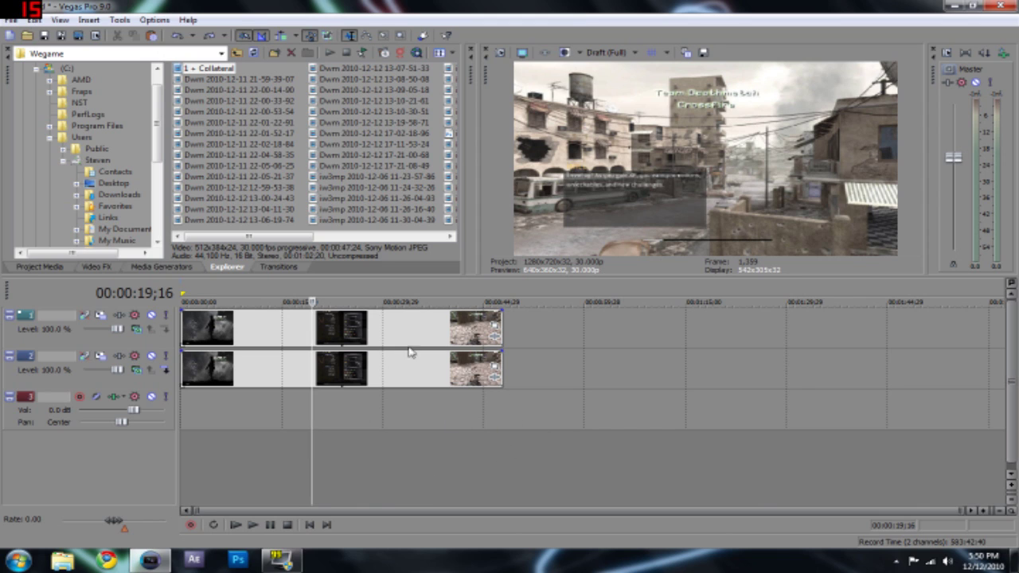
{"action": "left_click", "coordinate": [166, 330]}
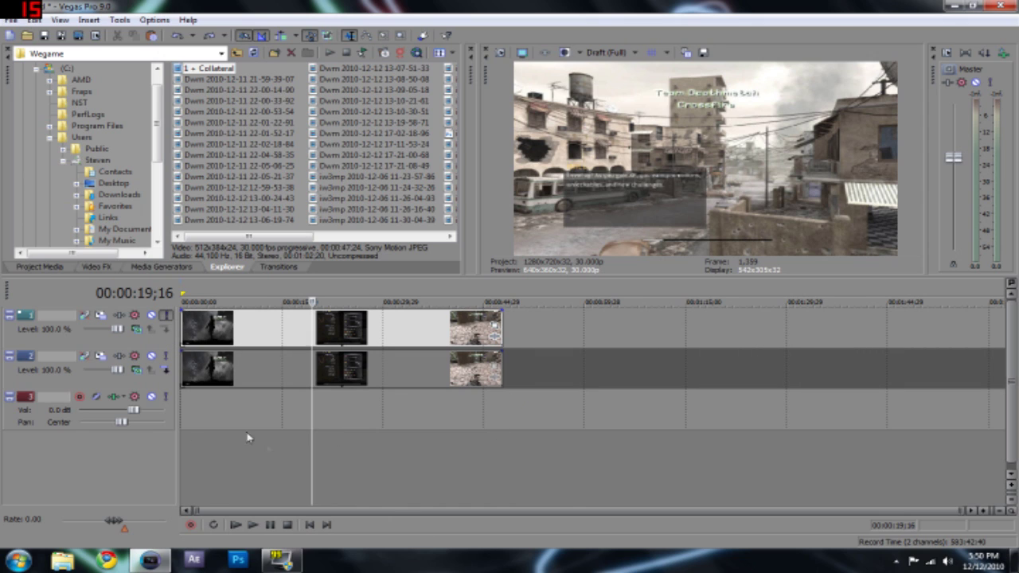
{"action": "left_click", "coordinate": [300, 390]}
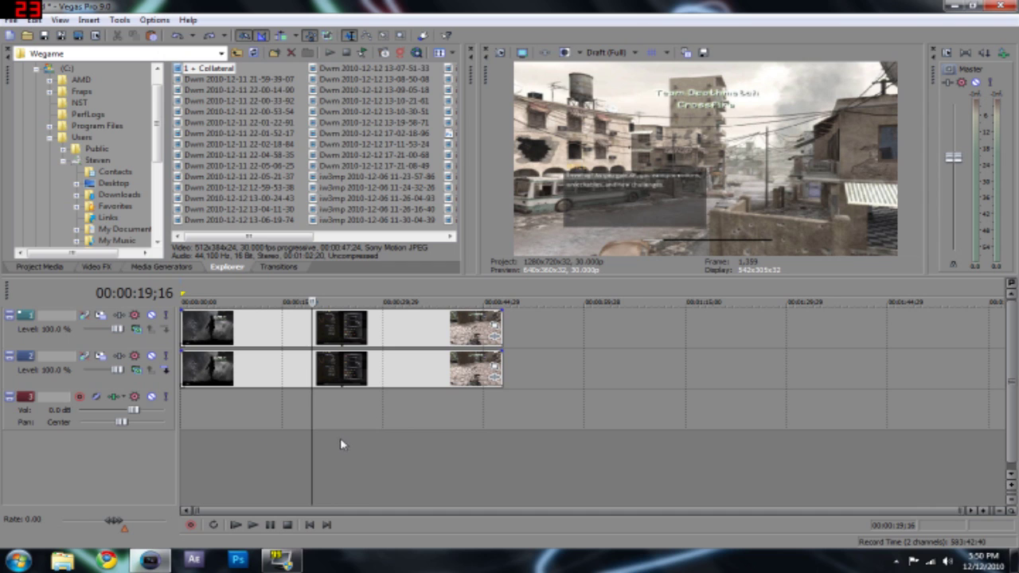
{"action": "left_click", "coordinate": [181, 422]}
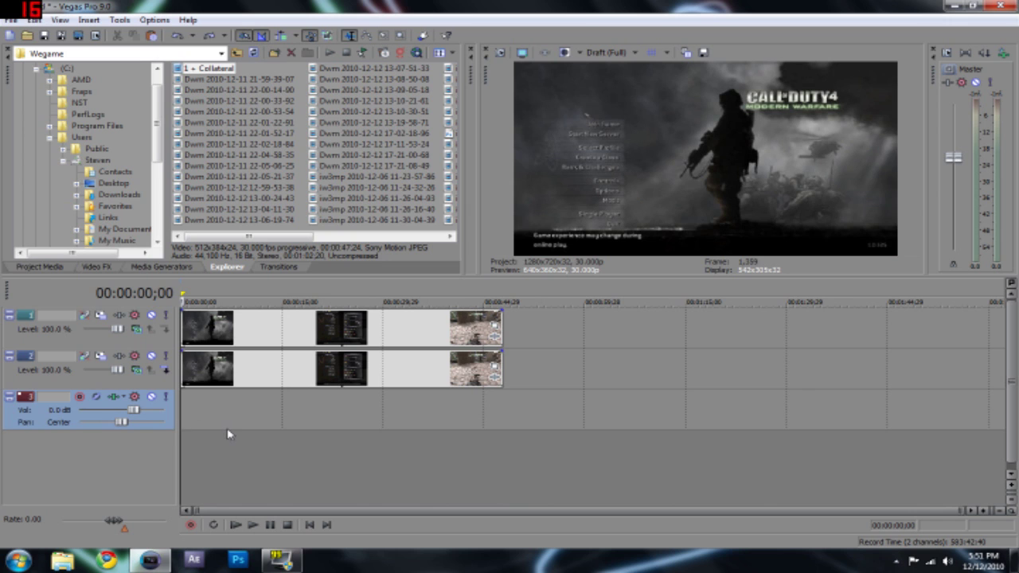
{"action": "left_click", "coordinate": [253, 426]}
{"action": "left_click", "coordinate": [383, 385]}
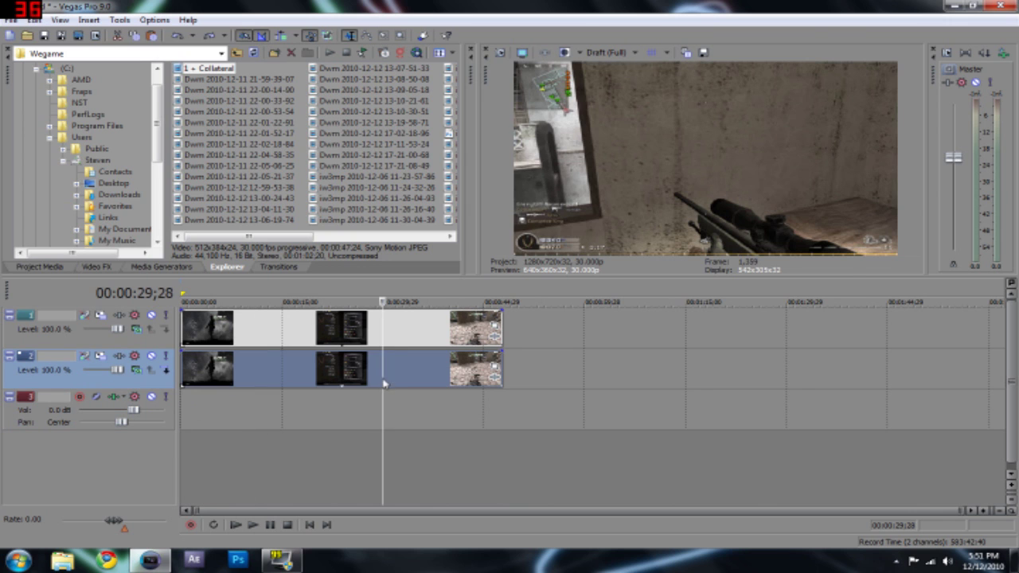
{"action": "left_click", "coordinate": [283, 423]}
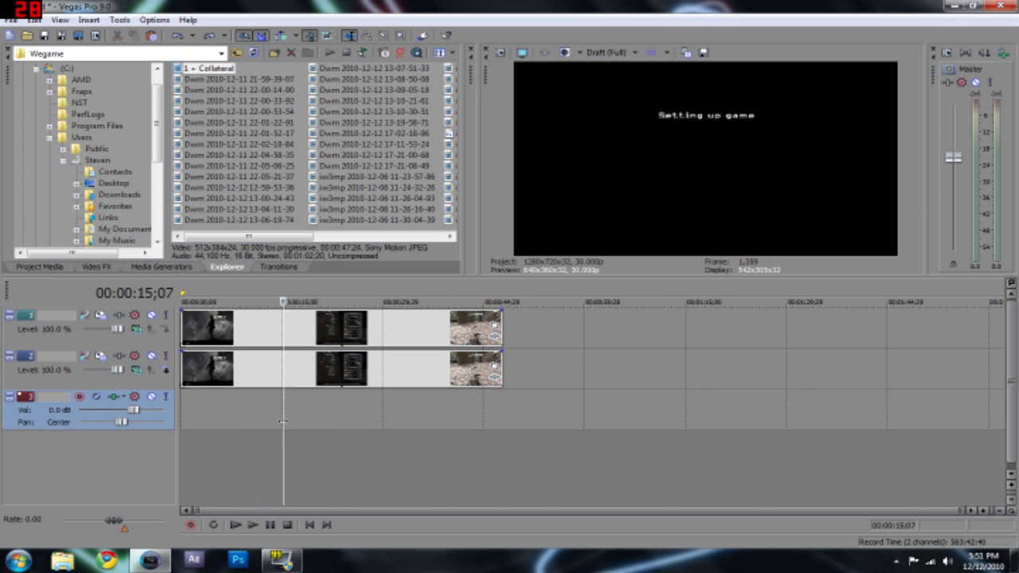
{"action": "left_click", "coordinate": [246, 426]}
- Scrub through the footage and park the playhead on the gunshot at 00:00:35;22
{"action": "left_click", "coordinate": [220, 430]}
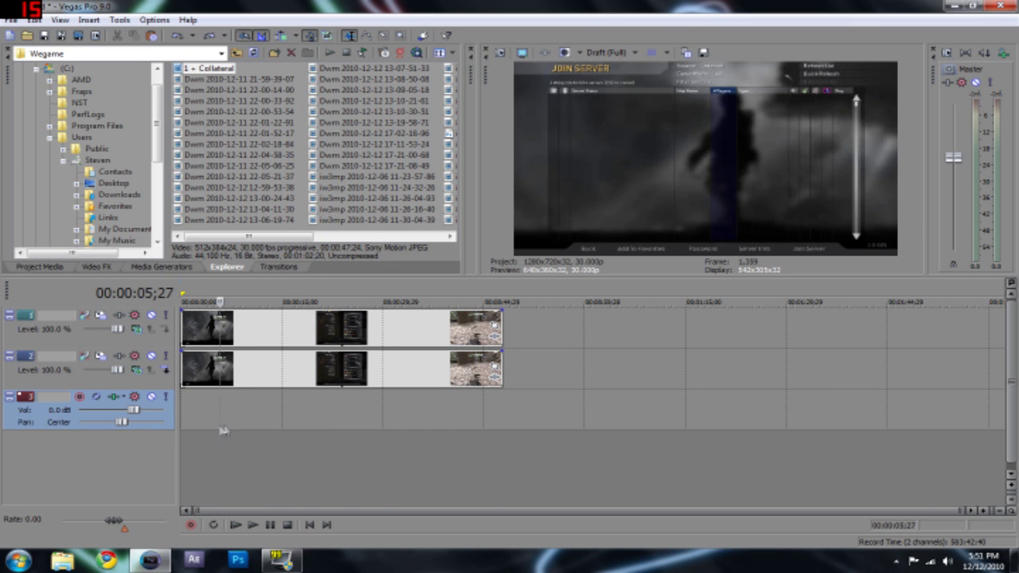
{"action": "left_click", "coordinate": [311, 427]}
{"action": "left_click", "coordinate": [342, 425]}
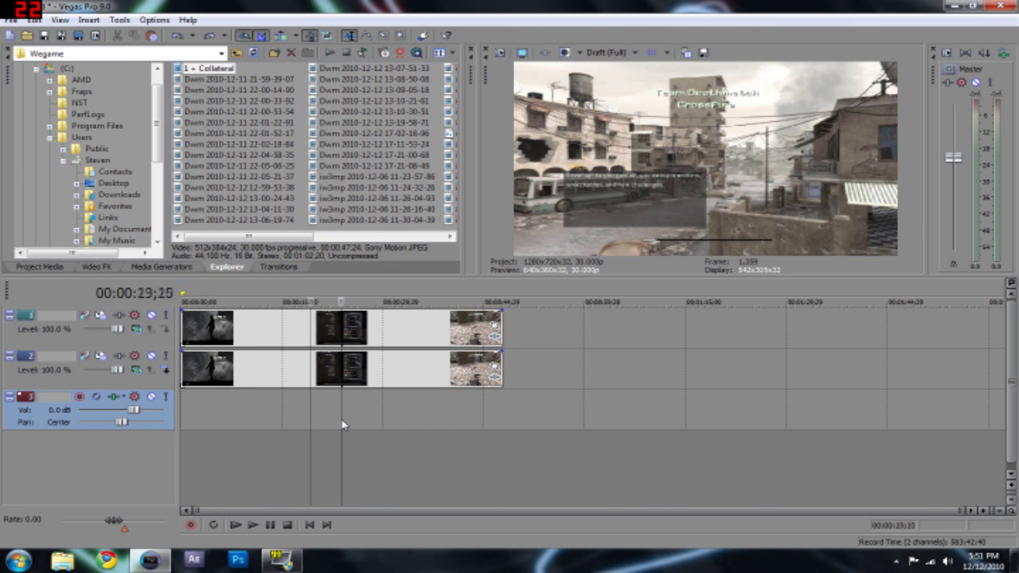
{"action": "left_click", "coordinate": [355, 415]}
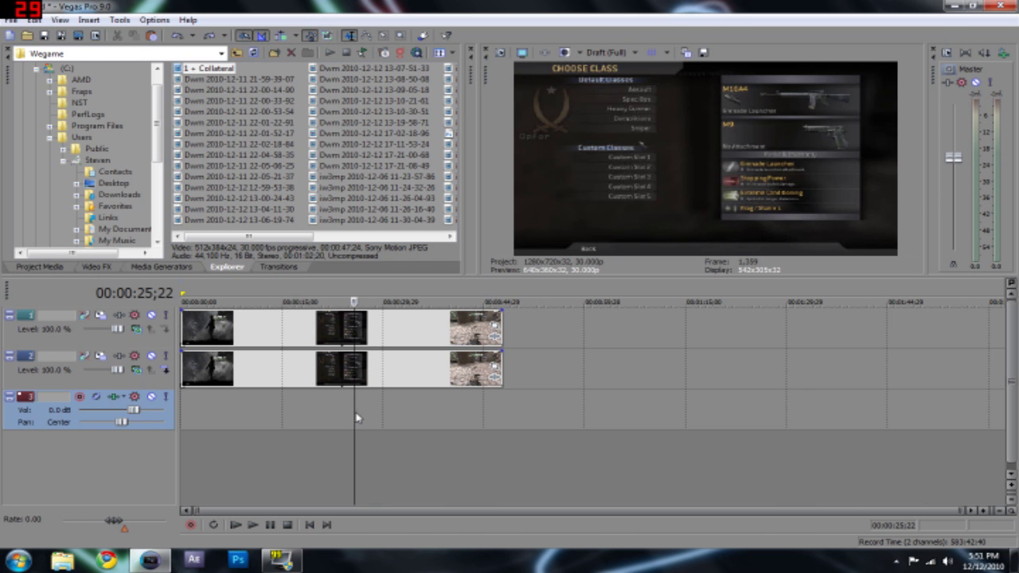
{"action": "left_click", "coordinate": [360, 414]}
{"action": "left_click", "coordinate": [361, 413]}
{"action": "left_click", "coordinate": [380, 411]}
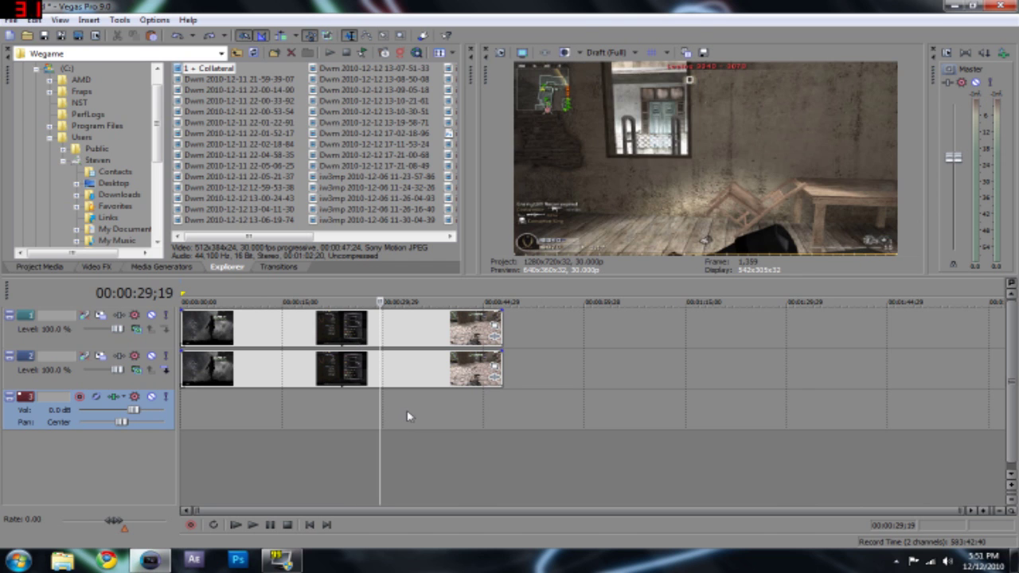
{"action": "left_click", "coordinate": [405, 414]}
{"action": "left_click", "coordinate": [422, 417]}
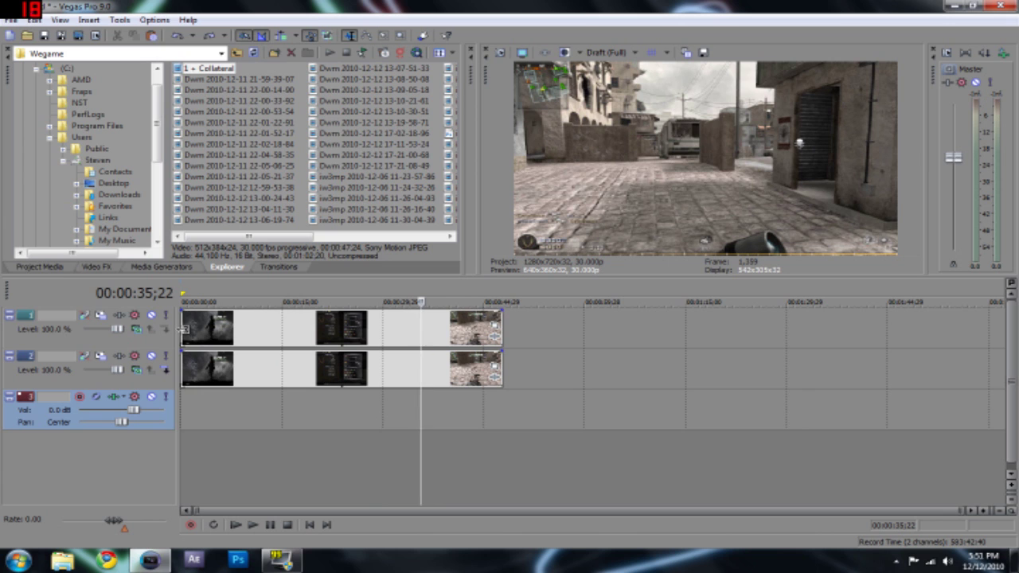
- Trim the top clip to start at 35;22 and split the second track's clip there
{"action": "left_click_drag", "start_coordinate": [188, 335], "coordinate": [425, 347]}
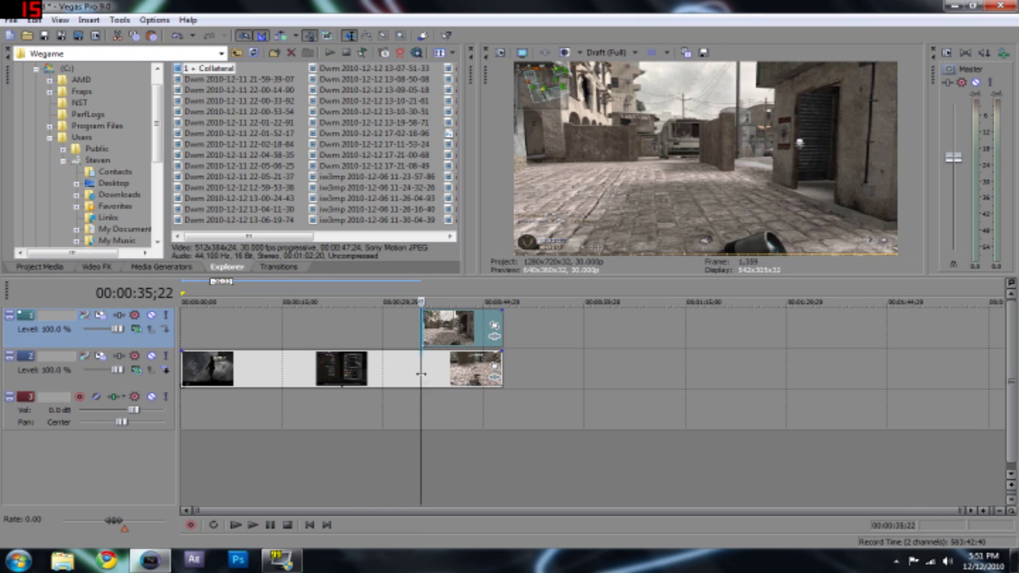
{"action": "left_click", "coordinate": [426, 380]}
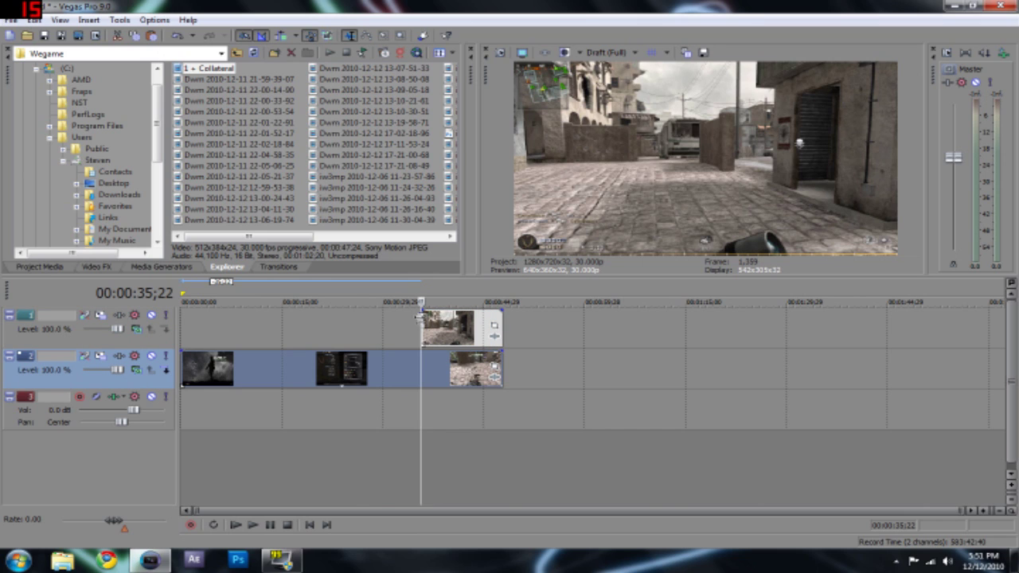
{"action": "key", "text": "s"}
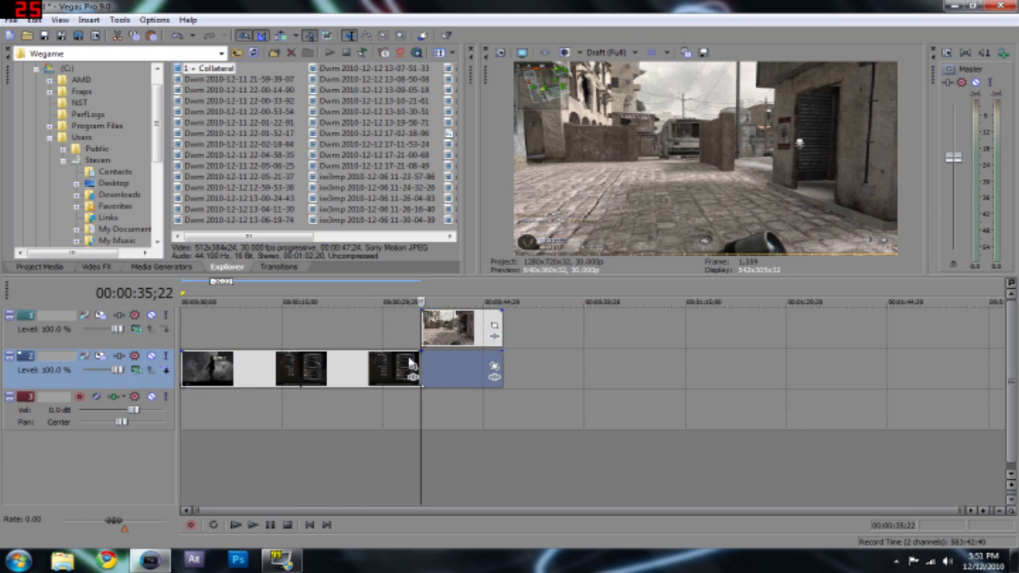
- Slide the split-off piece right, then back under the top clip, and resize the track header panel
{"action": "left_click_drag", "start_coordinate": [457, 368], "coordinate": [521, 367]}
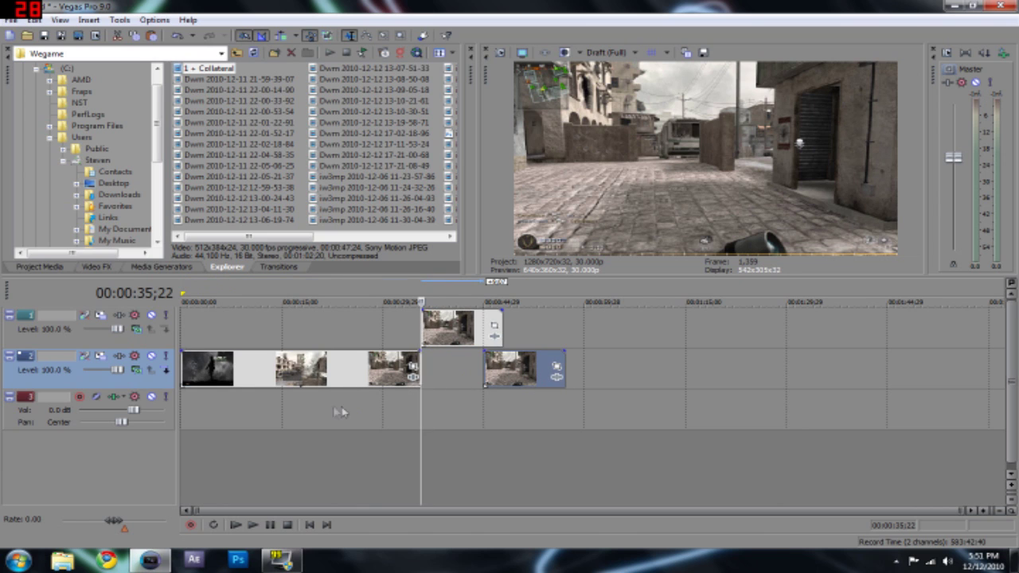
{"action": "left_click", "coordinate": [367, 377]}
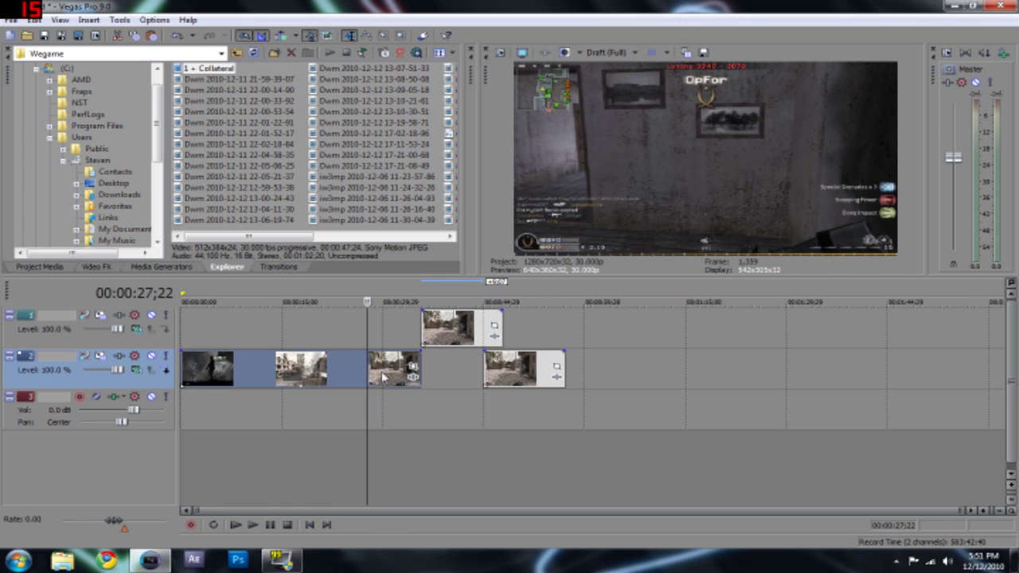
{"action": "left_click_drag", "start_coordinate": [514, 374], "coordinate": [452, 376]}
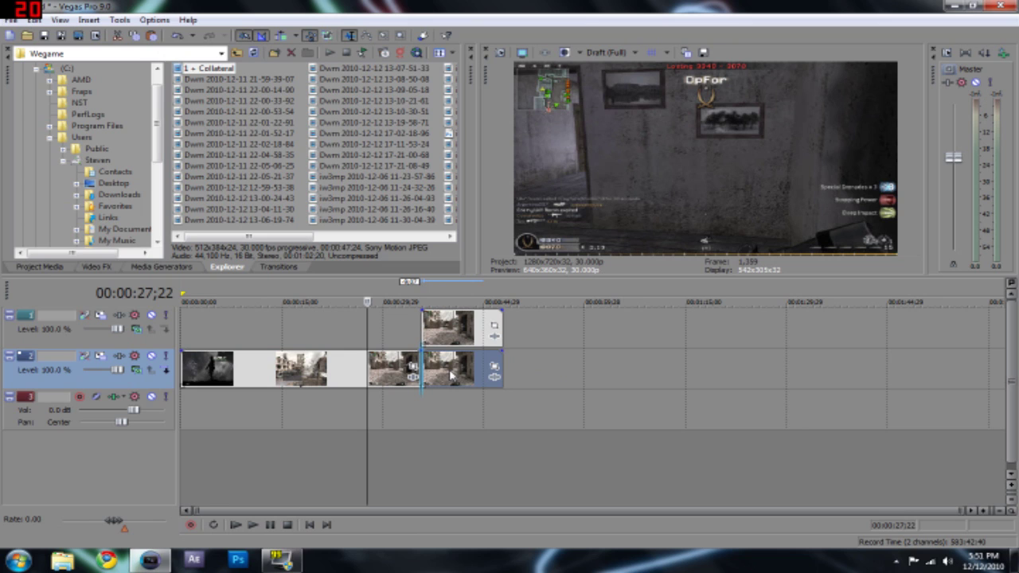
{"action": "left_click_drag", "start_coordinate": [452, 376], "coordinate": [451, 376]}
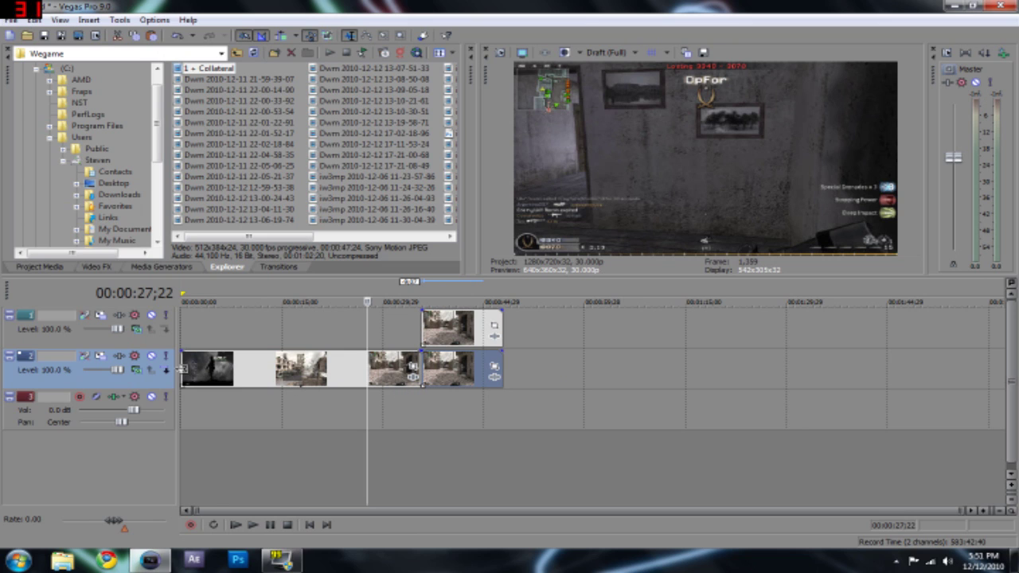
{"action": "left_click_drag", "start_coordinate": [178, 369], "coordinate": [159, 388]}
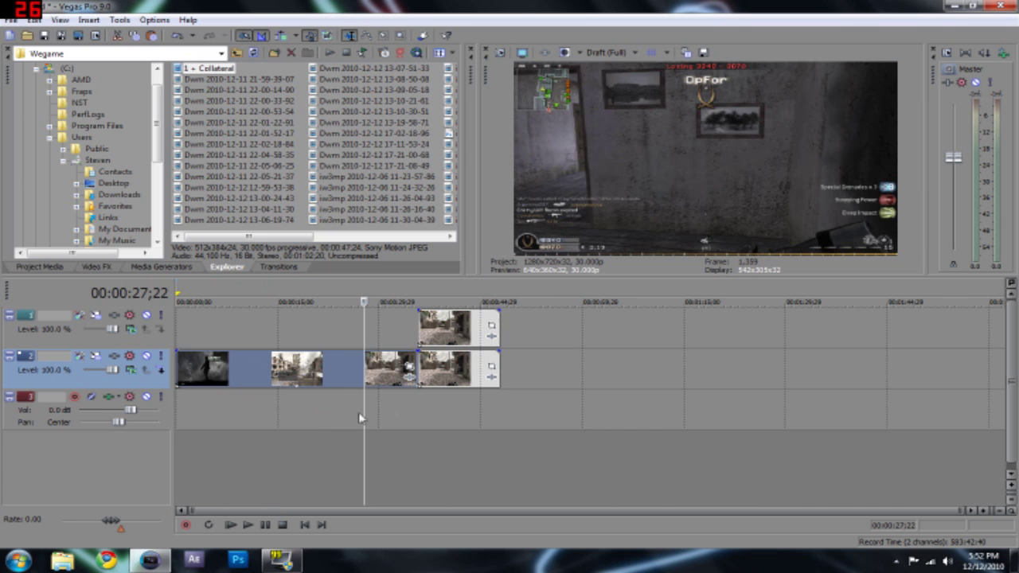
- Split the second track's clip one frame earlier at 34;22 and nudge the earlier piece slightly
{"action": "left_click", "coordinate": [416, 403]}
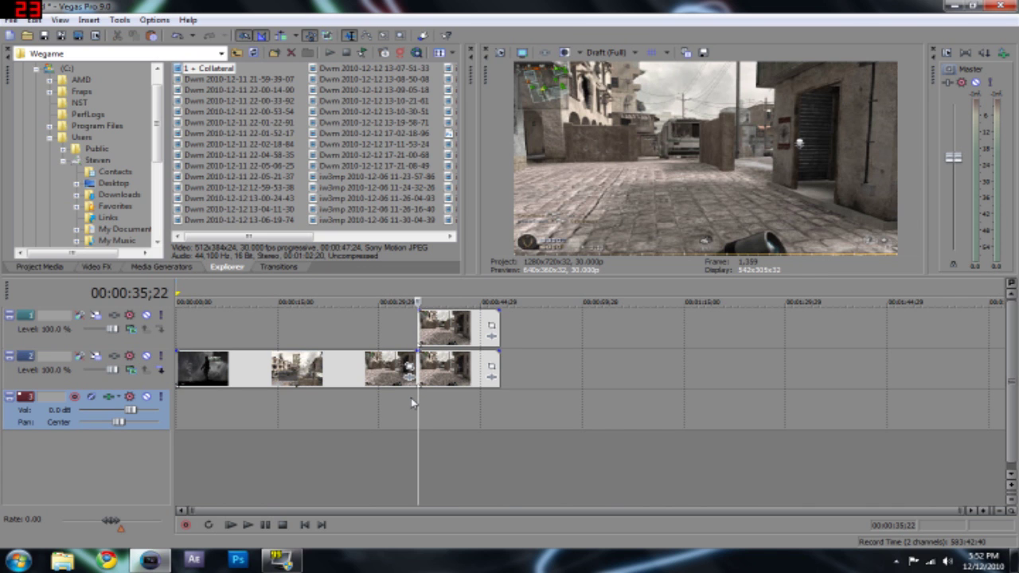
{"action": "key", "text": "Left"}
{"action": "key", "text": "Left"}
{"action": "key", "text": "Left"}
{"action": "key", "text": "Left"}
{"action": "key", "text": "Left"}
{"action": "key", "text": "Left"}
{"action": "key", "text": "Left"}
{"action": "key", "text": "Left"}
{"action": "key", "text": "Left"}
{"action": "key", "text": "Left"}
{"action": "key", "text": "Left"}
{"action": "key", "text": "Left"}
{"action": "key", "text": "Left"}
{"action": "key", "text": "Left"}
{"action": "key", "text": "Left"}
{"action": "key", "text": "Left"}
{"action": "key", "text": "Left"}
{"action": "key", "text": "Left"}
{"action": "key", "text": "Left"}
{"action": "key", "text": "Left"}
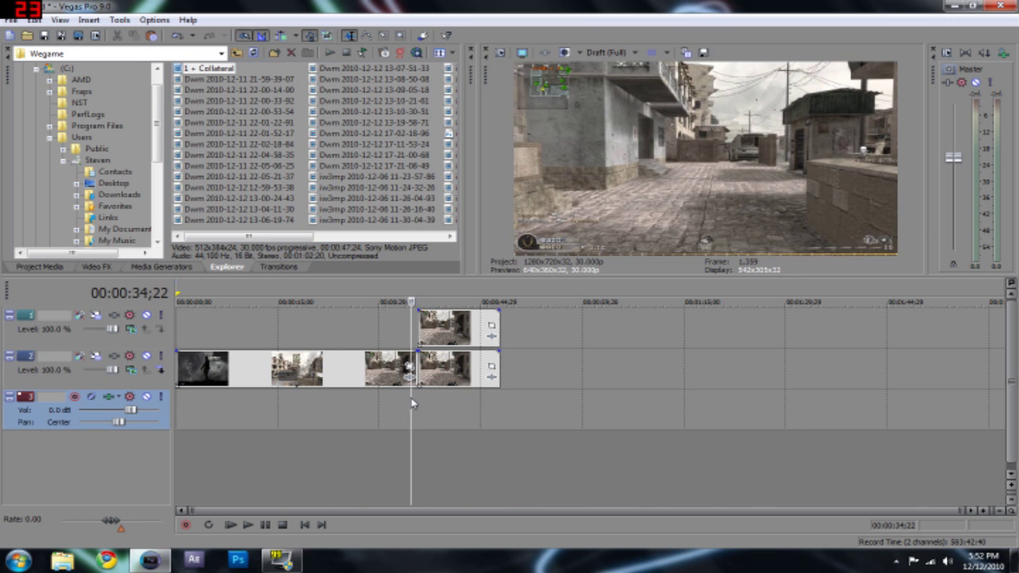
{"action": "key", "text": "s"}
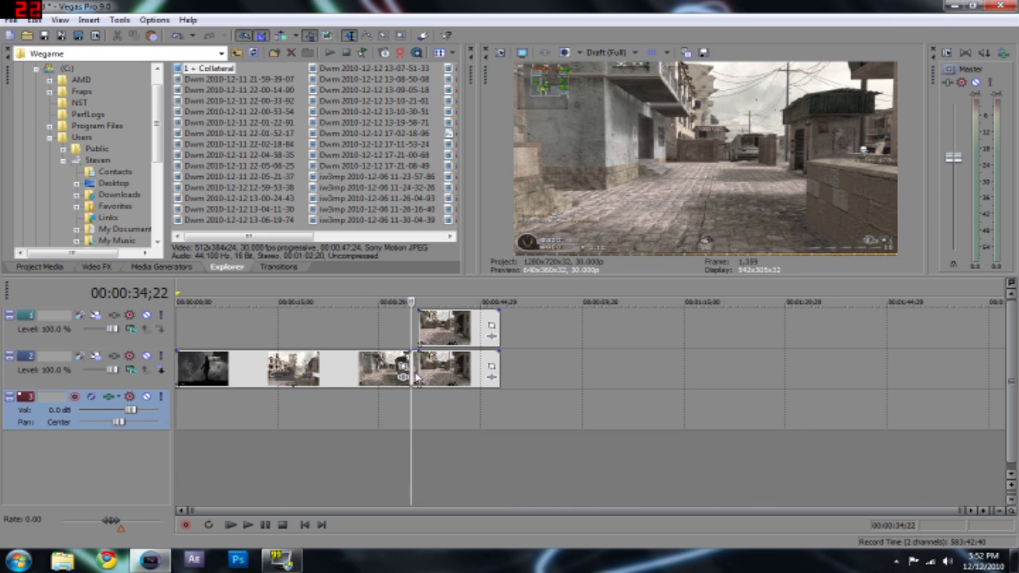
{"action": "left_click", "coordinate": [416, 379]}
{"action": "left_click_drag", "start_coordinate": [356, 373], "coordinate": [362, 373]}
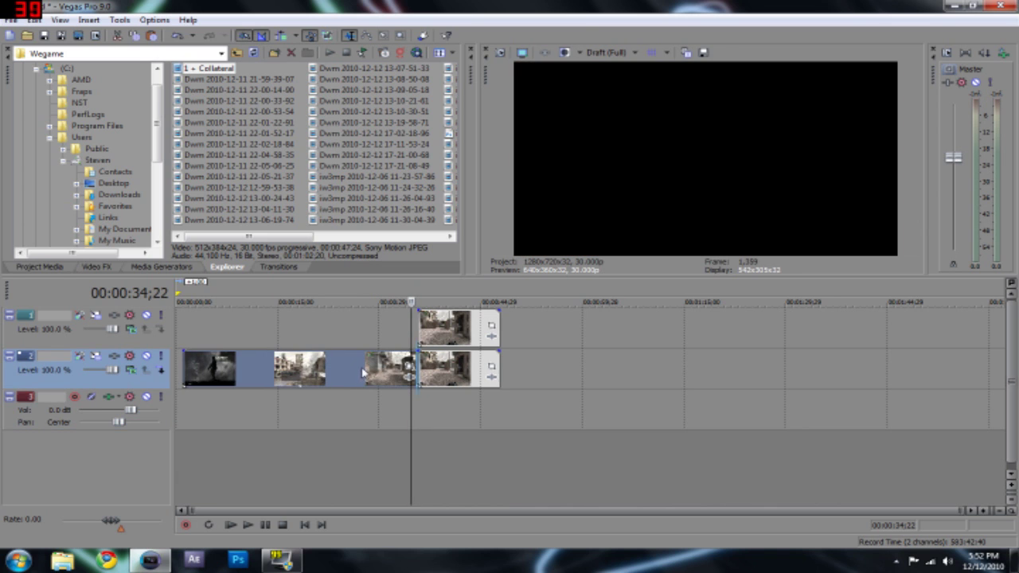
- Play back from 34;22 to check, then select the earlier footage on the second track
{"action": "left_click", "coordinate": [248, 524]}
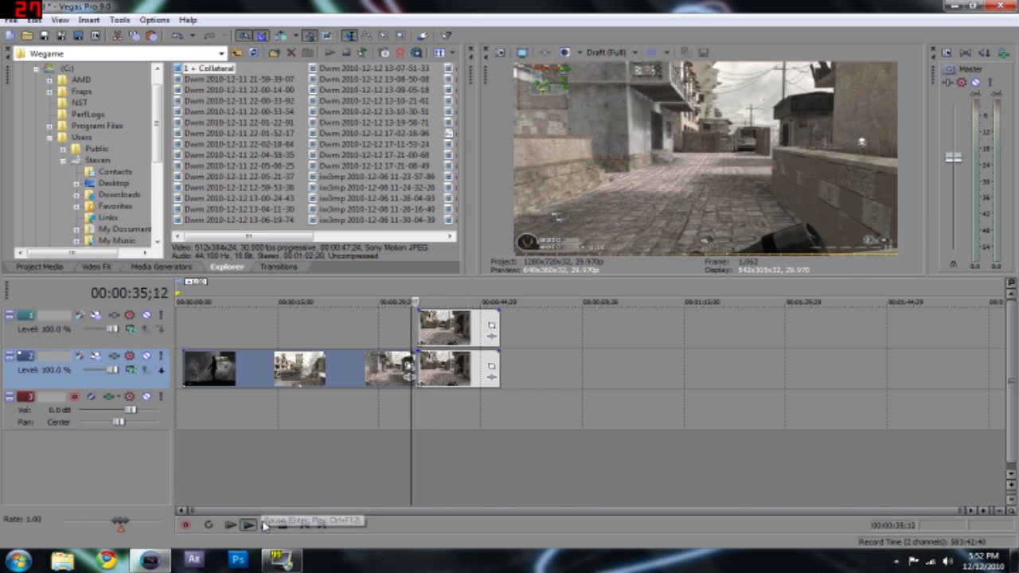
{"action": "left_click", "coordinate": [265, 524]}
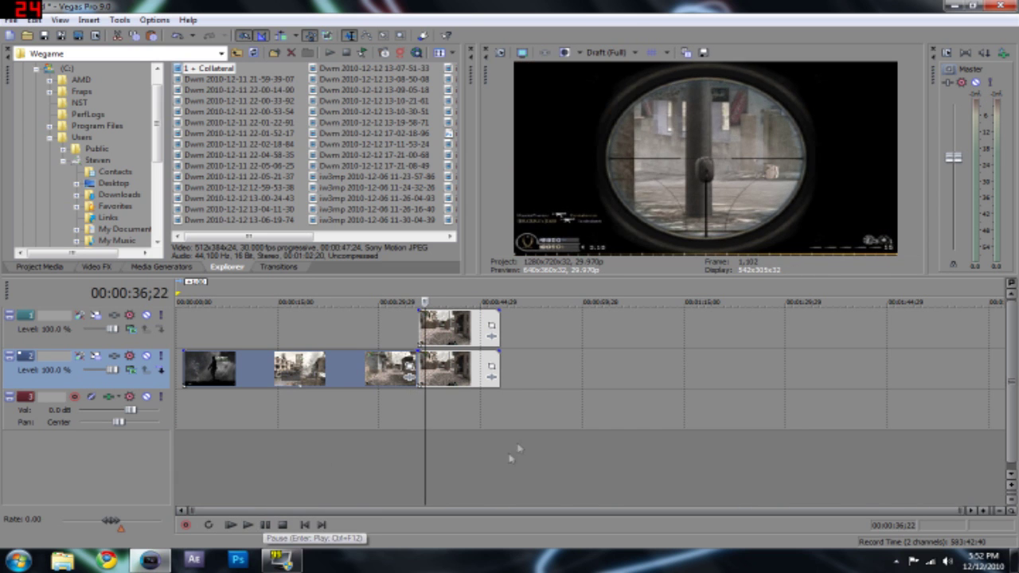
{"action": "left_click", "coordinate": [407, 415]}
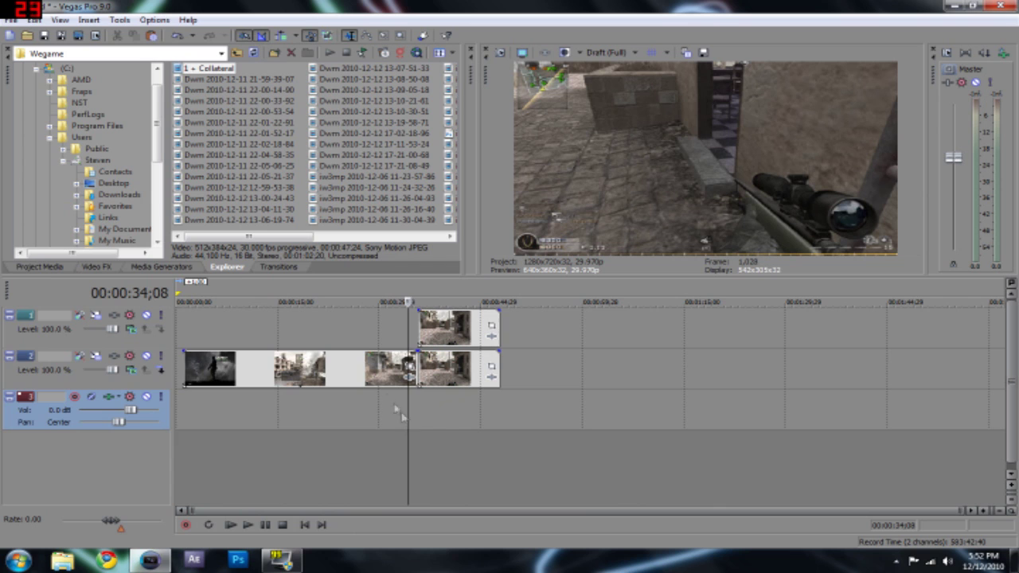
{"action": "left_click", "coordinate": [364, 375]}
- Delete the earlier second-track footage and move both remaining clips to the timeline start
{"action": "key", "text": "Delete"}
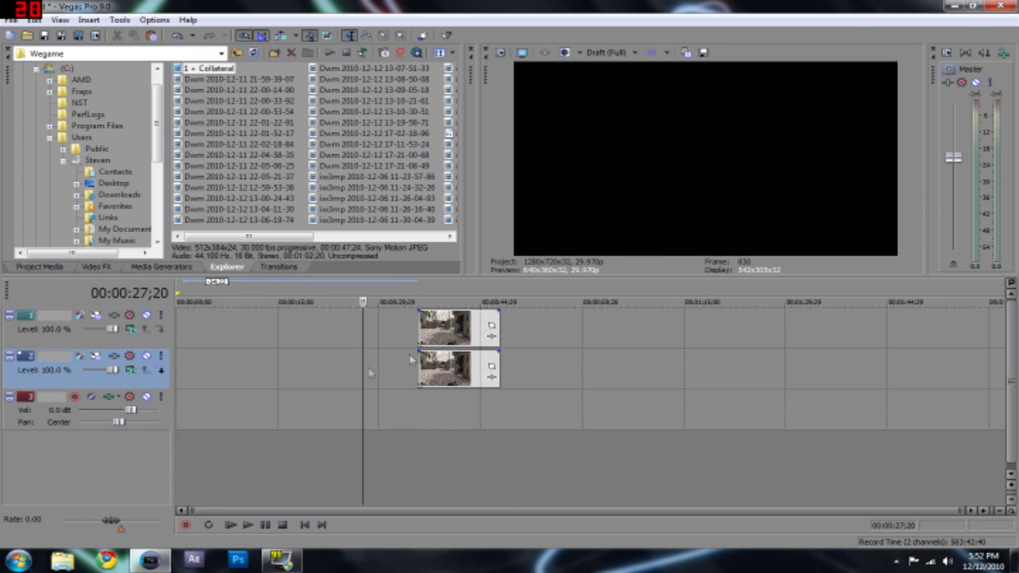
{"action": "left_click_drag", "start_coordinate": [460, 342], "coordinate": [195, 377]}
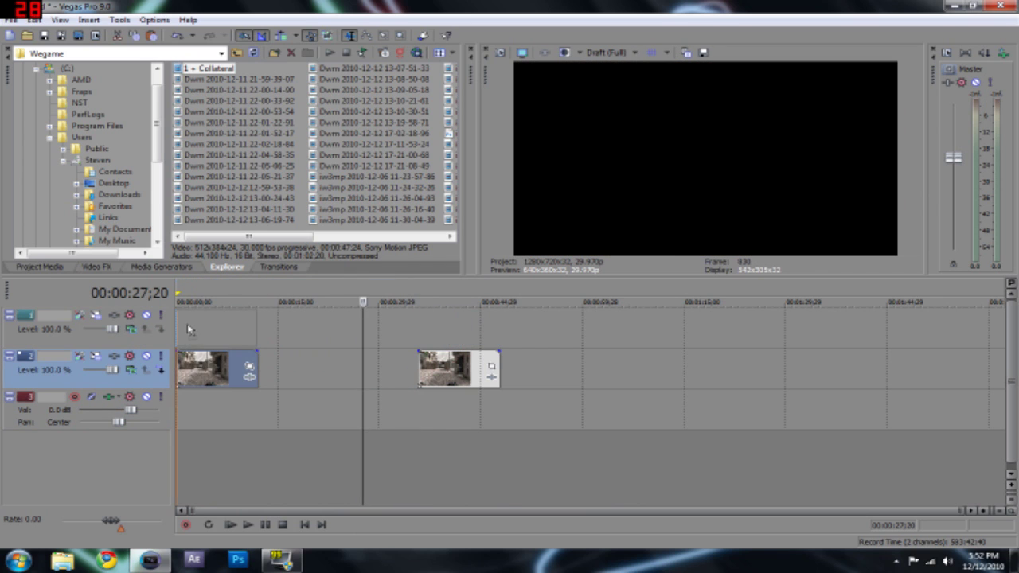
{"action": "left_click_drag", "start_coordinate": [458, 370], "coordinate": [215, 329]}
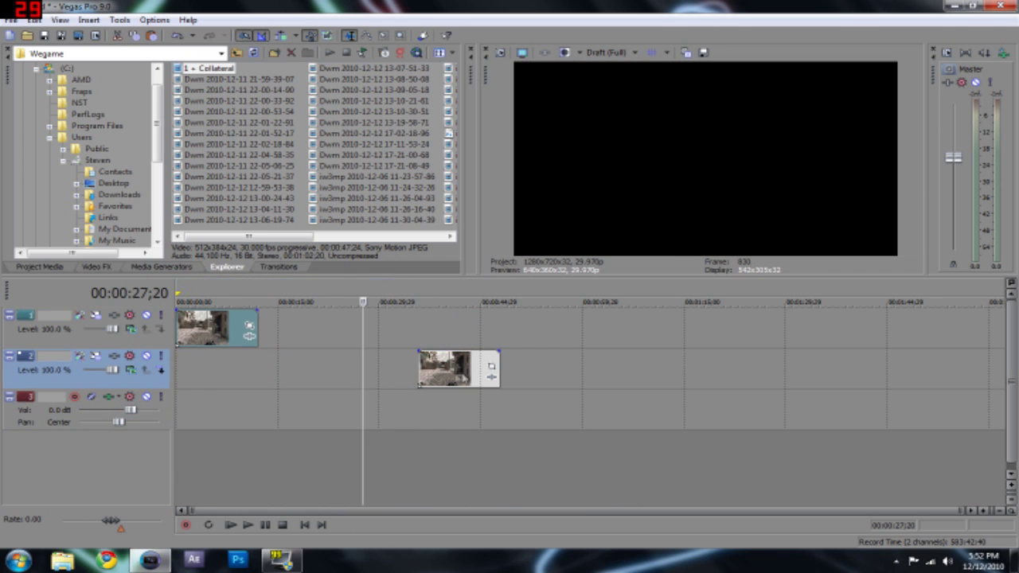
{"action": "left_click", "coordinate": [188, 407]}
{"action": "left_click", "coordinate": [177, 420]}
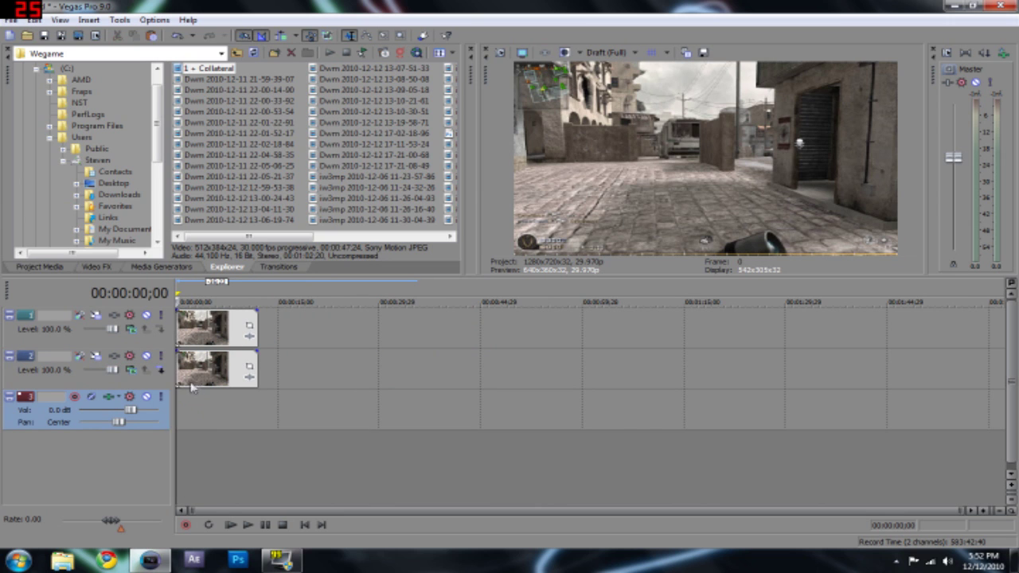
- Slide the second-track clip along the timeline until it begins near 00:00:15;11
{"action": "left_click_drag", "start_coordinate": [191, 375], "coordinate": [444, 389]}
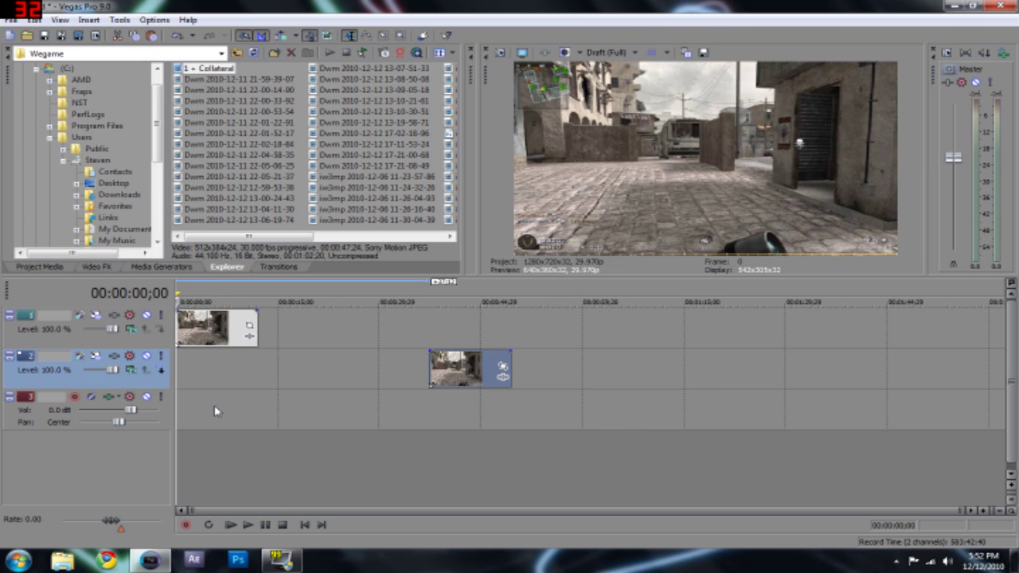
{"action": "scroll", "coordinate": [227, 414], "scroll_direction": "up", "scroll_amount": 4}
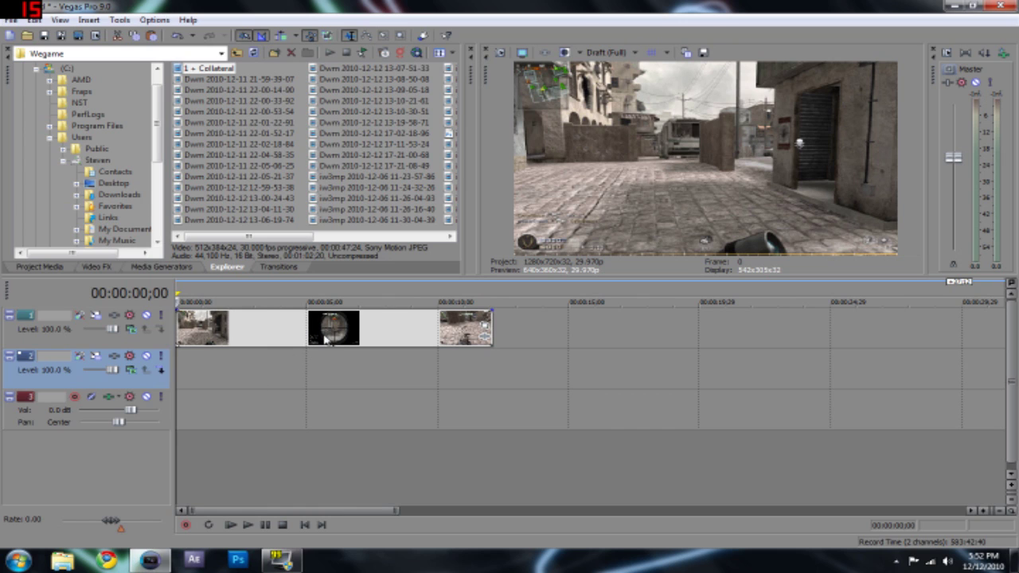
{"action": "scroll", "coordinate": [325, 340], "scroll_direction": "down", "scroll_amount": 3}
{"action": "left_click_drag", "start_coordinate": [589, 370], "coordinate": [380, 375]}
{"action": "left_click", "coordinate": [397, 376]}
{"action": "left_click", "coordinate": [328, 406]}
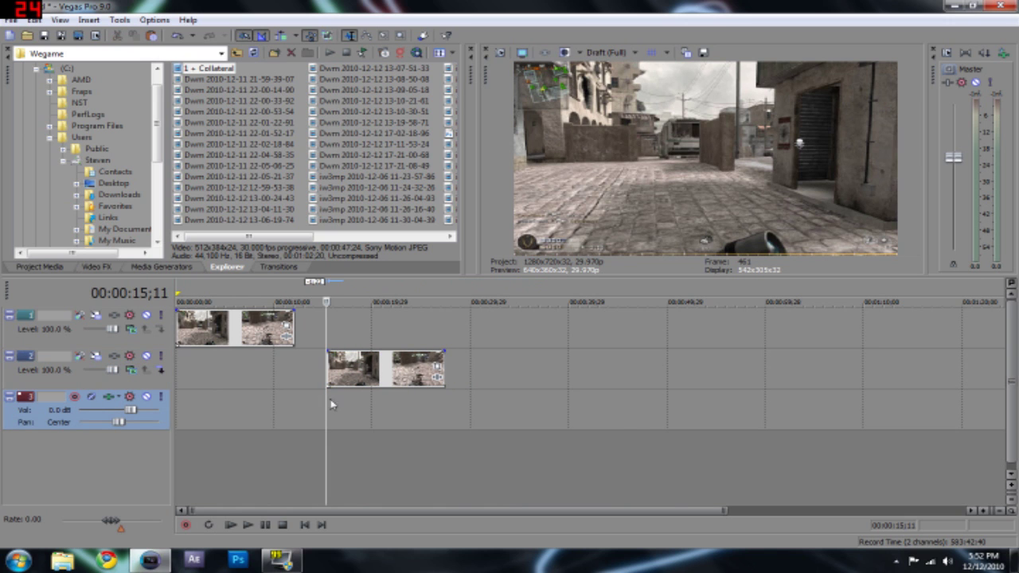
- Add a Velocity envelope to the first-track clip and raise it to about 183%
{"action": "right_click", "coordinate": [242, 339]}
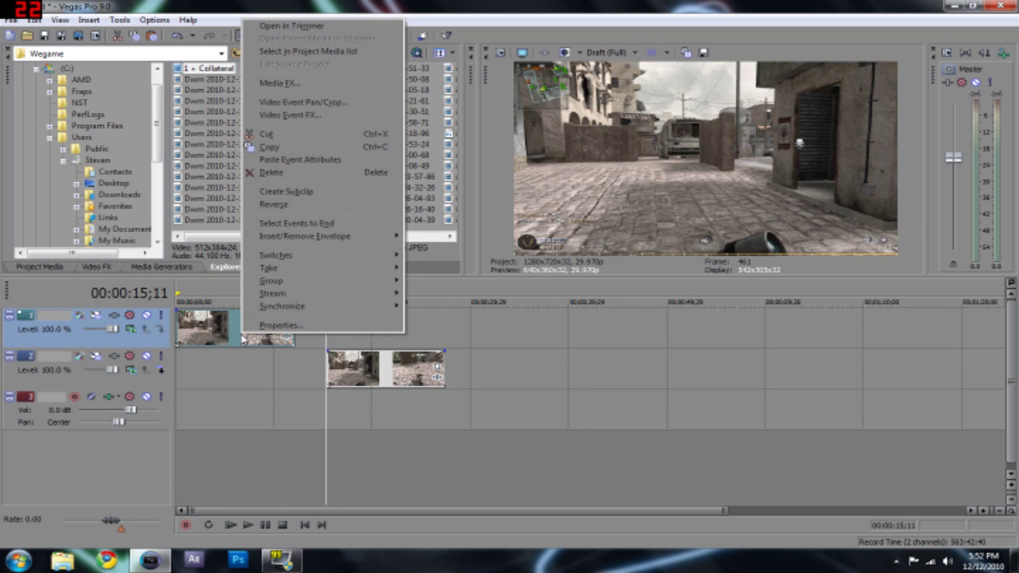
{"action": "mouse_move", "coordinate": [322, 256]}
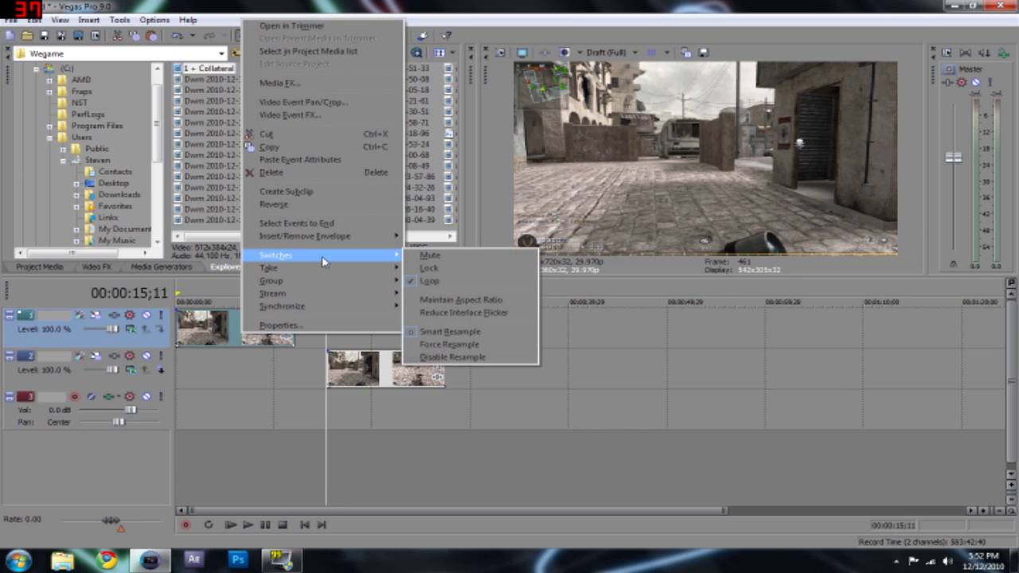
{"action": "mouse_move", "coordinate": [390, 241]}
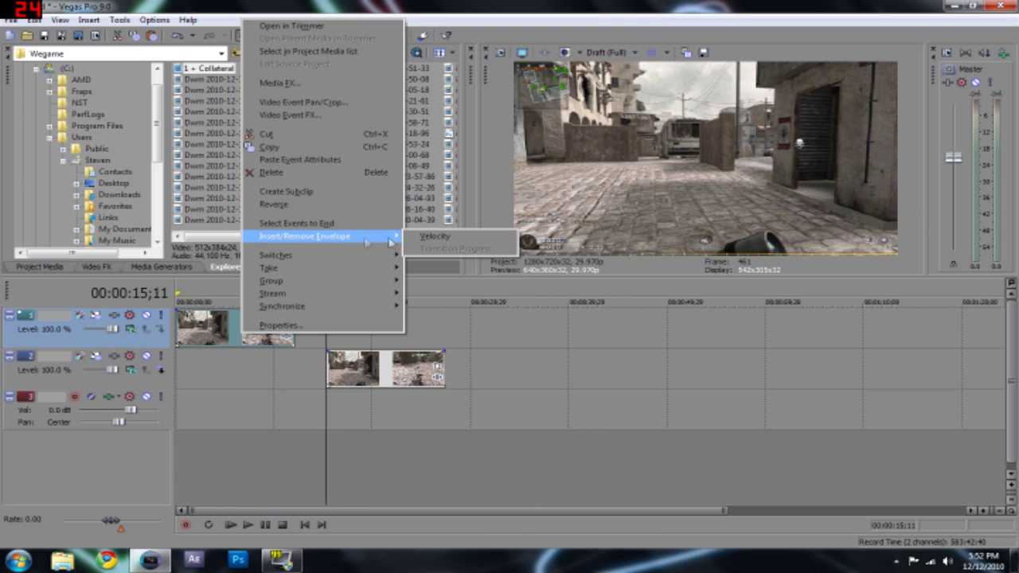
{"action": "left_click", "coordinate": [419, 238]}
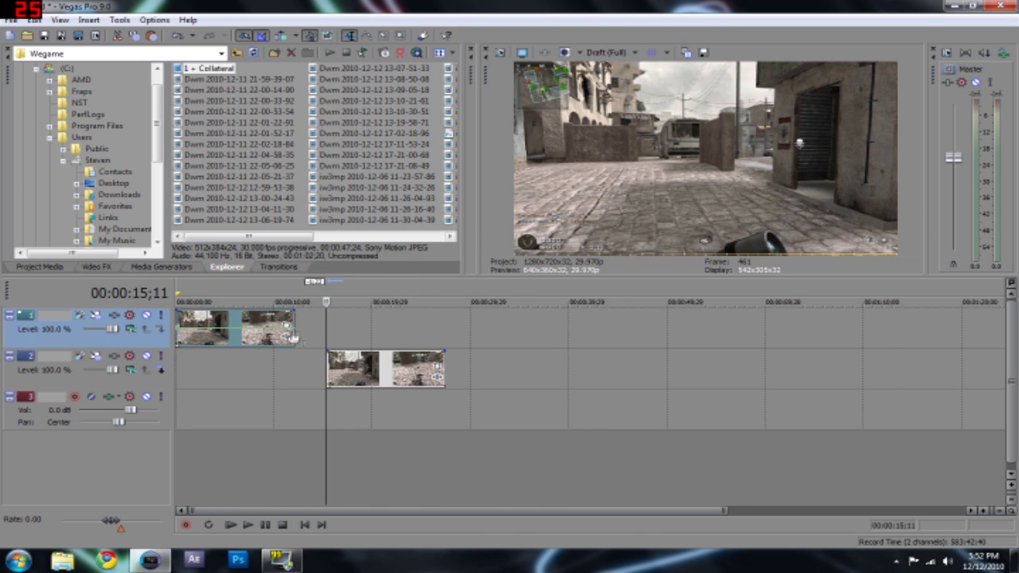
{"action": "scroll", "coordinate": [293, 337], "scroll_direction": "up", "scroll_amount": 3}
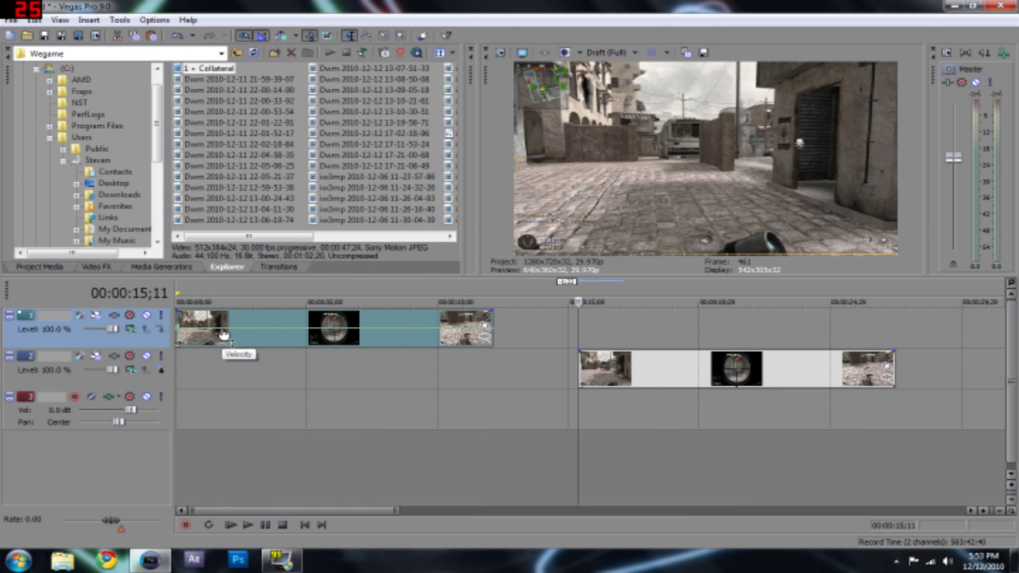
{"action": "left_click_drag", "start_coordinate": [224, 335], "coordinate": [229, 328]}
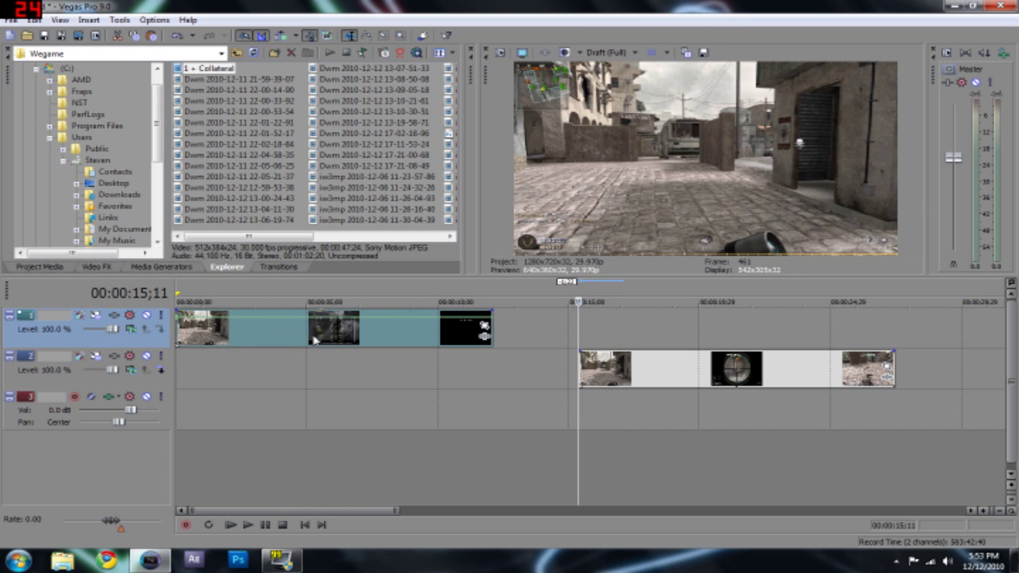
{"action": "left_click_drag", "start_coordinate": [257, 328], "coordinate": [257, 325]}
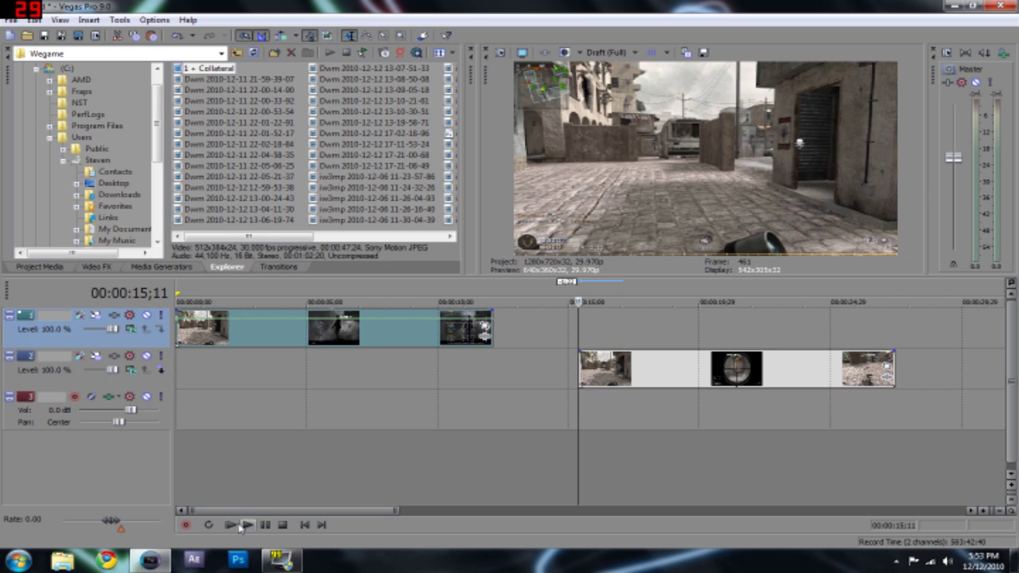
- Play the sped-up clip from the start twice, then return to the timeline start
{"action": "left_click", "coordinate": [230, 525]}
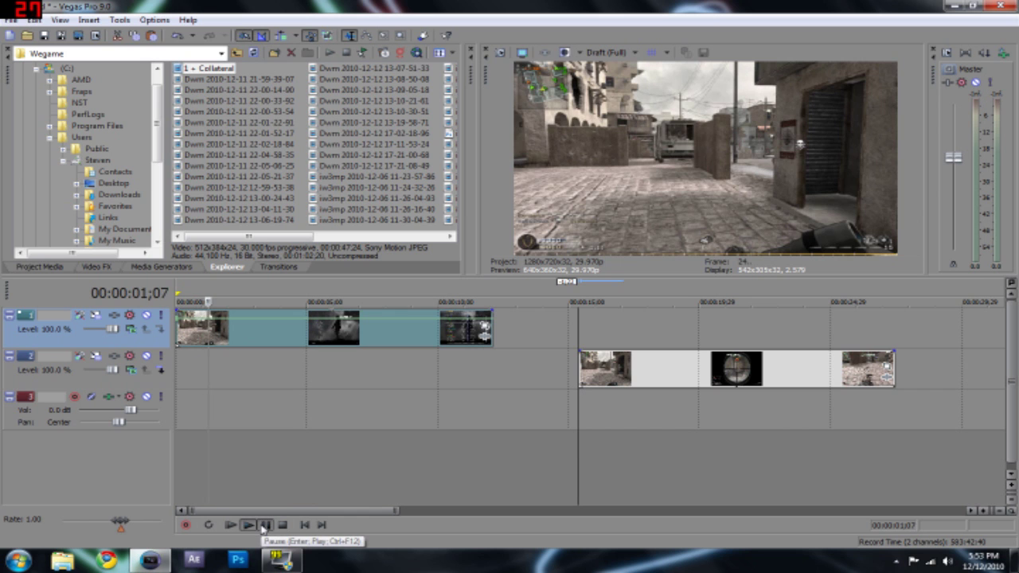
{"action": "left_click", "coordinate": [263, 526]}
{"action": "left_click", "coordinate": [230, 525]}
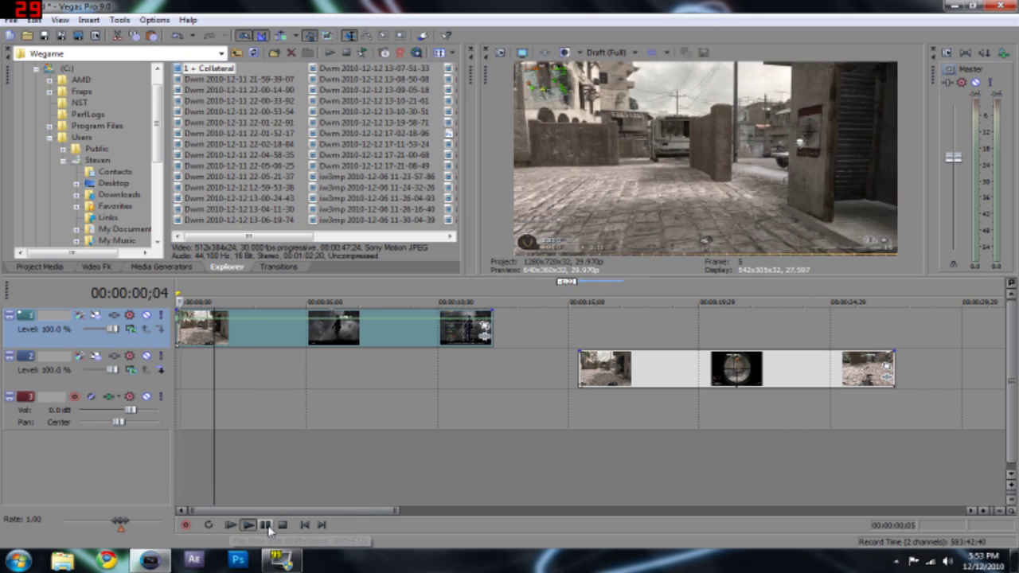
{"action": "left_click", "coordinate": [266, 527]}
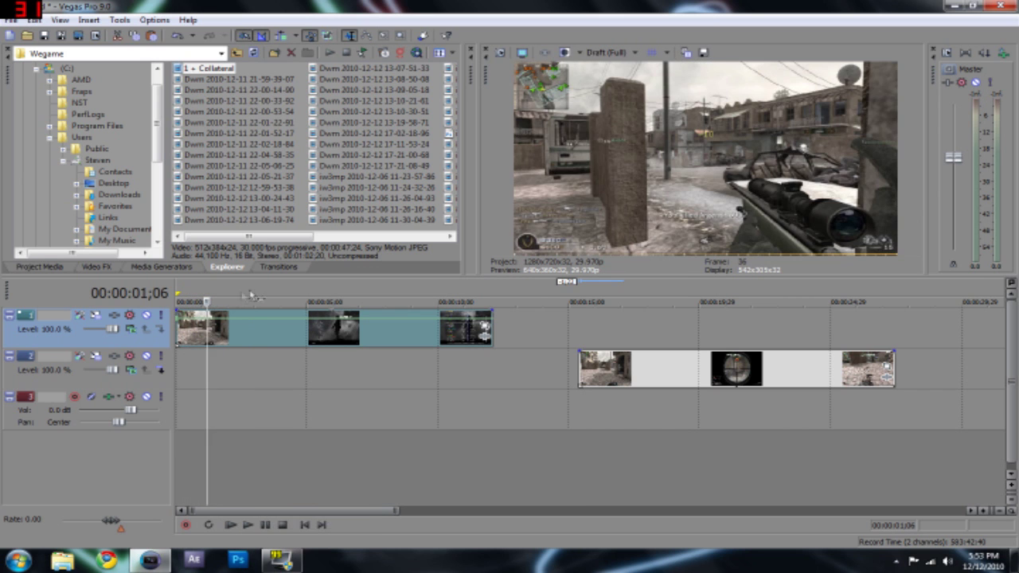
{"action": "left_click", "coordinate": [179, 406]}
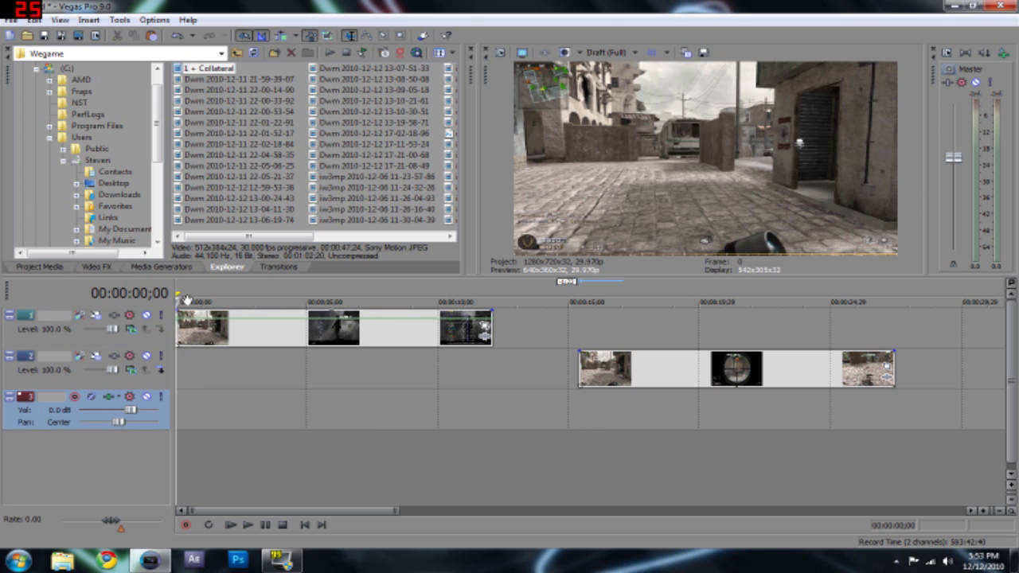
- Replay the sped-up opening several times, then bring up the Draft preview quality choices
{"action": "mouse_move", "coordinate": [210, 296]}
{"action": "left_mouse_down"}
{"action": "mouse_move", "coordinate": [220, 295]}
{"action": "mouse_move", "coordinate": [190, 296]}
{"action": "mouse_move", "coordinate": [493, 303]}
{"action": "left_mouse_up"}
{"action": "key", "text": "space"}
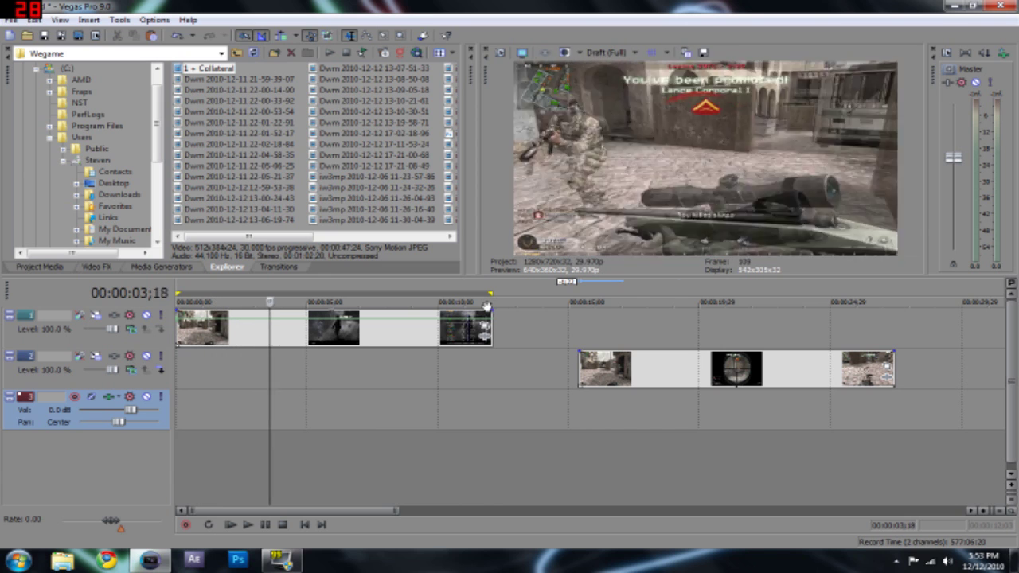
{"action": "left_click", "coordinate": [276, 526]}
{"action": "left_click", "coordinate": [247, 525]}
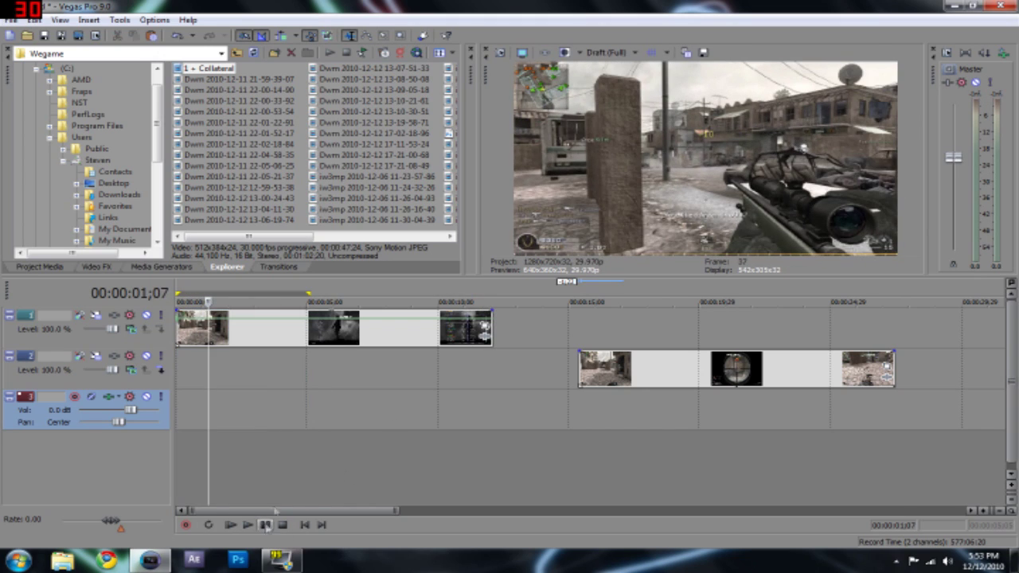
{"action": "left_click", "coordinate": [230, 525]}
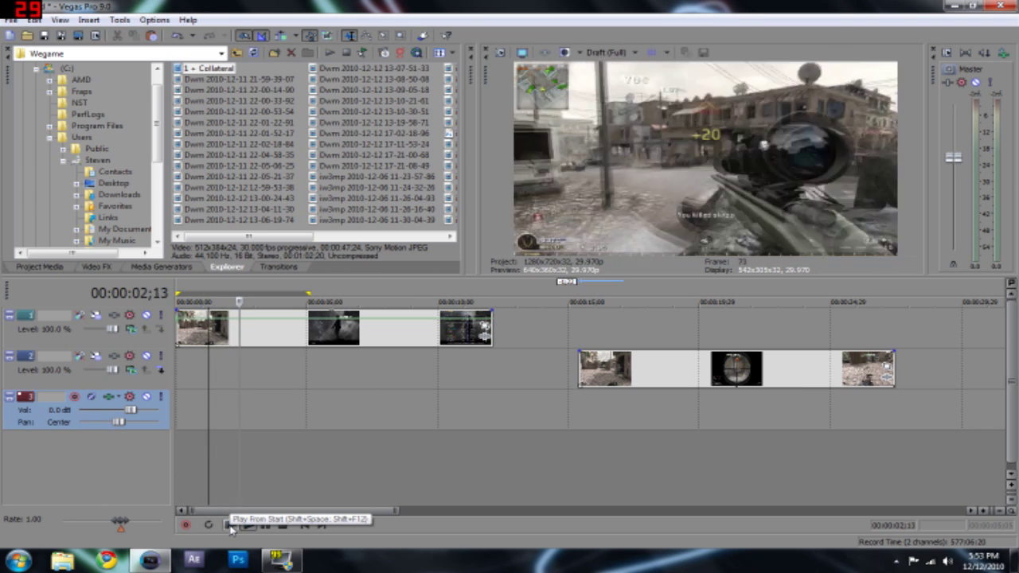
{"action": "left_click", "coordinate": [265, 525]}
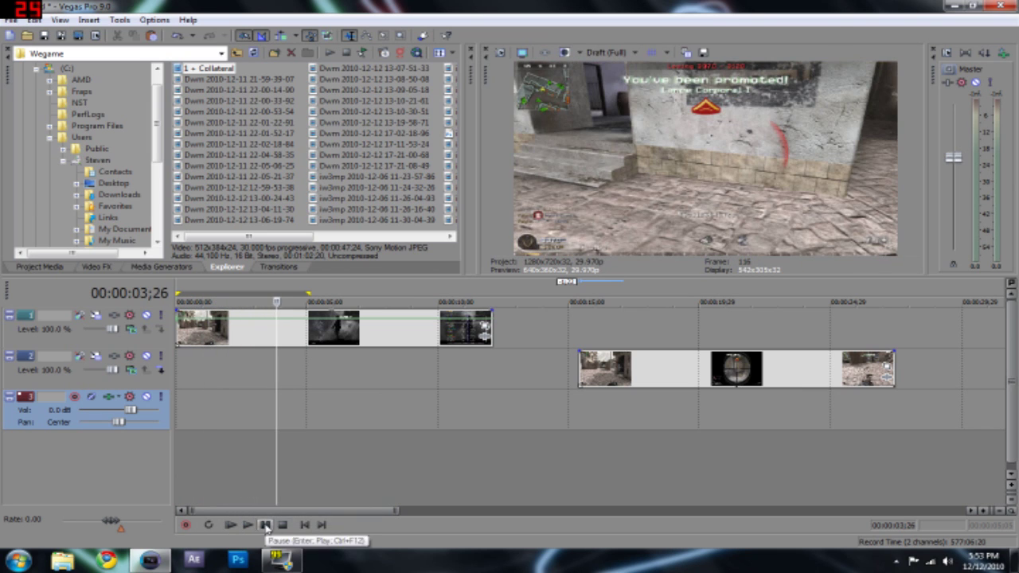
{"action": "left_click", "coordinate": [621, 52]}
{"action": "mouse_move", "coordinate": [620, 69]}
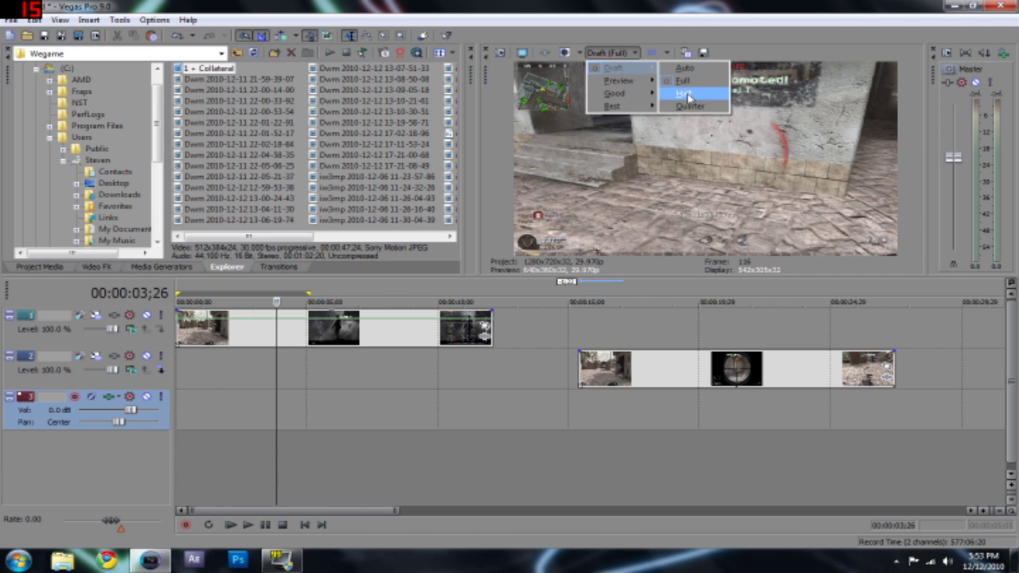
- Set the preview quality to Draft (Half) and return to the timeline start
{"action": "left_click", "coordinate": [686, 94]}
{"action": "left_click_drag", "start_coordinate": [276, 302], "coordinate": [208, 302]}
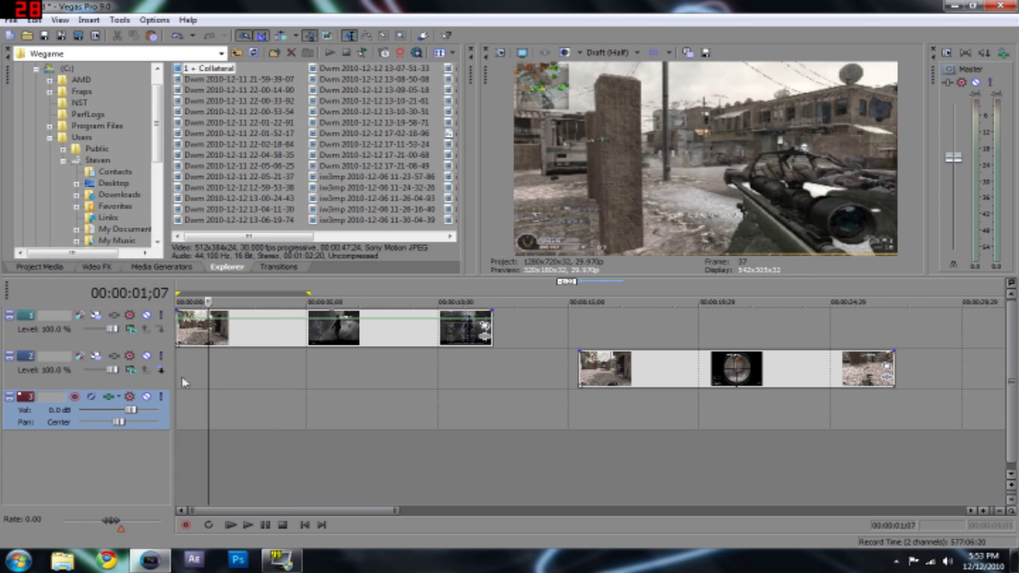
{"action": "left_click", "coordinate": [182, 383]}
- Play and stop the opening, then replay it and run backwards with J to the scope shot
{"action": "left_click", "coordinate": [248, 524]}
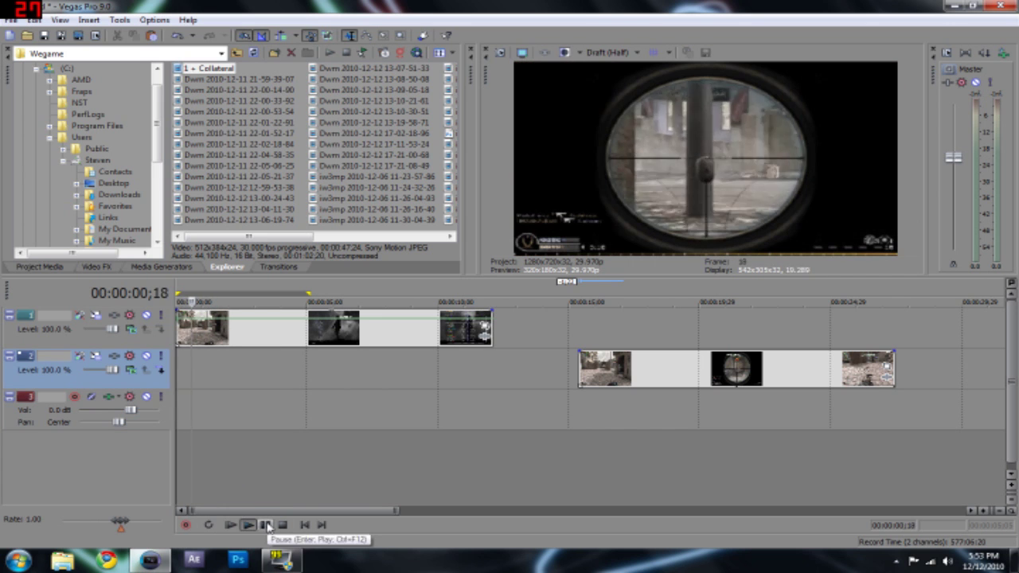
{"action": "left_click", "coordinate": [268, 527]}
{"action": "left_click", "coordinate": [282, 524]}
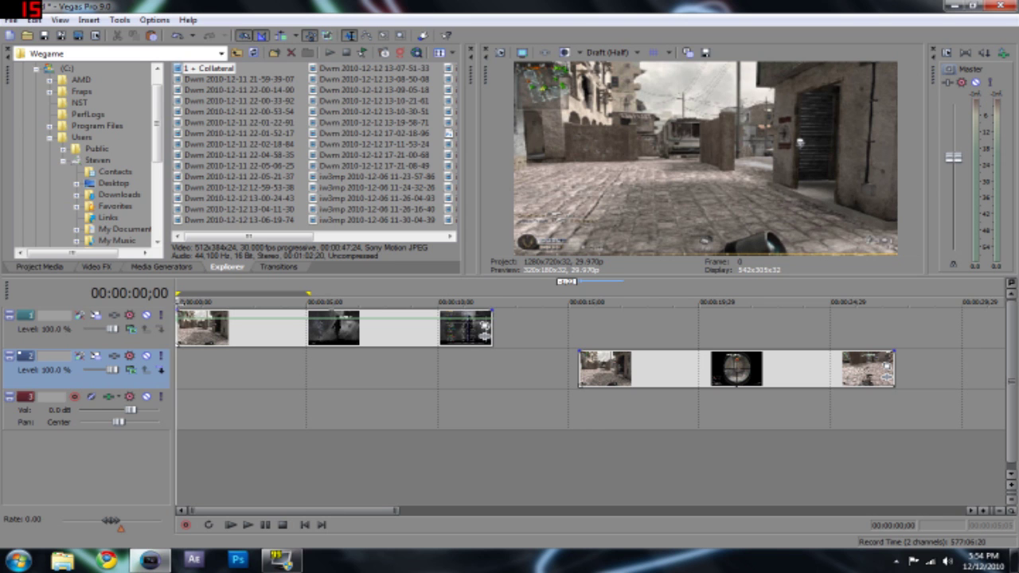
{"action": "key", "text": "space"}
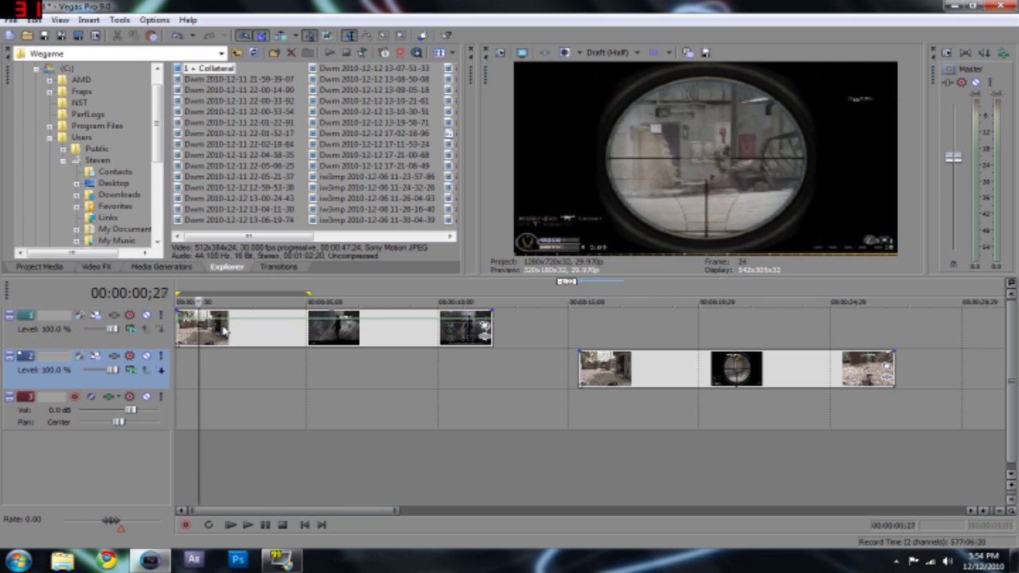
{"action": "key", "text": "j"}
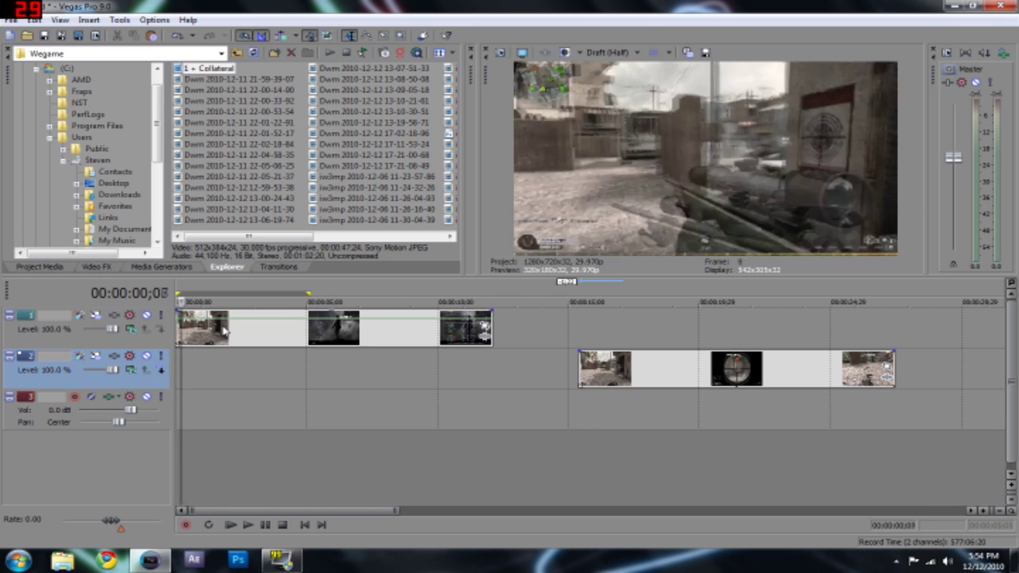
- Add two velocity envelope points near 4 seconds, drop the envelope to 38%, and preview
{"action": "scroll", "coordinate": [225, 330], "scroll_direction": "up", "scroll_amount": 10}
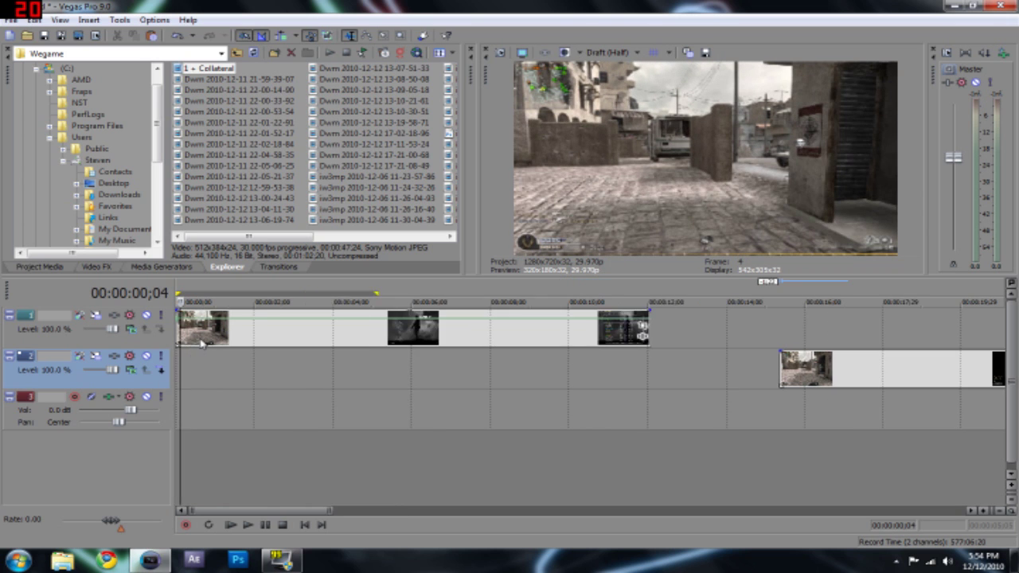
{"action": "right_click", "coordinate": [347, 324]}
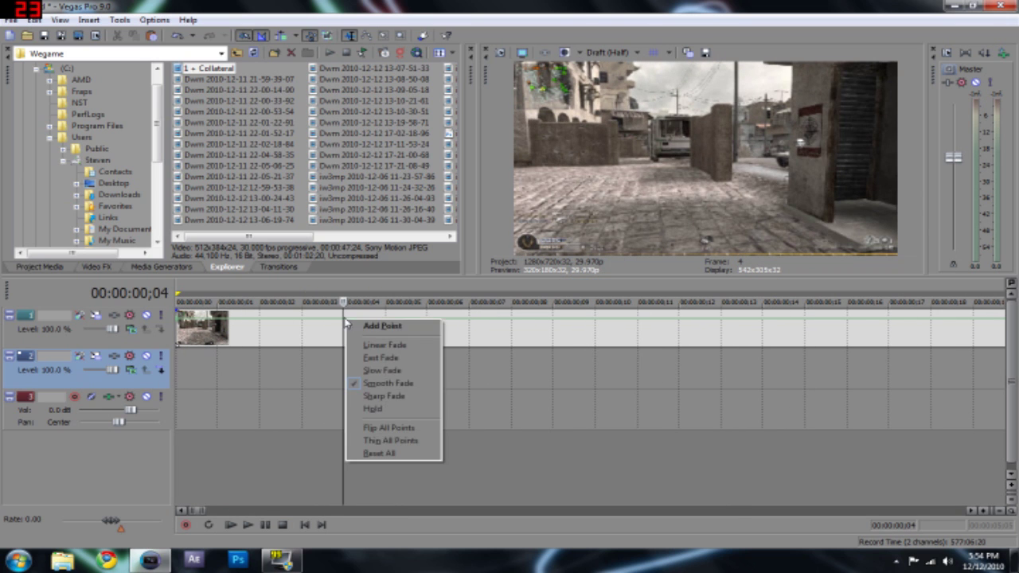
{"action": "left_click", "coordinate": [375, 324]}
{"action": "right_click", "coordinate": [370, 322]}
{"action": "left_click", "coordinate": [375, 324]}
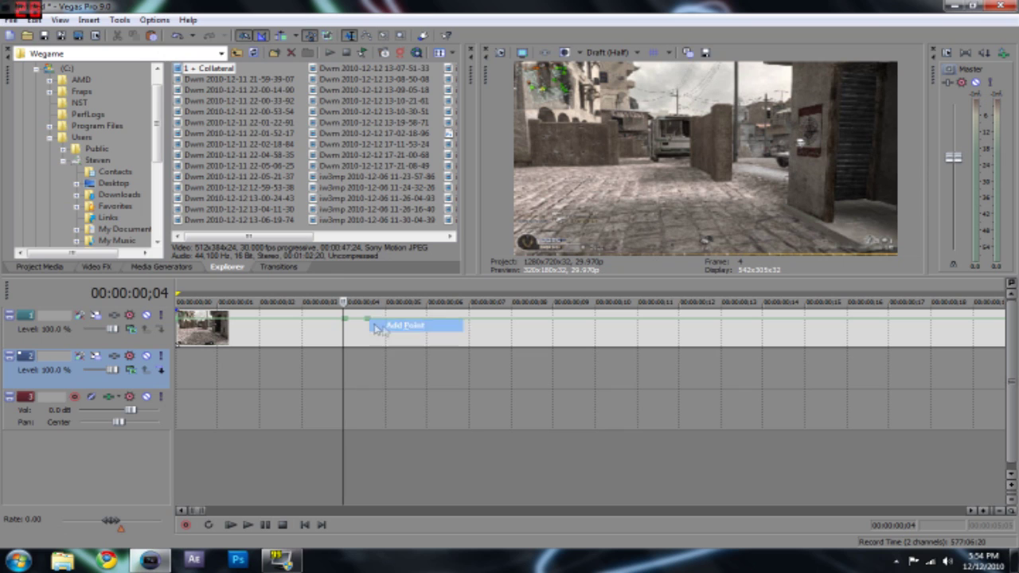
{"action": "left_click_drag", "start_coordinate": [369, 324], "coordinate": [367, 335]}
{"action": "left_click", "coordinate": [248, 524]}
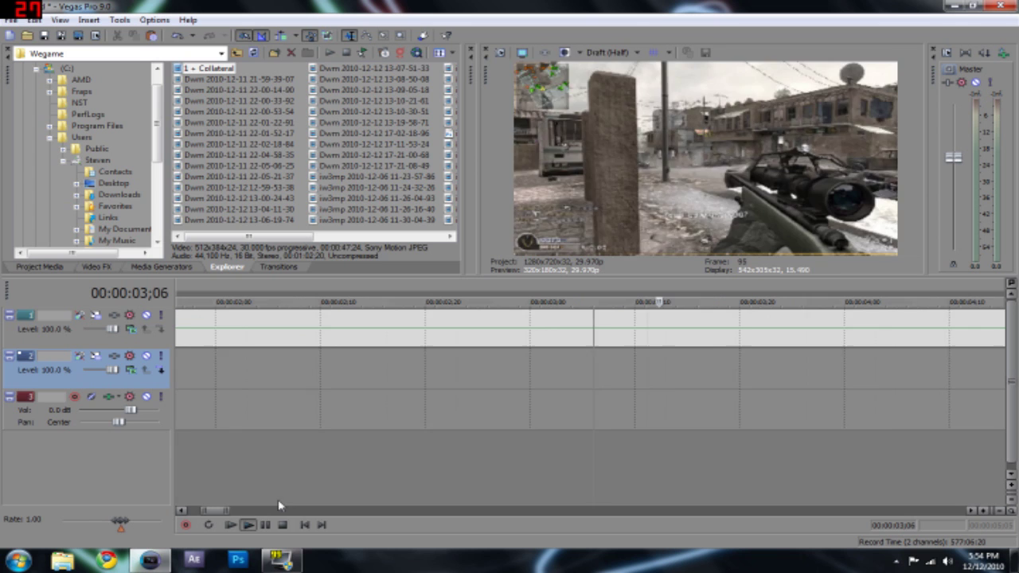
{"action": "left_click", "coordinate": [253, 526]}
- Add two more envelope points and raise the velocity after 4 seconds to 224%
{"action": "scroll", "coordinate": [644, 419], "scroll_direction": "down", "scroll_amount": 5}
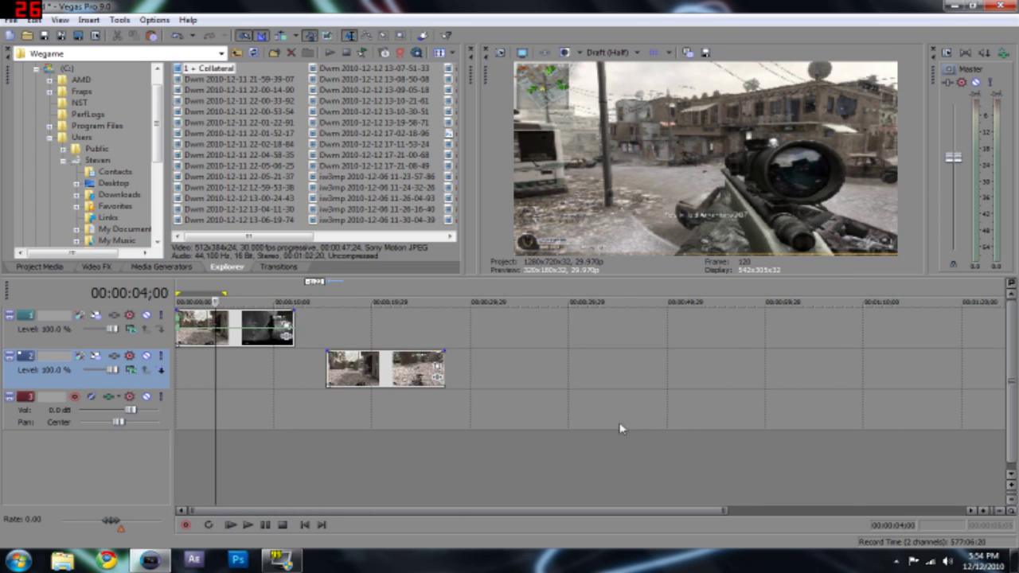
{"action": "scroll", "coordinate": [439, 359], "scroll_direction": "up", "scroll_amount": 2}
{"action": "right_click", "coordinate": [488, 343]}
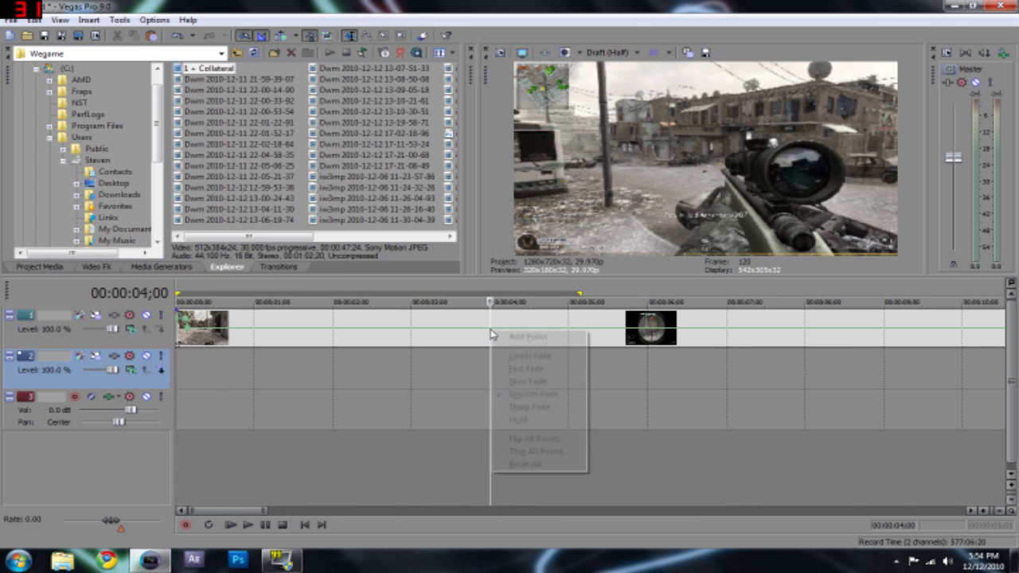
{"action": "left_click", "coordinate": [505, 336]}
{"action": "right_click", "coordinate": [504, 329]}
{"action": "left_click", "coordinate": [530, 337]}
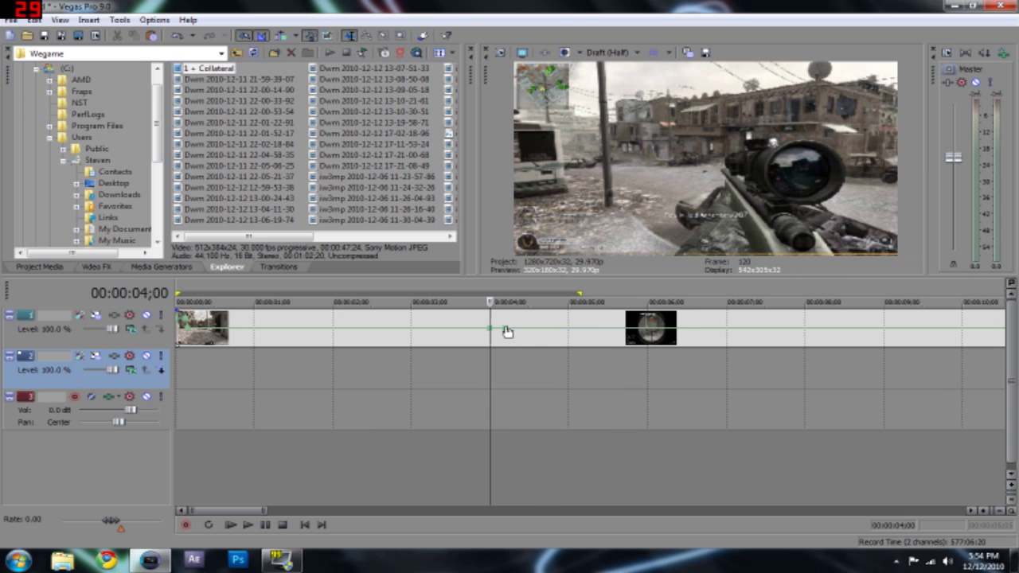
{"action": "left_click_drag", "start_coordinate": [504, 332], "coordinate": [495, 319]}
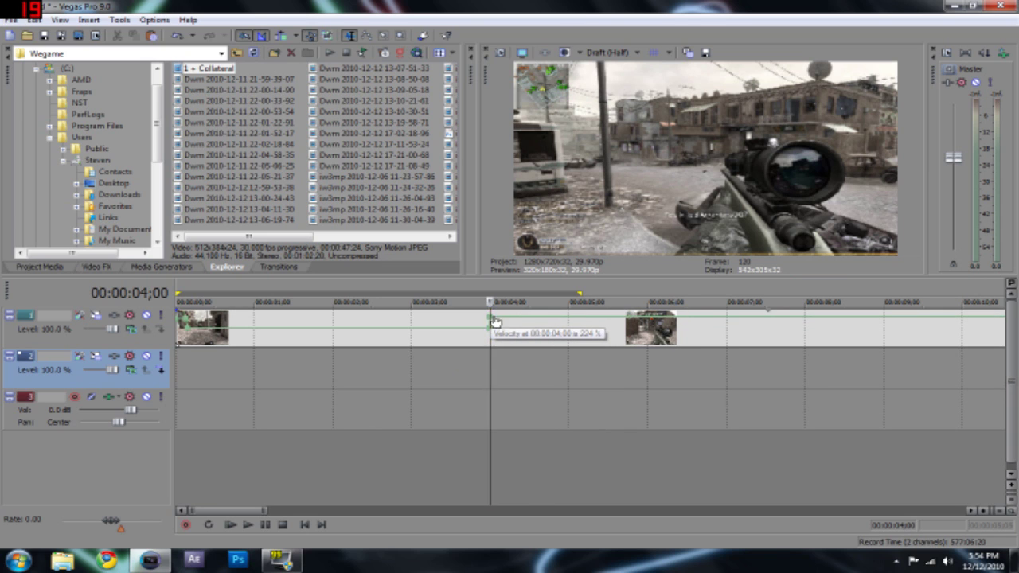
- Preview the 224% speed-up, then flatten the velocity envelope back to one level
{"action": "scroll", "coordinate": [391, 386], "scroll_direction": "down", "scroll_amount": 2}
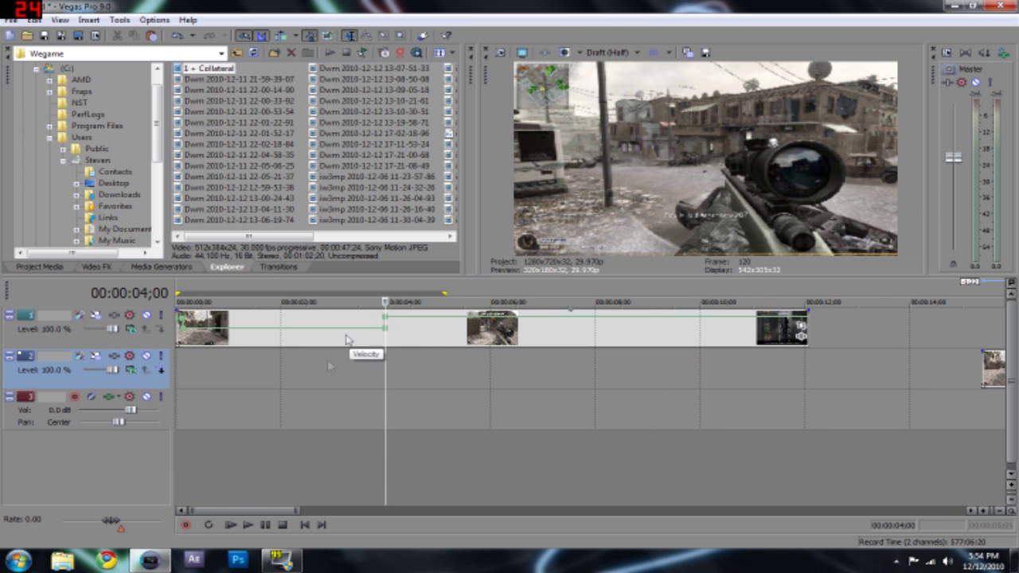
{"action": "left_click", "coordinate": [231, 525]}
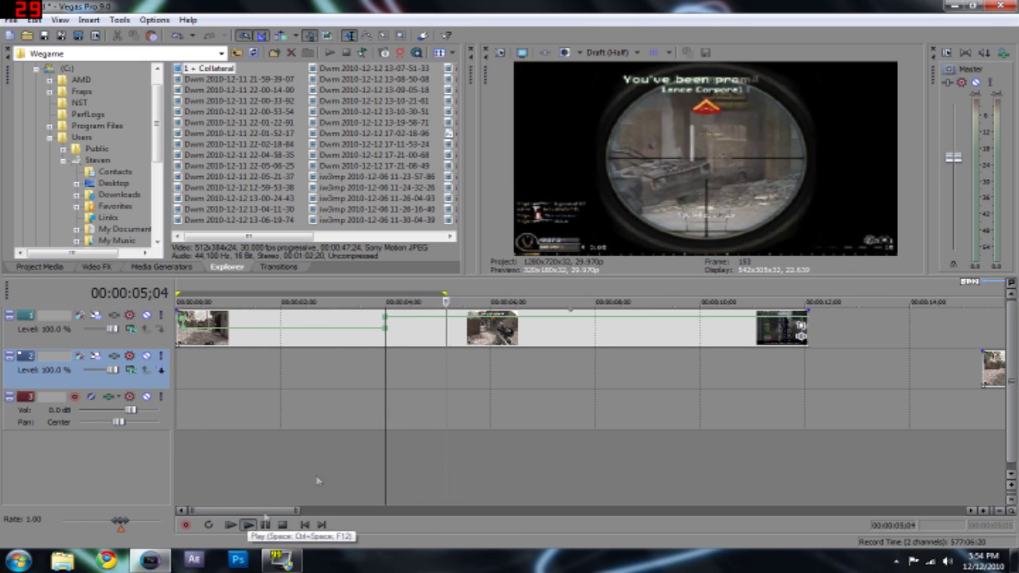
{"action": "left_click", "coordinate": [265, 525]}
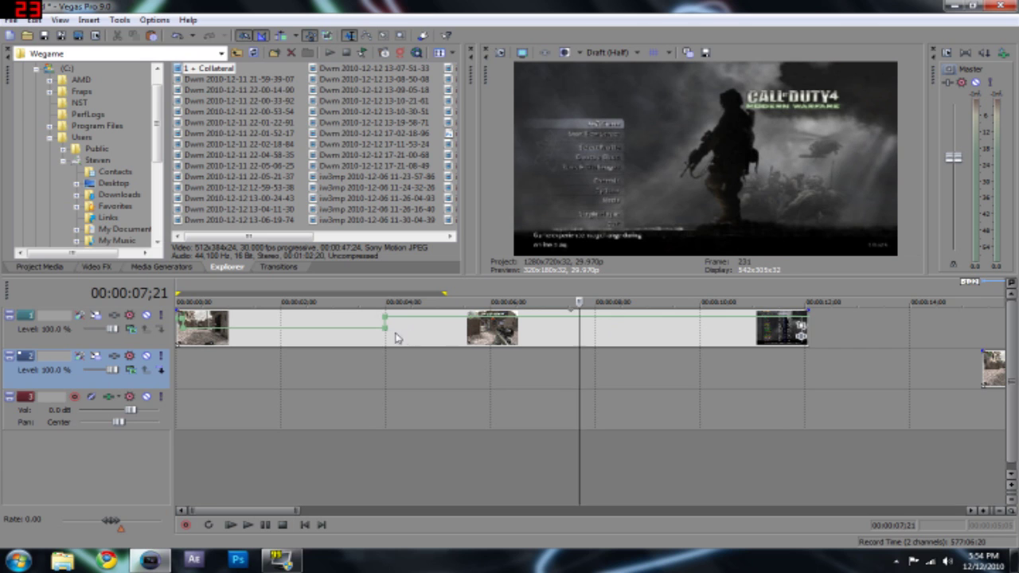
{"action": "mouse_move", "coordinate": [416, 341]}
{"action": "left_click_drag", "start_coordinate": [448, 354], "coordinate": [505, 380]}
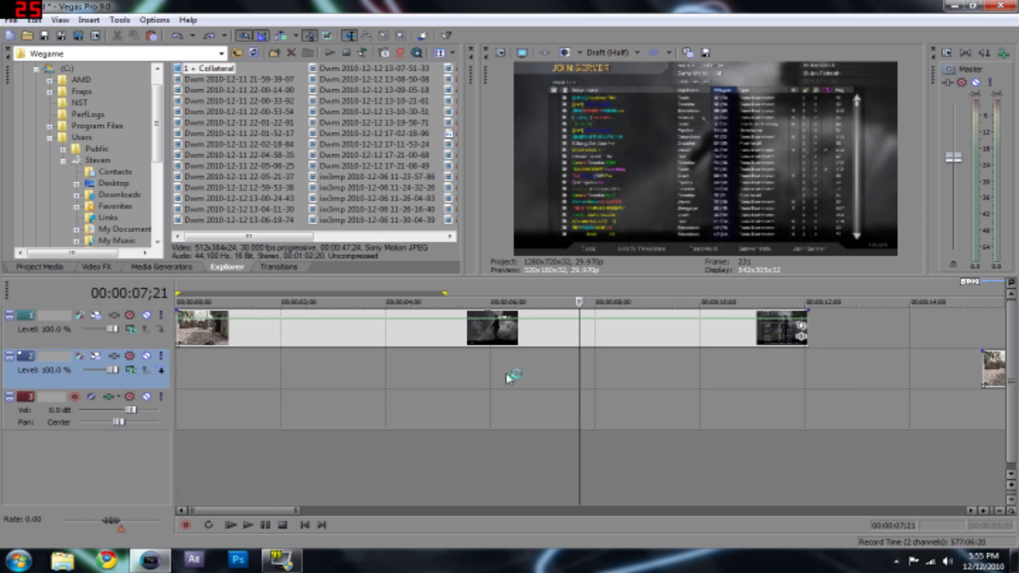
- Select the track 1 clip, zoom out over the whole edit, and park the playhead at 15;11
{"action": "key", "text": "ctrl+a"}
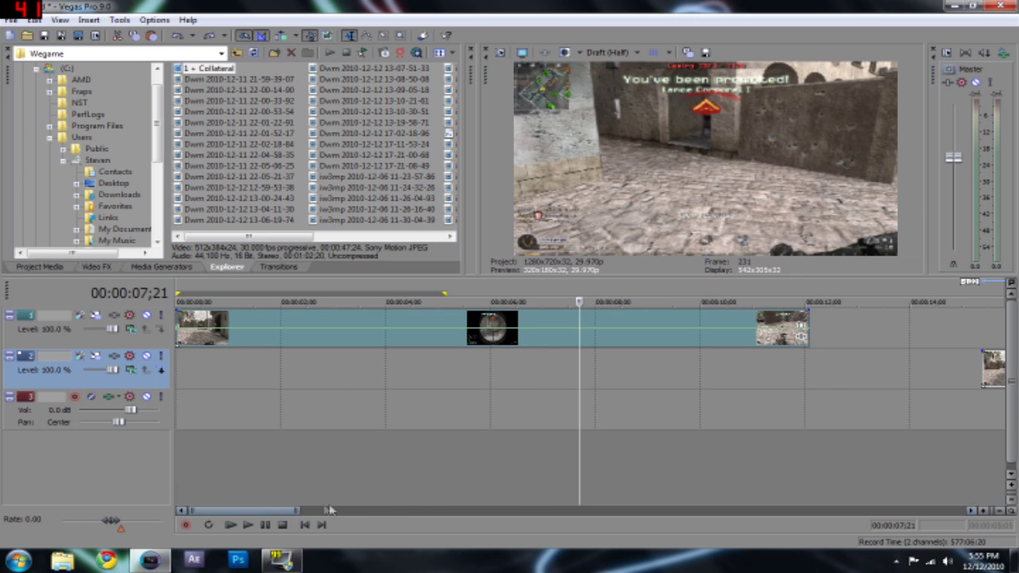
{"action": "scroll", "coordinate": [432, 426], "scroll_direction": "down", "scroll_amount": 5}
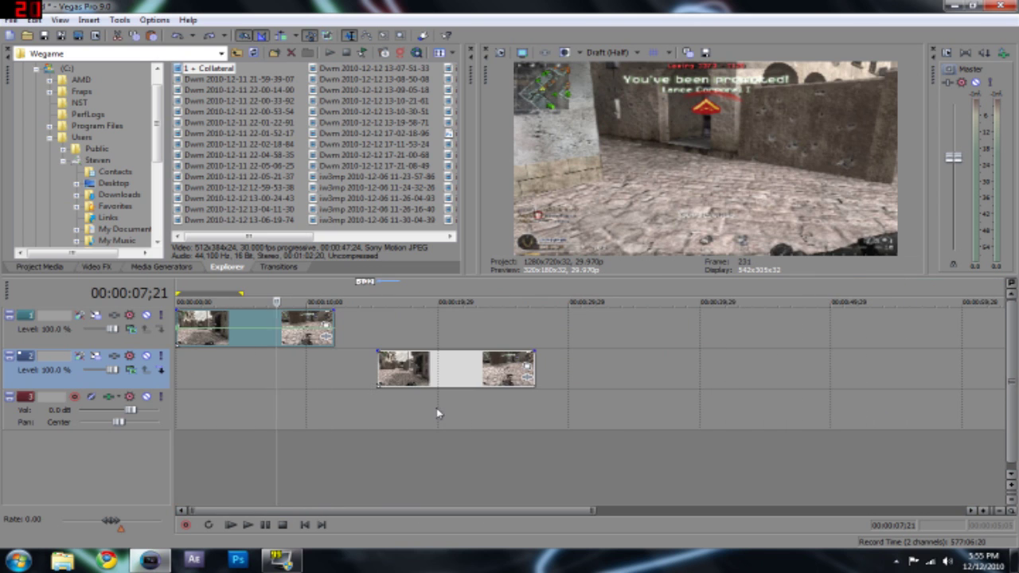
{"action": "left_click", "coordinate": [379, 407]}
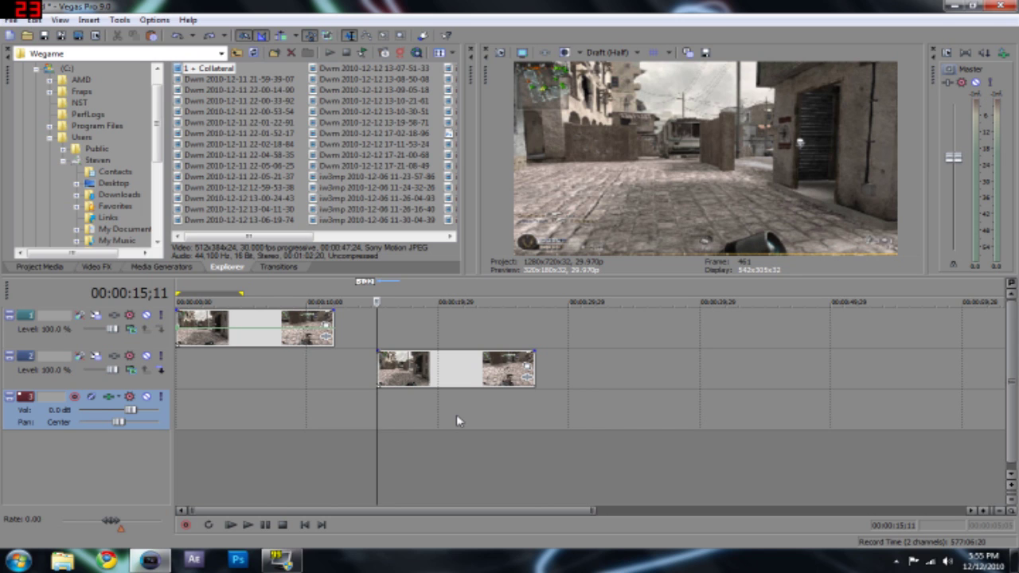
- From 15;11, play forward and back with Enter, J and K to stop on the sniper shot at 19;11
{"action": "left_click", "coordinate": [471, 372]}
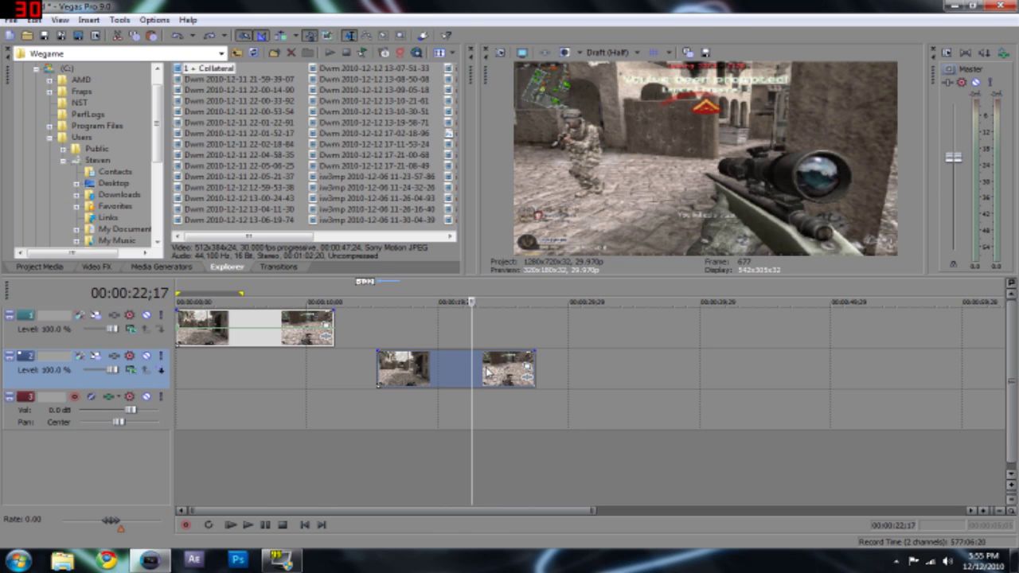
{"action": "left_click", "coordinate": [471, 405]}
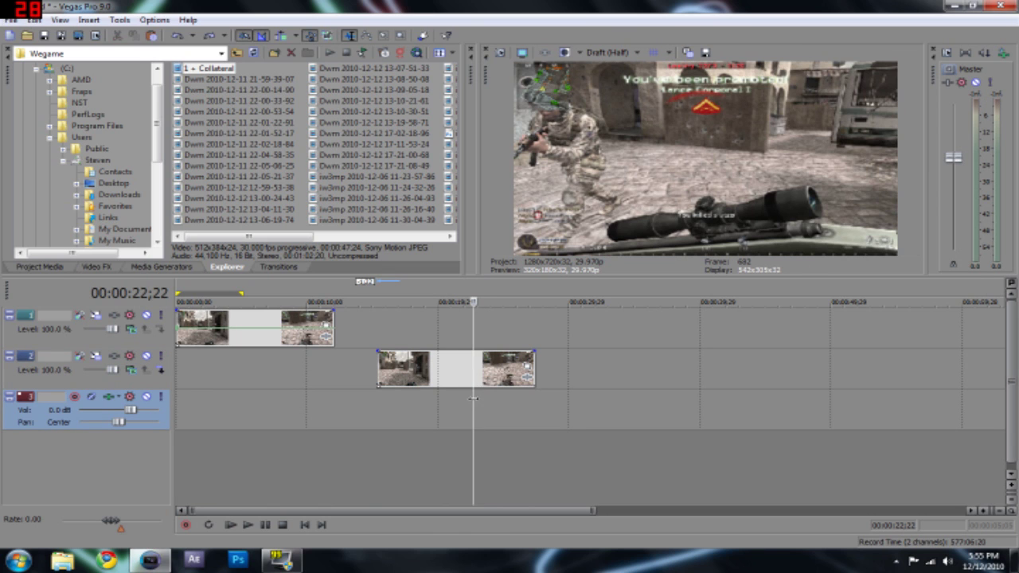
{"action": "left_click", "coordinate": [377, 406]}
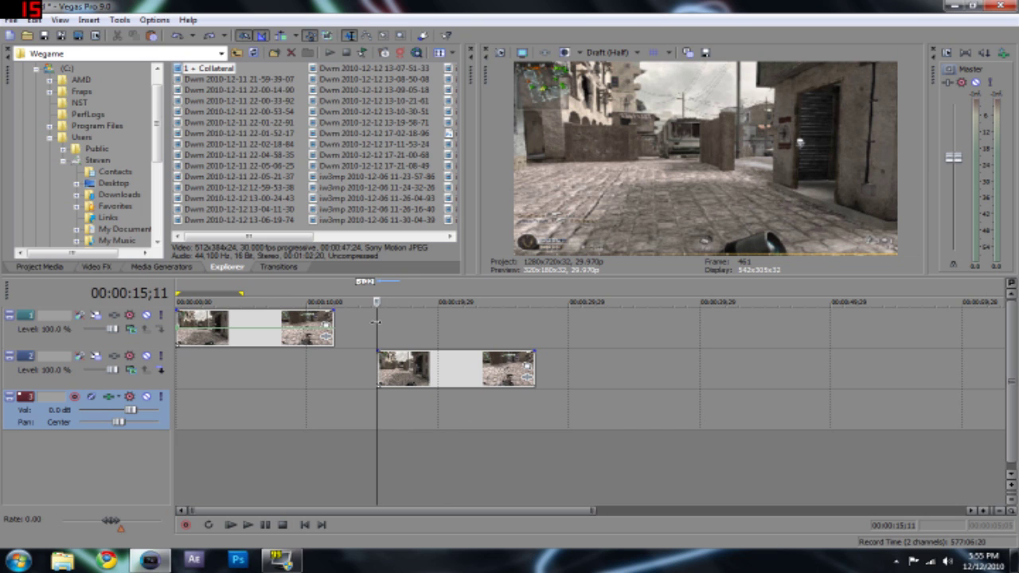
{"action": "key", "text": "Return"}
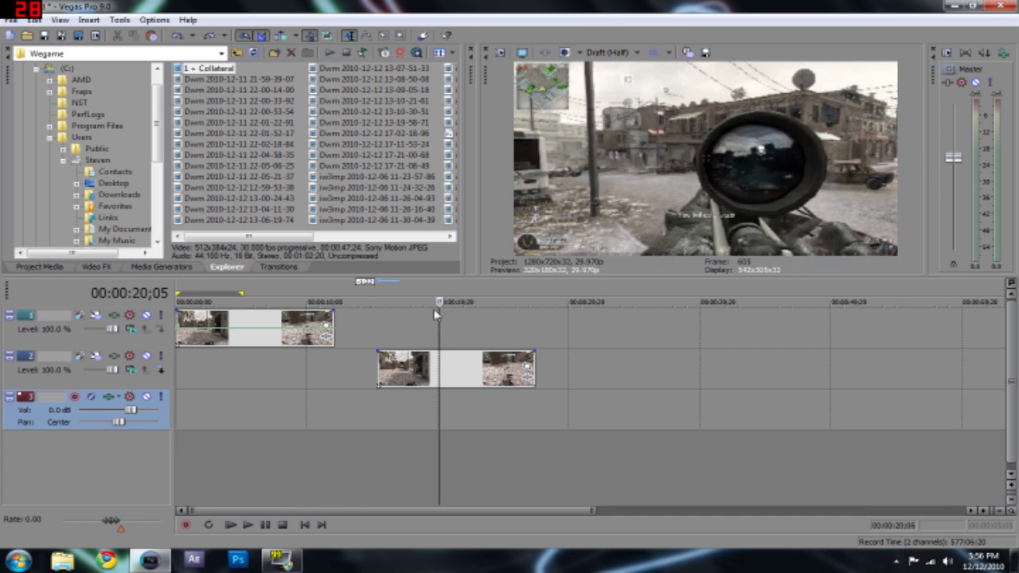
{"action": "key", "text": "j"}
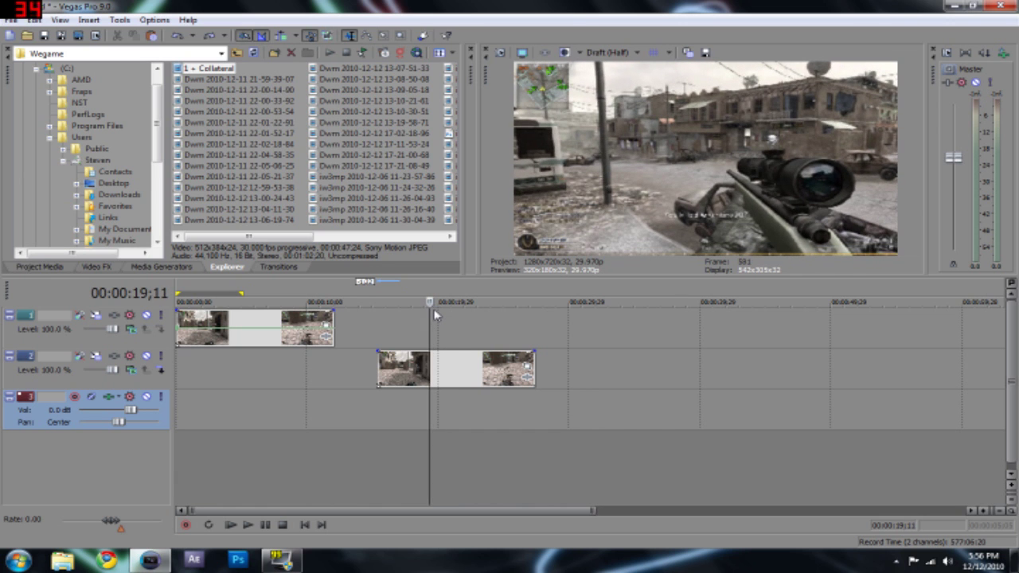
{"action": "key", "text": "k"}
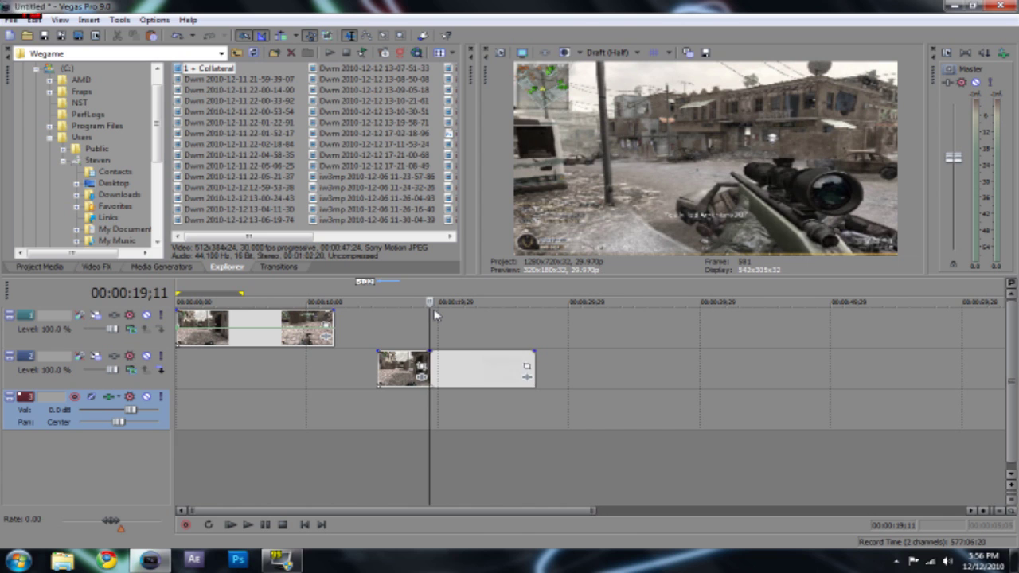
- Play forward from the split, then park the playhead at the 19;11 split point
{"action": "key", "text": "l"}
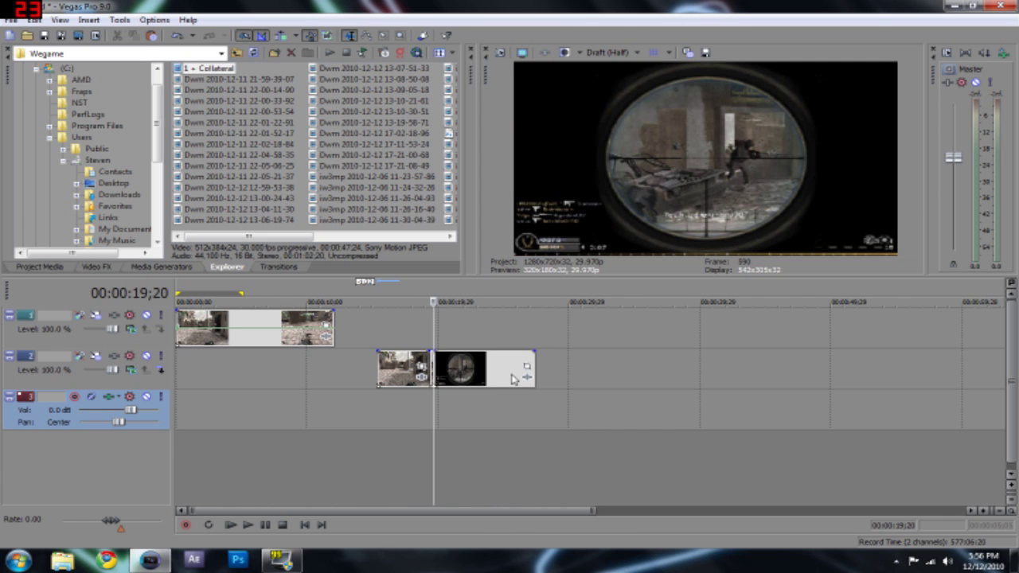
{"action": "left_click", "coordinate": [457, 377]}
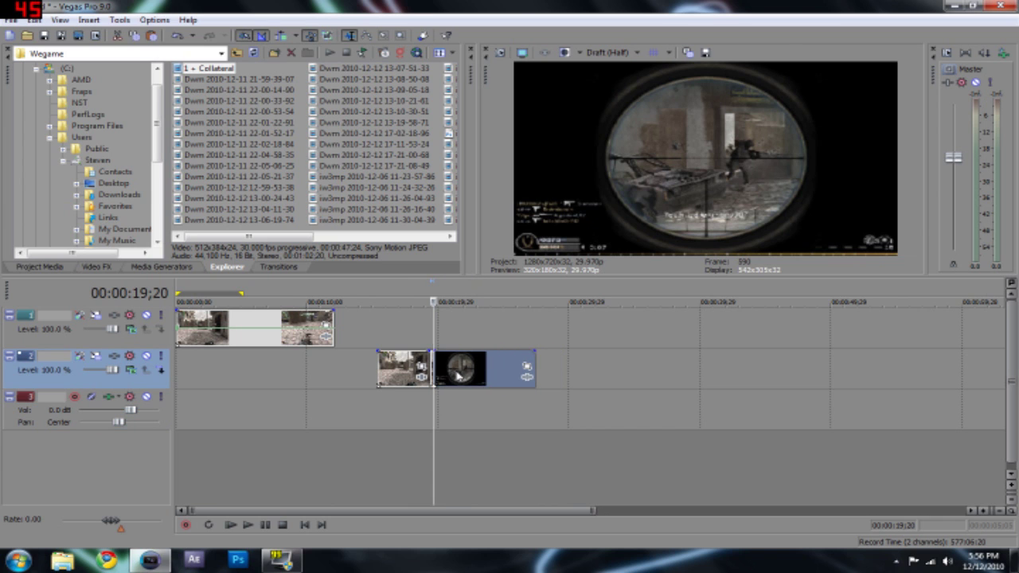
{"action": "left_click", "coordinate": [388, 403]}
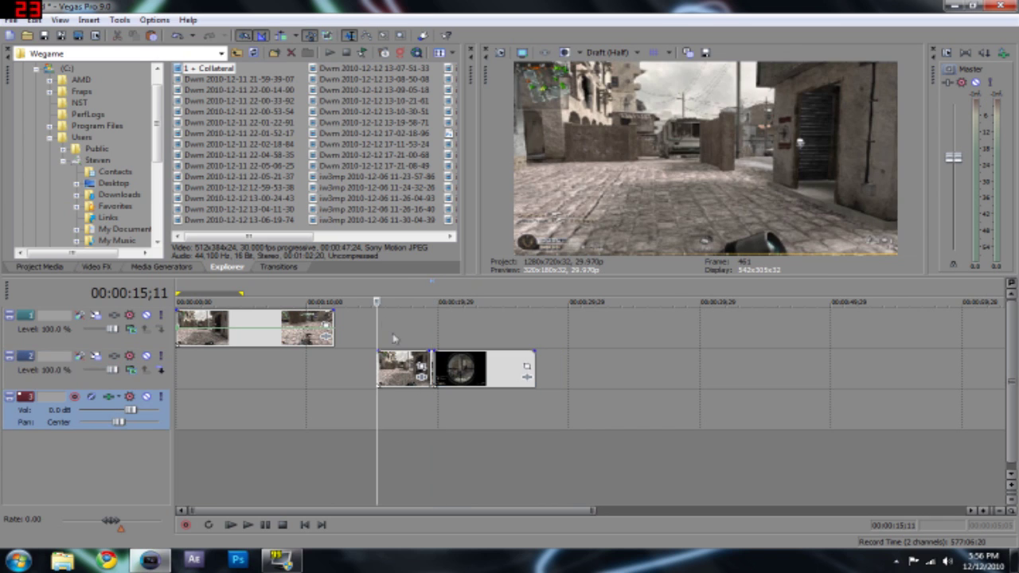
{"action": "left_click", "coordinate": [426, 402]}
{"action": "scroll", "coordinate": [426, 402], "scroll_direction": "up", "scroll_amount": 5}
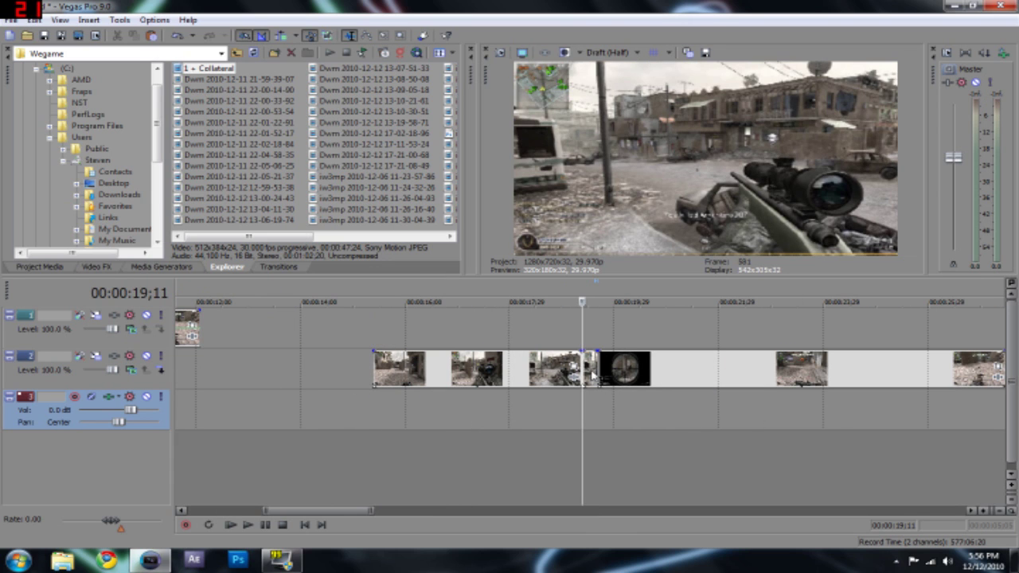
{"action": "scroll", "coordinate": [602, 442], "scroll_direction": "down", "scroll_amount": 4}
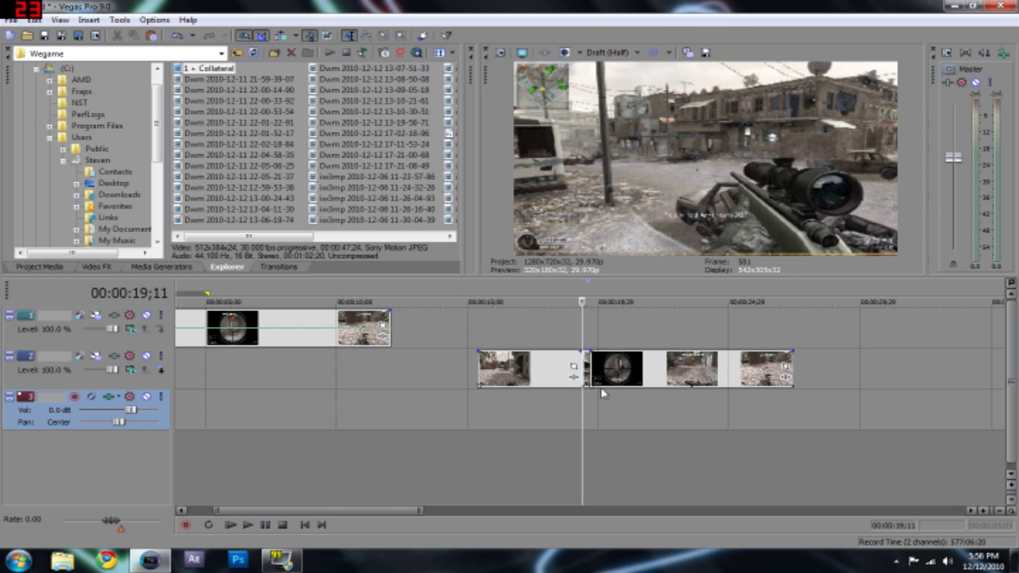
- Shift the second piece about 1.5 seconds later, leaving a gap, and play to check timing
{"action": "left_click_drag", "start_coordinate": [617, 379], "coordinate": [648, 372]}
{"action": "scroll", "coordinate": [621, 415], "scroll_direction": "down", "scroll_amount": 3}
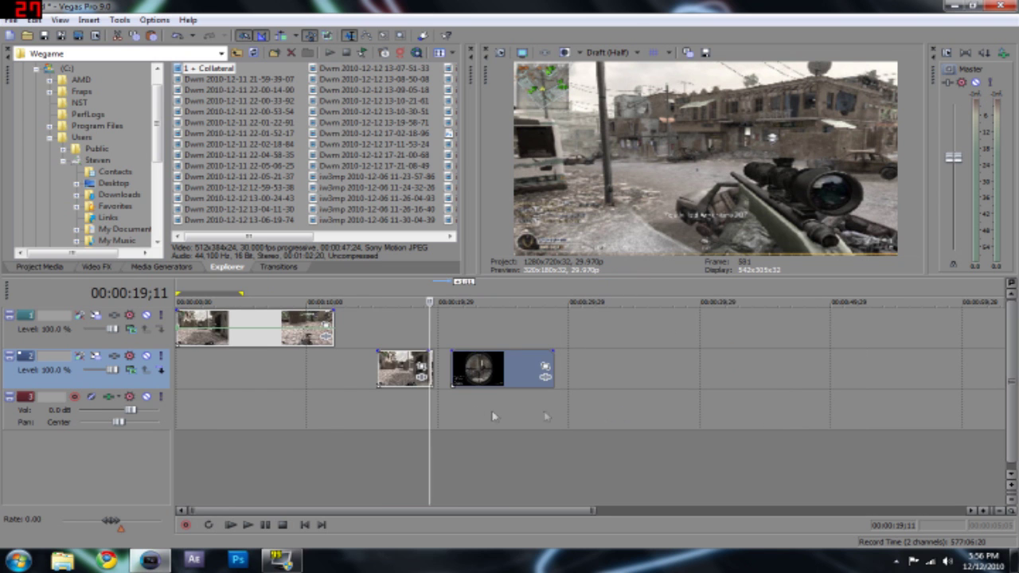
{"action": "left_click", "coordinate": [382, 406]}
{"action": "left_click", "coordinate": [247, 524]}
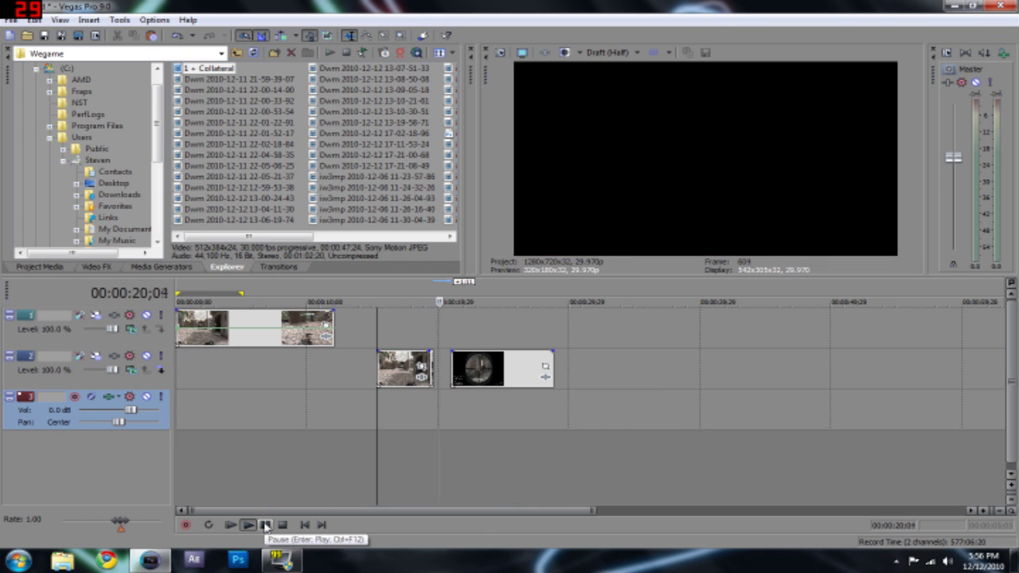
- Pause playback, return to the 15;11 clip start, and extend the track 2 piece's end
{"action": "left_click", "coordinate": [265, 526]}
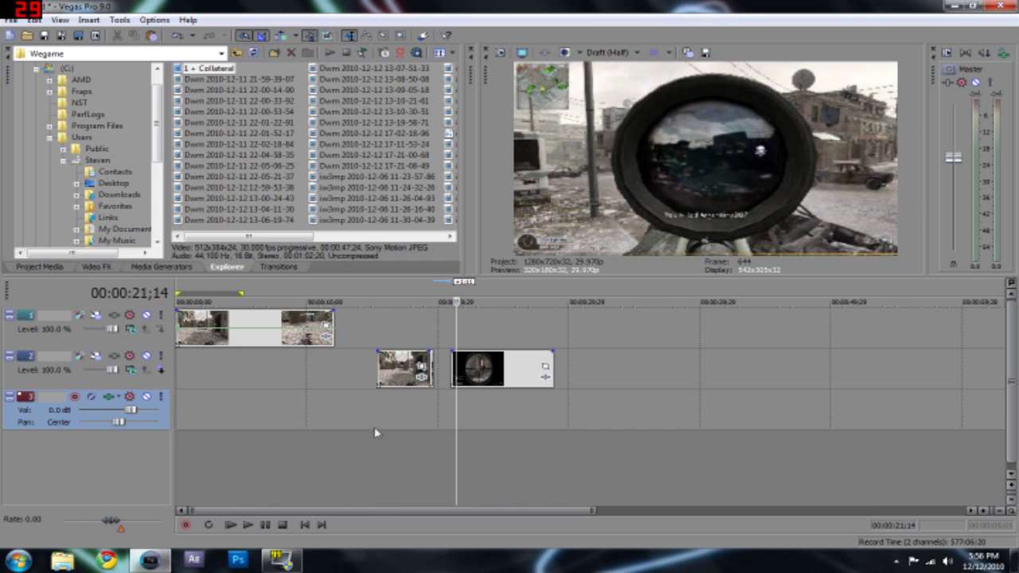
{"action": "left_click", "coordinate": [378, 413]}
{"action": "scroll", "coordinate": [379, 413], "scroll_direction": "up", "scroll_amount": 6}
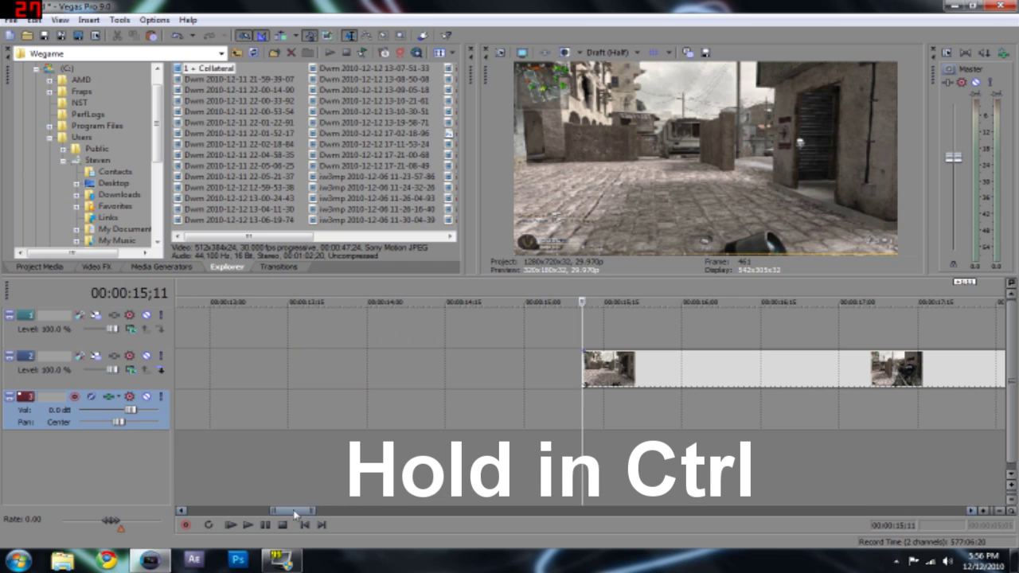
{"action": "left_click_drag", "start_coordinate": [295, 515], "coordinate": [324, 518]}
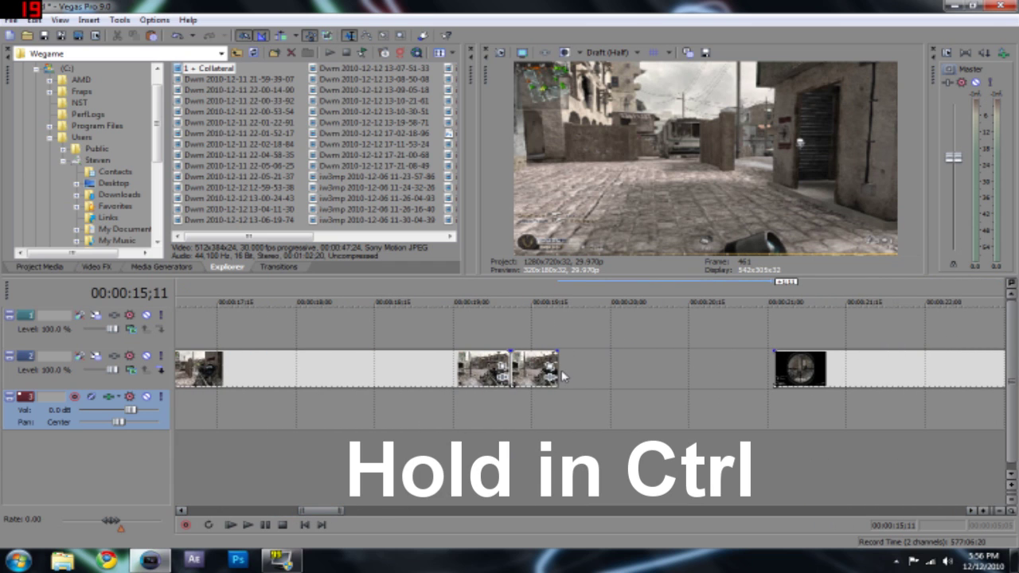
{"action": "left_click_drag", "start_coordinate": [557, 370], "coordinate": [720, 374]}
{"action": "scroll", "coordinate": [667, 453], "scroll_direction": "down", "scroll_amount": 5}
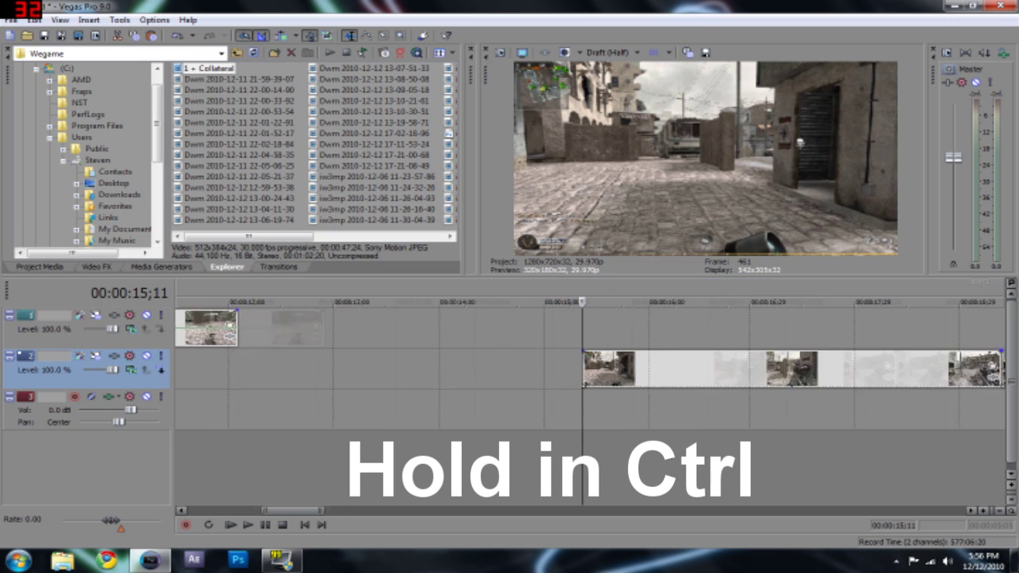
{"action": "left_click_drag", "start_coordinate": [326, 509], "coordinate": [365, 510]}
- Preview the edit from 15;11, then set the playhead to 19;11, 20;01 and 19;02
{"action": "left_click", "coordinate": [248, 524]}
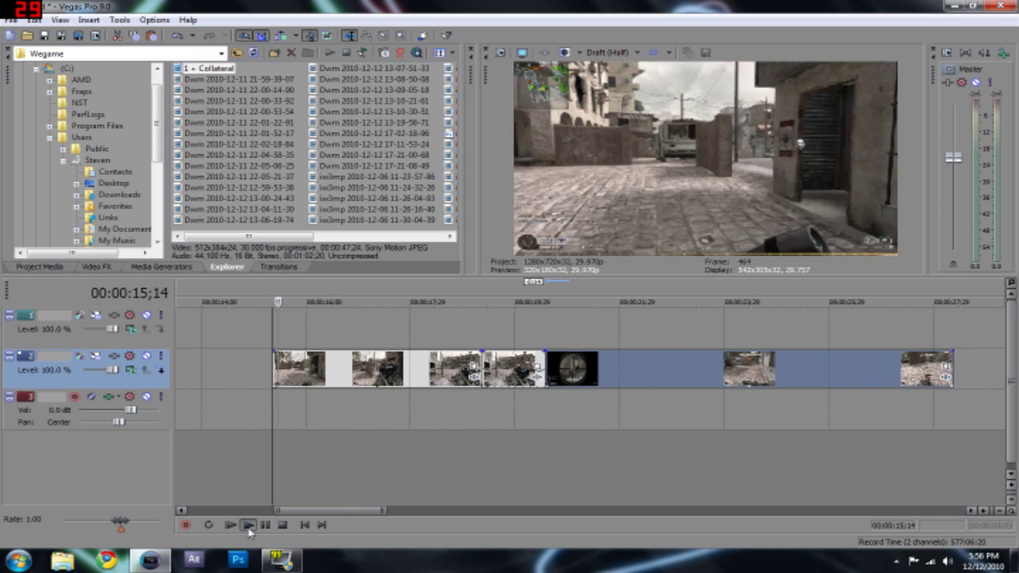
{"action": "mouse_move", "coordinate": [281, 561]}
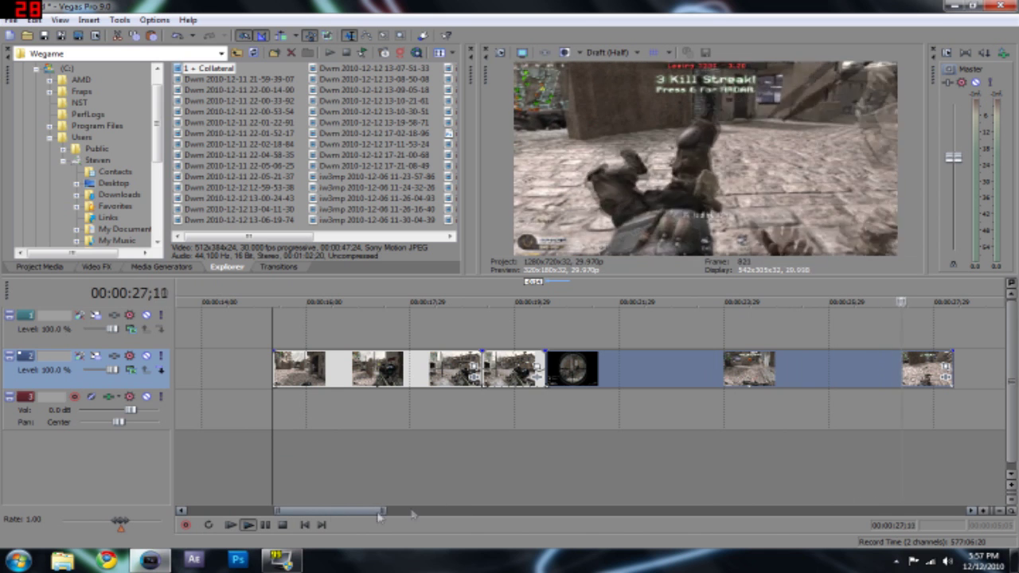
{"action": "key", "text": "Return"}
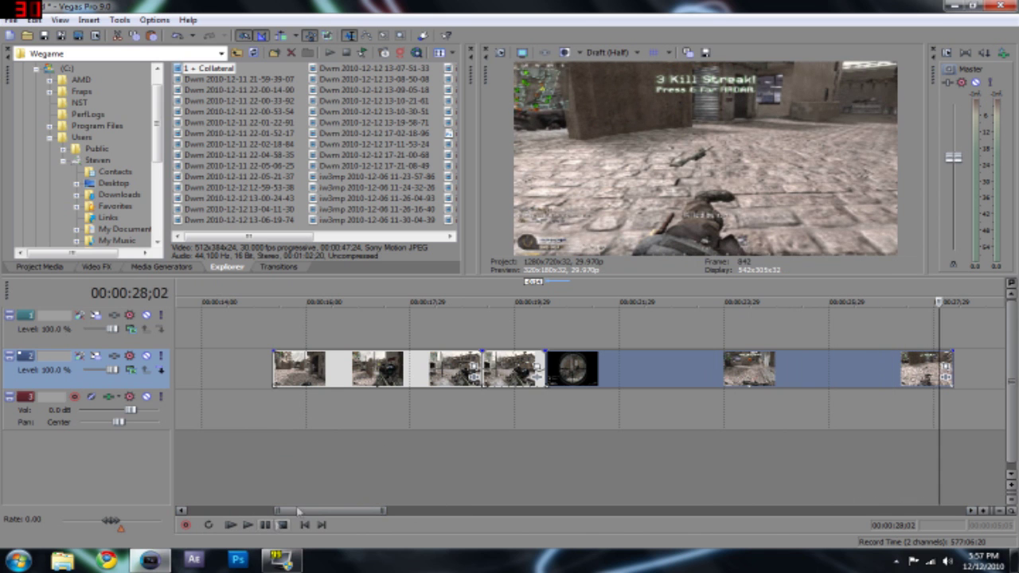
{"action": "left_click", "coordinate": [483, 398]}
{"action": "left_click", "coordinate": [518, 408]}
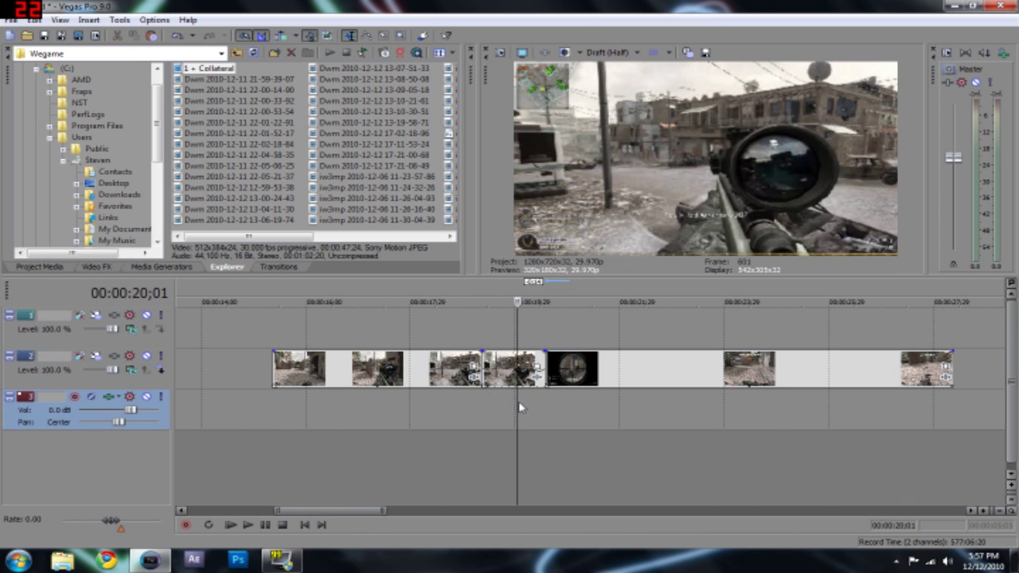
{"action": "left_click", "coordinate": [468, 418]}
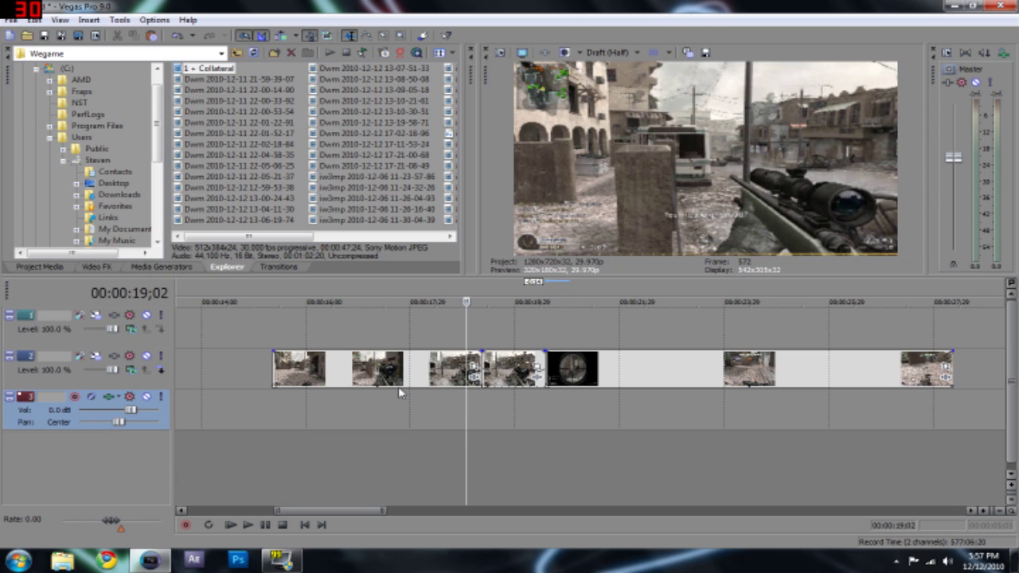
- Undo the splits to restore one continuous gameplay clip, then delete the track 1 clip
{"action": "key", "text": "ctrl+z"}
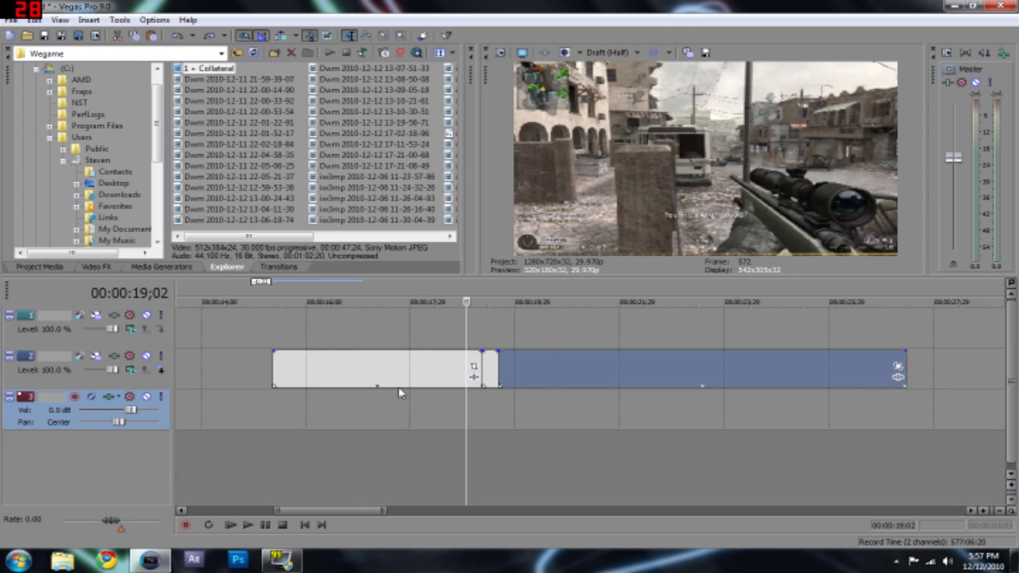
{"action": "left_click", "coordinate": [402, 392]}
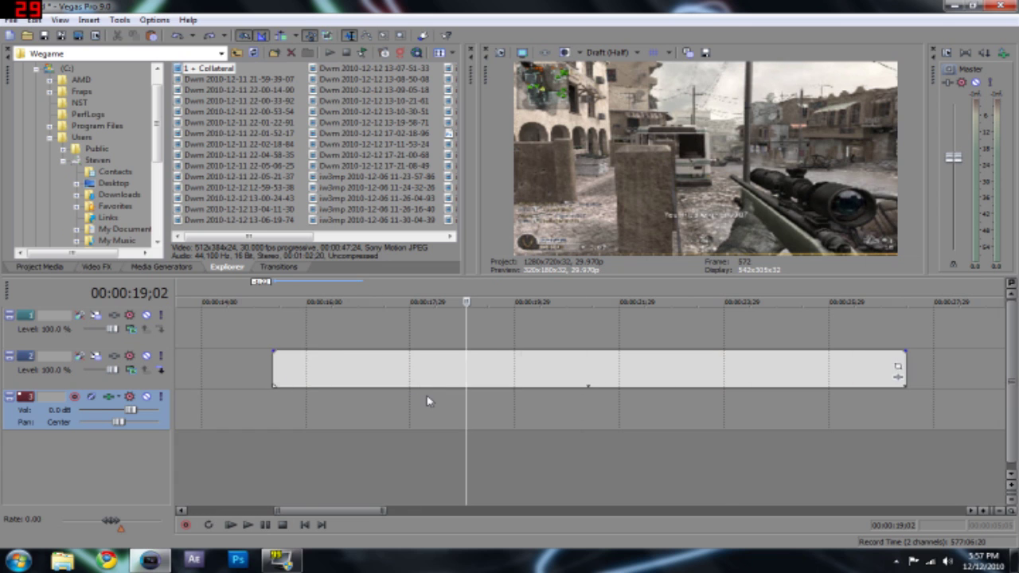
{"action": "scroll", "coordinate": [426, 400], "scroll_direction": "down", "scroll_amount": 5}
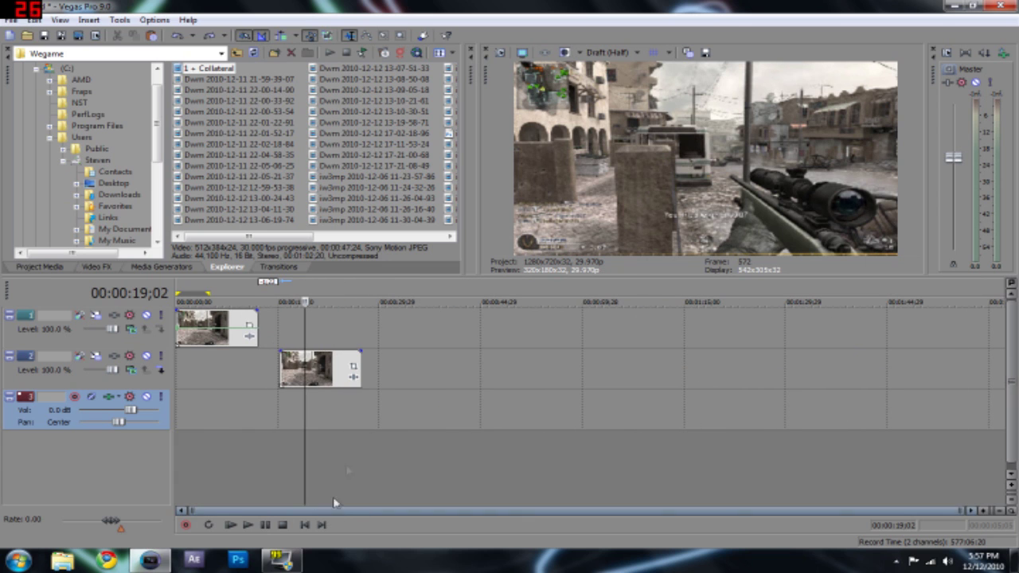
{"action": "left_click", "coordinate": [221, 338]}
{"action": "key", "text": "Delete"}
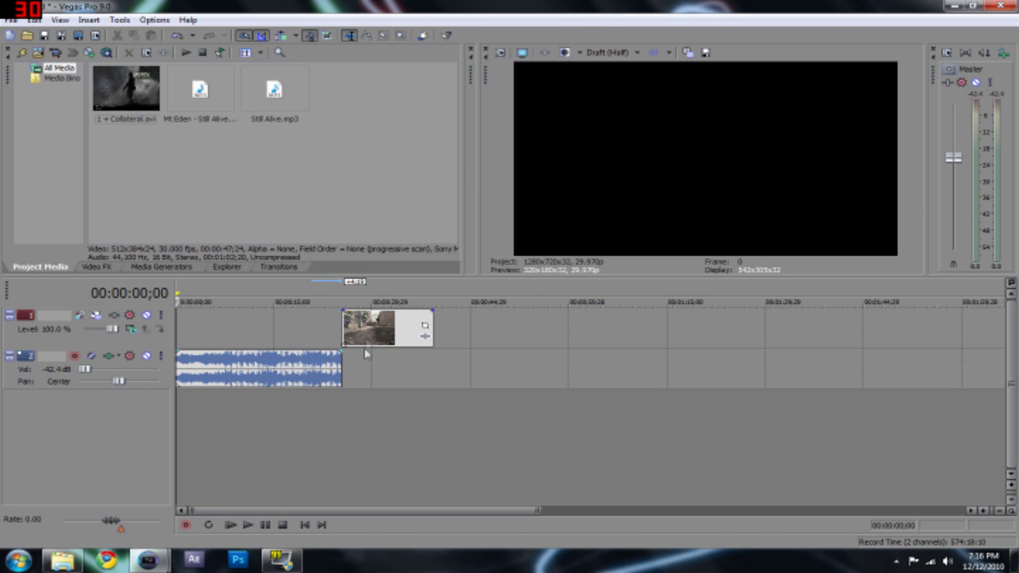
- Slide the gameplay clip earlier so it overlaps the end of the music
{"action": "left_click_drag", "start_coordinate": [376, 336], "coordinate": [291, 341]}
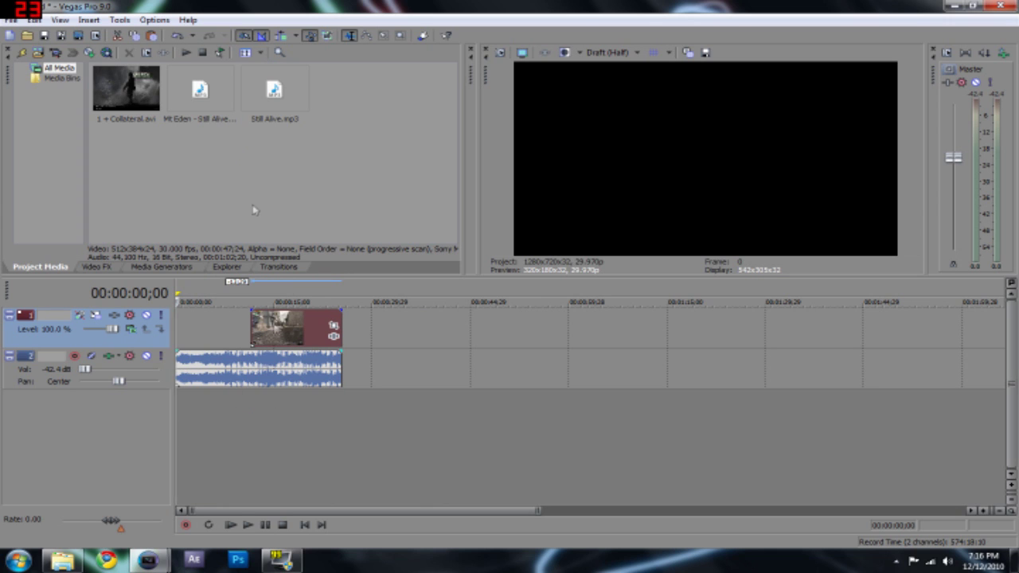
{"action": "left_click", "coordinate": [213, 418]}
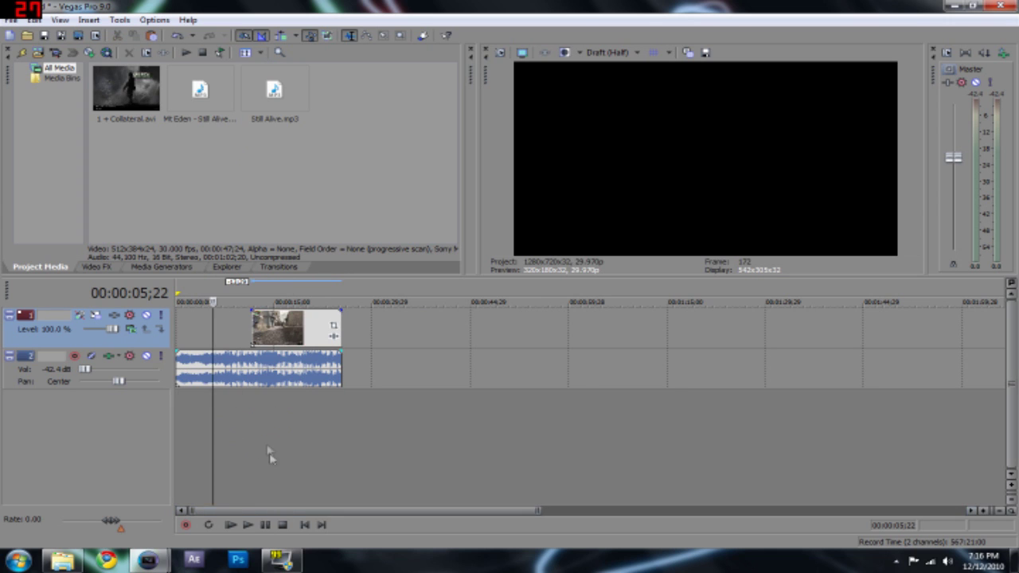
{"action": "scroll", "coordinate": [271, 455], "scroll_direction": "up", "scroll_amount": 3}
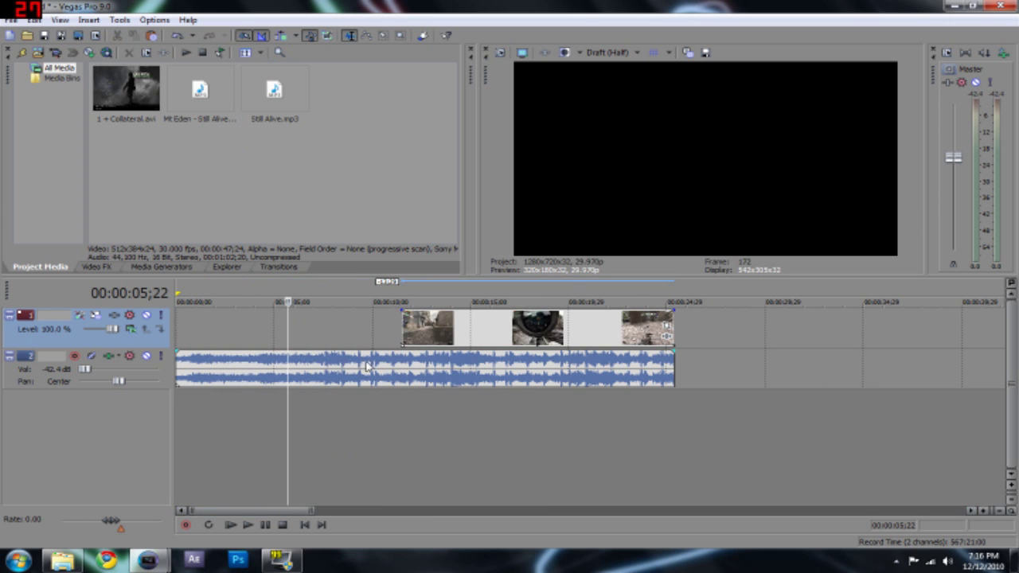
- Play the clip against the music, then replay from about 07;04 to locate the beat
{"action": "left_click", "coordinate": [247, 525]}
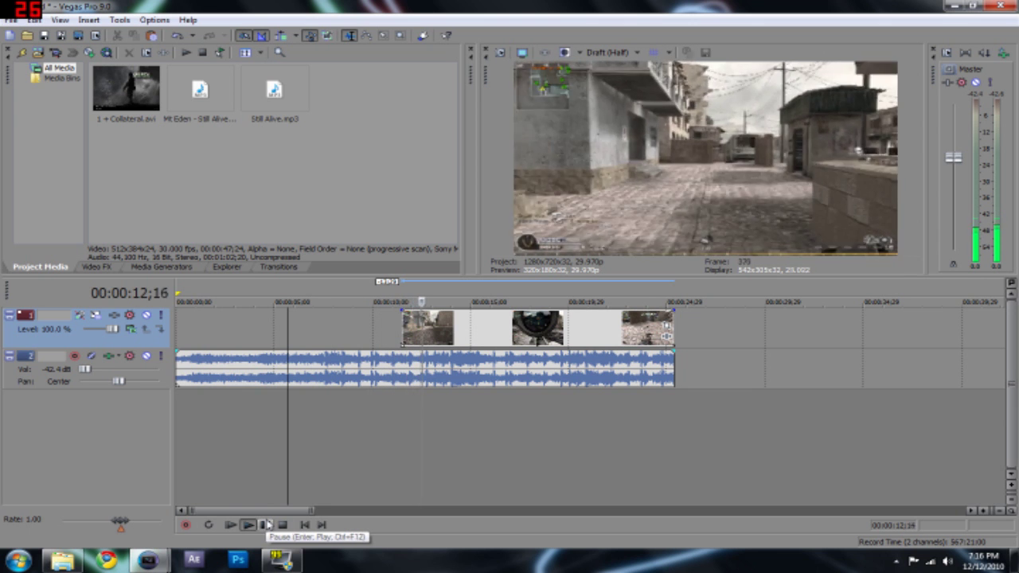
{"action": "left_click", "coordinate": [266, 524]}
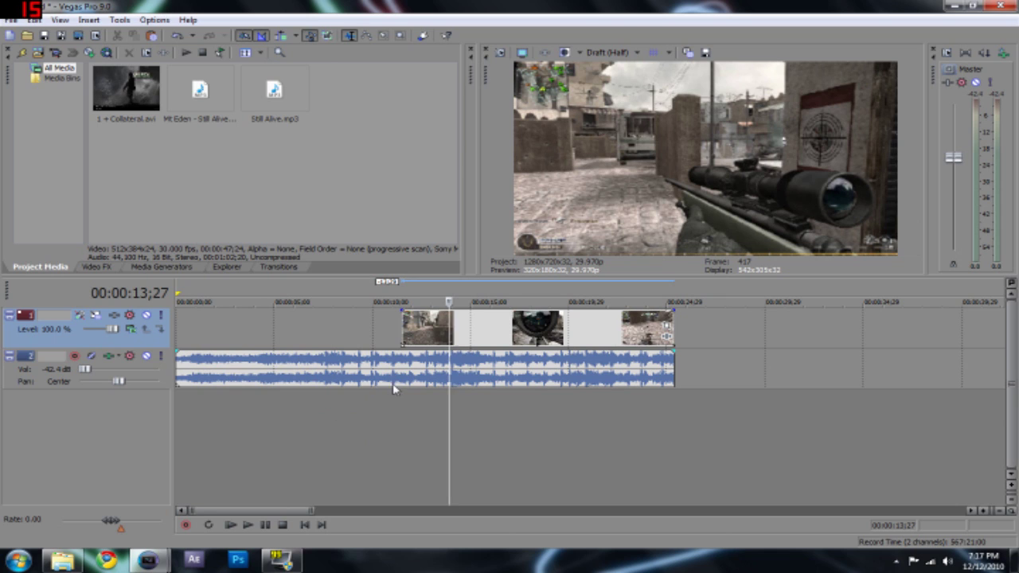
{"action": "left_click", "coordinate": [316, 420]}
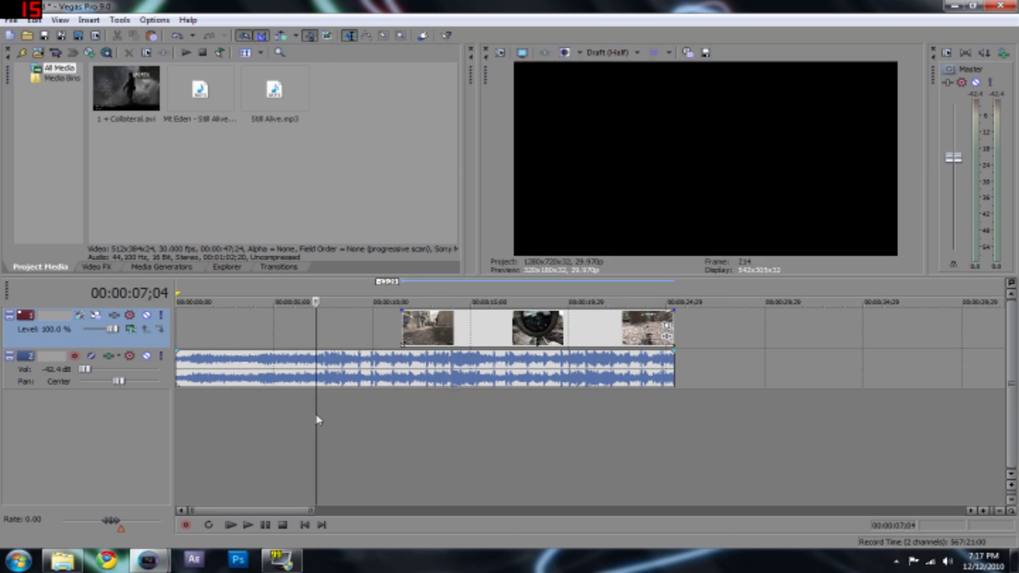
{"action": "left_click", "coordinate": [264, 525]}
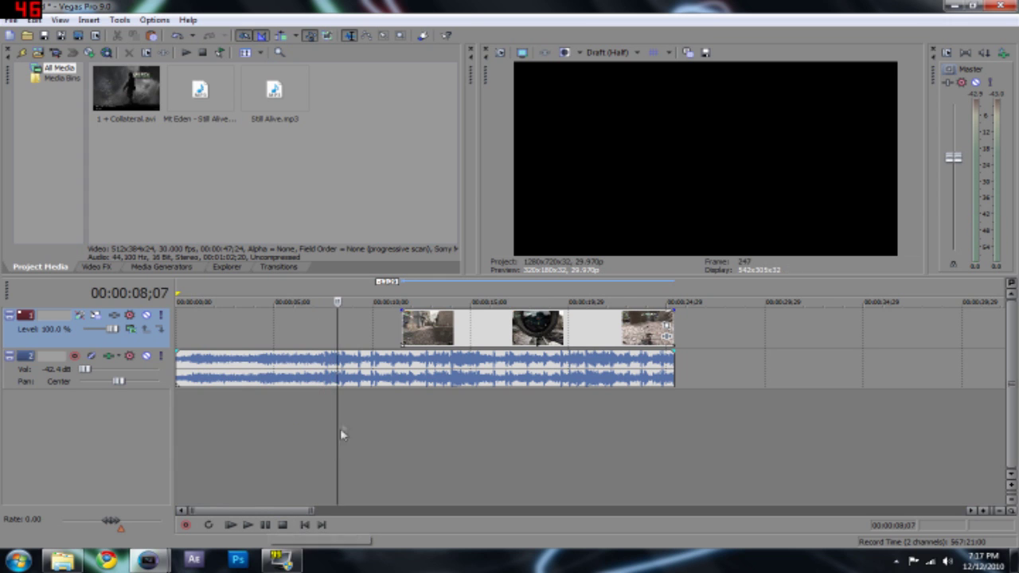
- Put the cursor on the 07;18 beat and slide the gameplay clip left onto it
{"action": "left_click", "coordinate": [326, 397]}
{"action": "scroll", "coordinate": [329, 399], "scroll_direction": "up", "scroll_amount": 2}
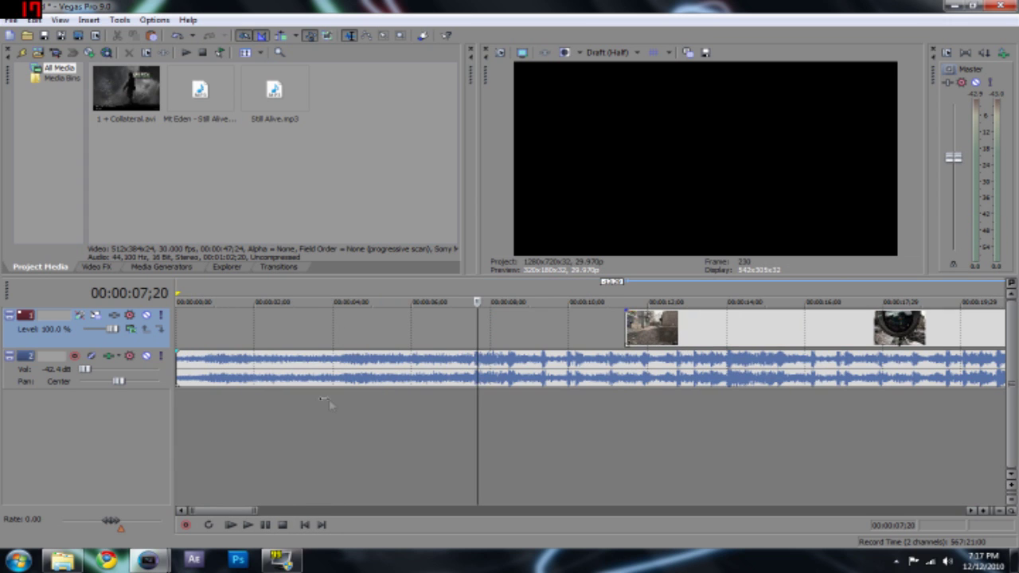
{"action": "key", "text": "Left"}
{"action": "key", "text": "Left"}
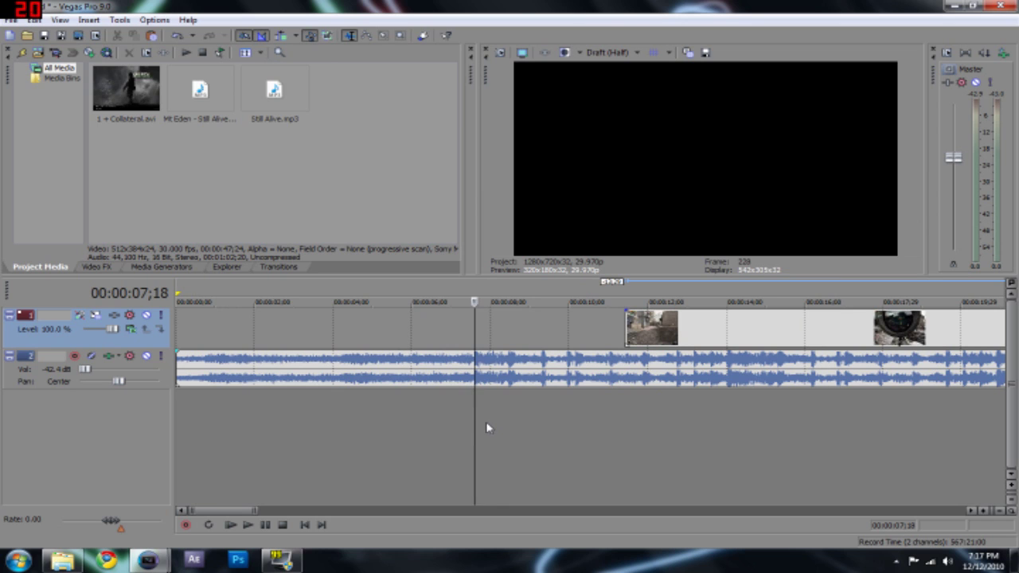
{"action": "scroll", "coordinate": [448, 438], "scroll_direction": "down", "scroll_amount": 2}
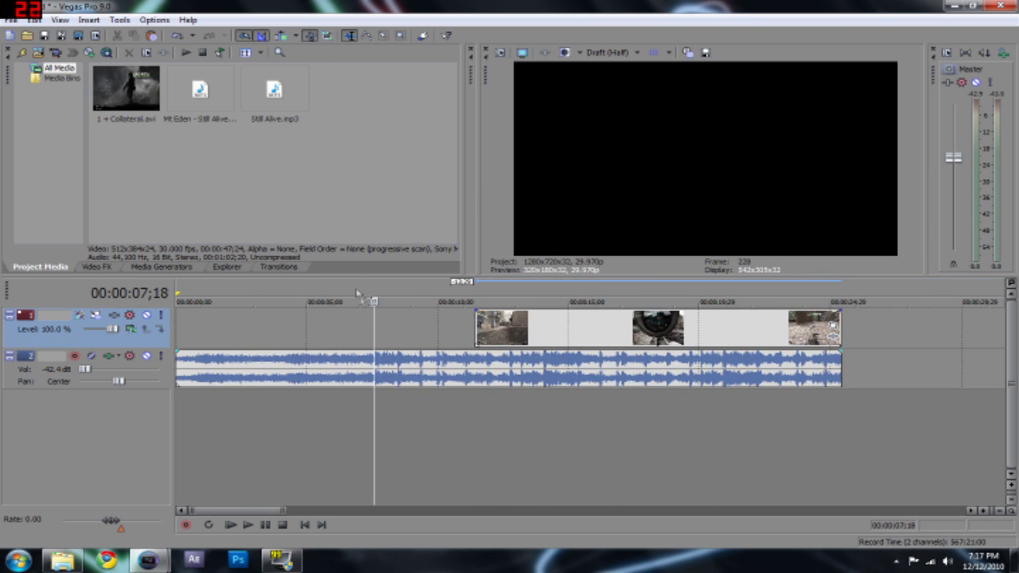
{"action": "left_click", "coordinate": [538, 337]}
{"action": "left_click_drag", "start_coordinate": [552, 337], "coordinate": [451, 342]}
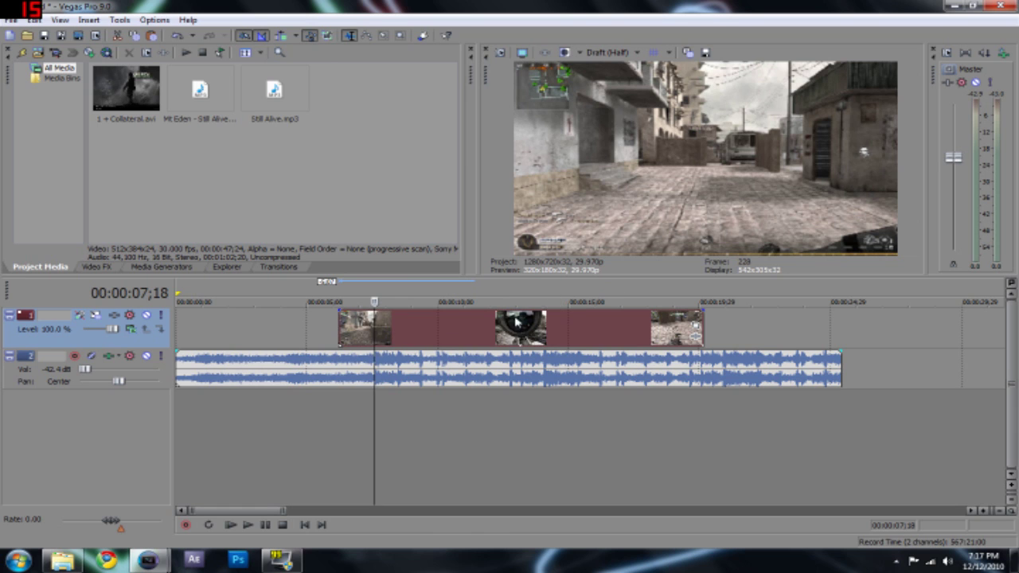
{"action": "key", "text": "Up"}
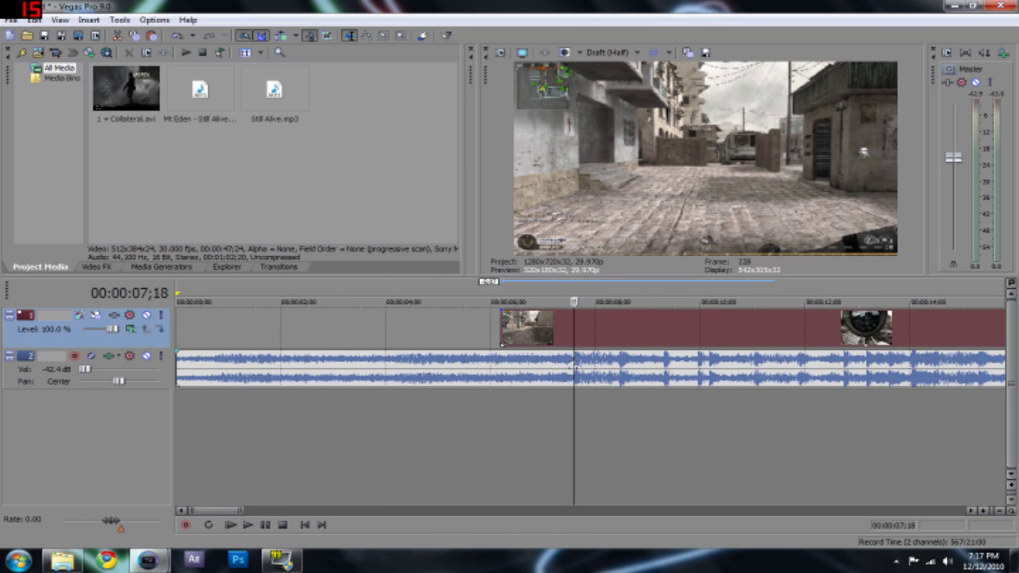
{"action": "left_click_drag", "start_coordinate": [755, 346], "coordinate": [638, 349]}
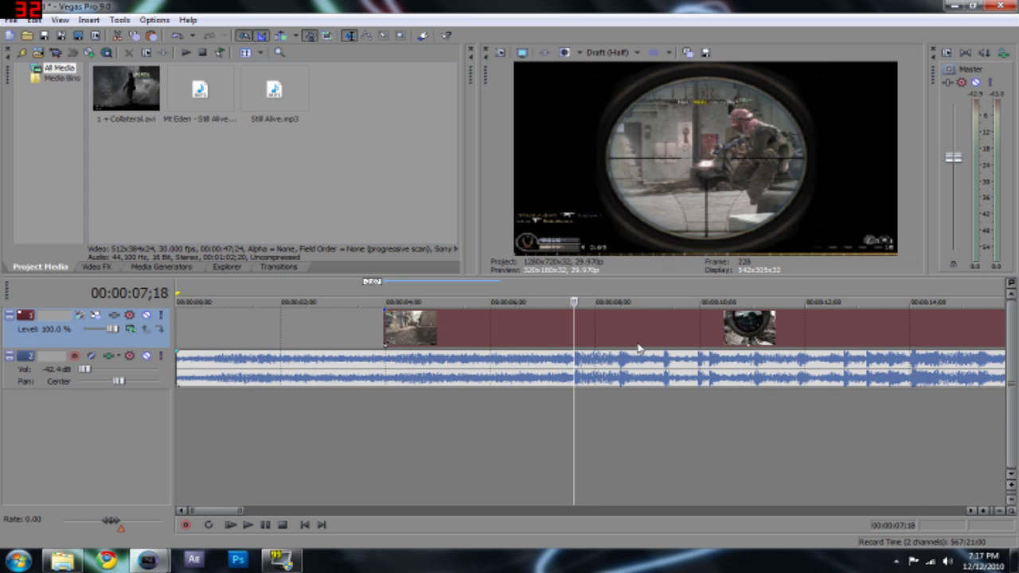
- Preview from about 03;29 to check the shot lands on the beat
{"action": "left_click", "coordinate": [384, 466]}
{"action": "left_click", "coordinate": [247, 525]}
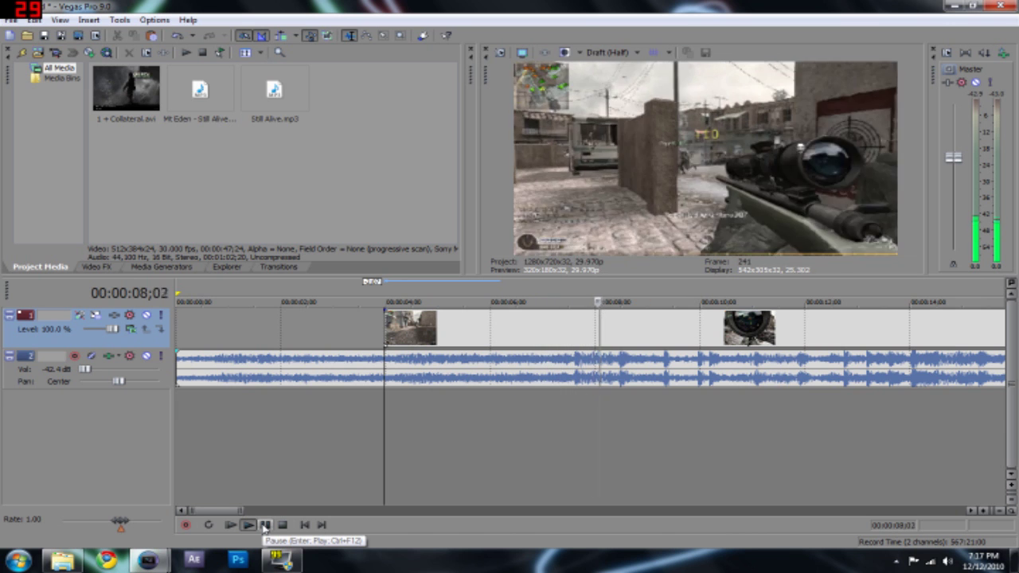
{"action": "left_click", "coordinate": [265, 524]}
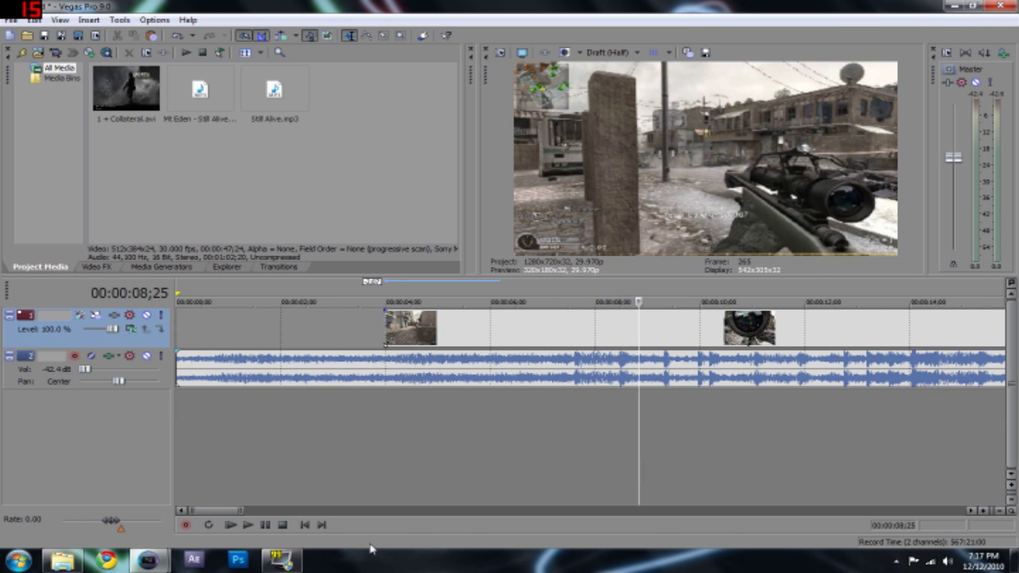
- Find the next gunshot frame near 00:00:10;04 by playing and stepping frames
{"action": "left_click", "coordinate": [641, 343]}
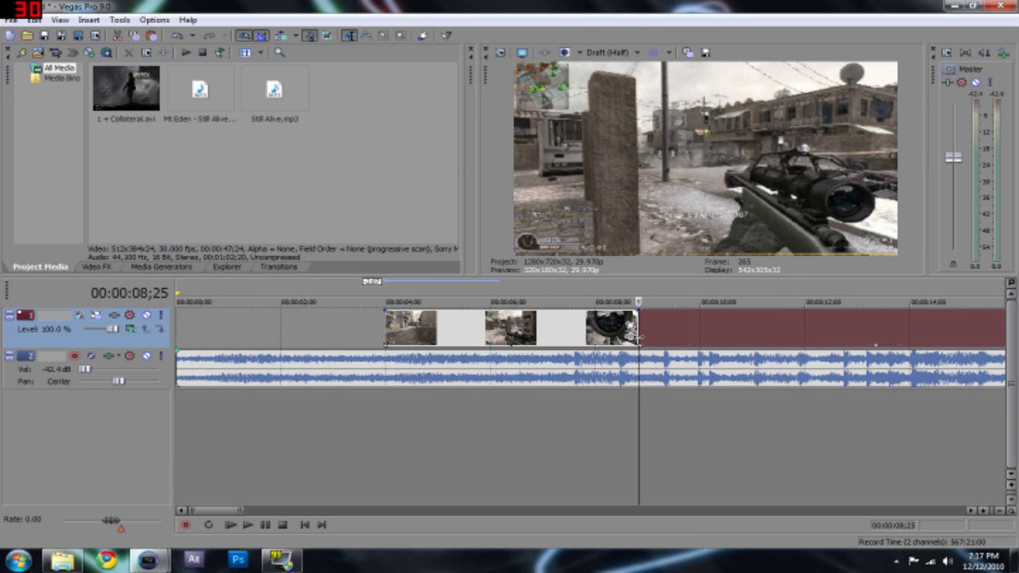
{"action": "left_click_drag", "start_coordinate": [236, 511], "coordinate": [254, 511]}
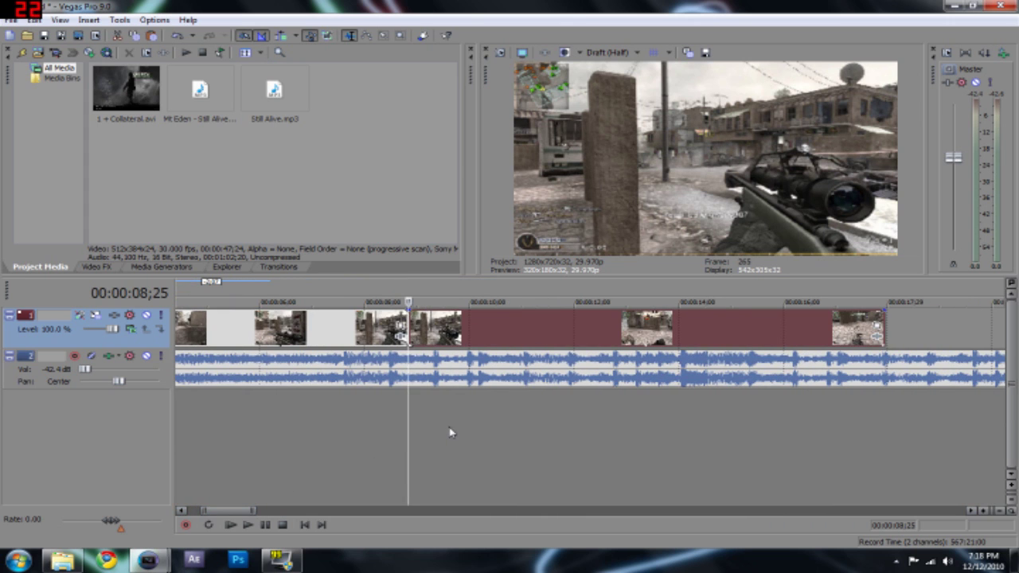
{"action": "left_click", "coordinate": [476, 423]}
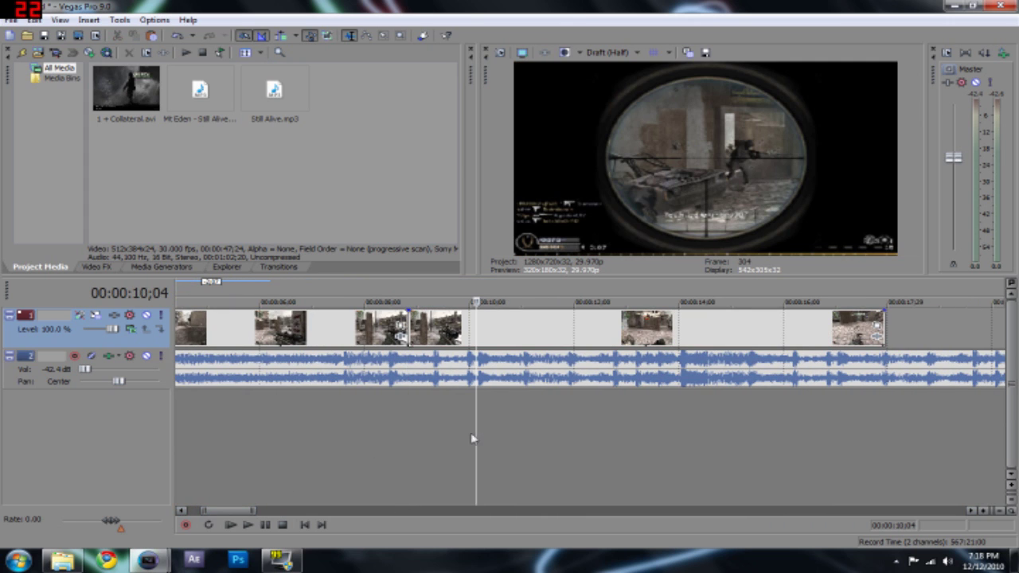
{"action": "left_click", "coordinate": [460, 447]}
{"action": "left_click", "coordinate": [249, 525]}
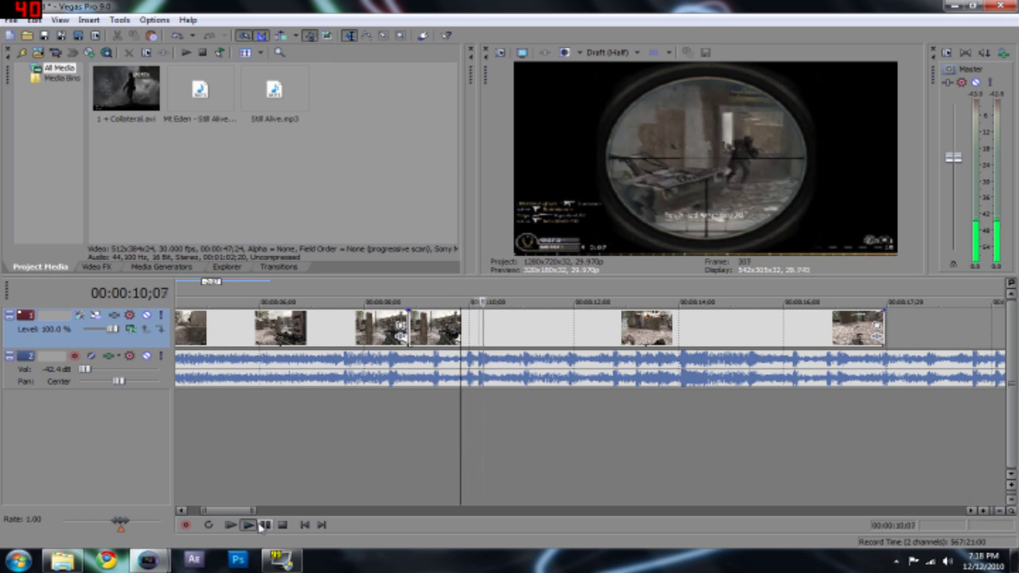
{"action": "left_click", "coordinate": [264, 525]}
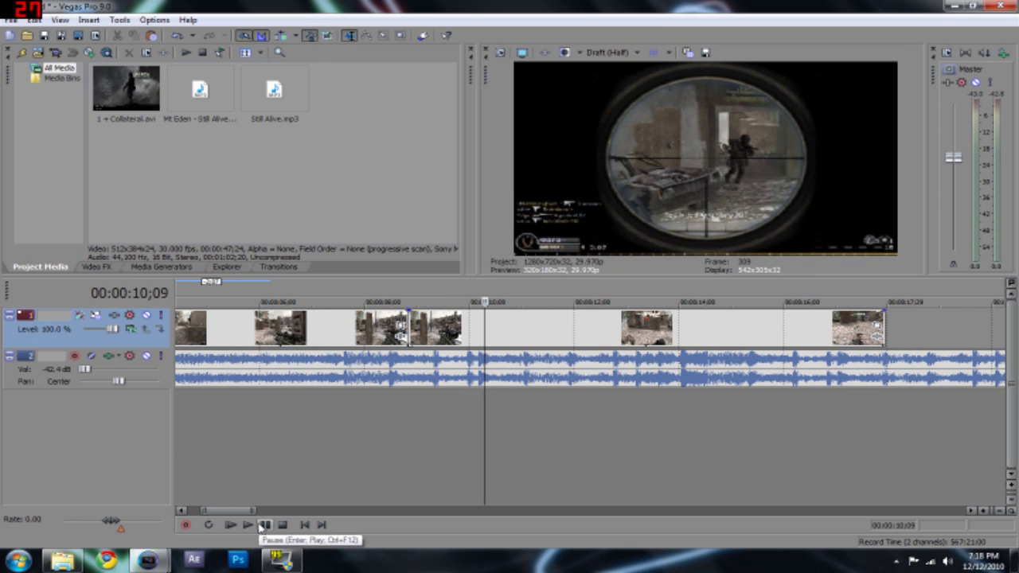
{"action": "key", "text": "Left"}
{"action": "key", "text": "Left"}
{"action": "key", "text": "Left"}
{"action": "key", "text": "Left"}
{"action": "key", "text": "Left"}
{"action": "key", "text": "Left"}
{"action": "key", "text": "Right"}
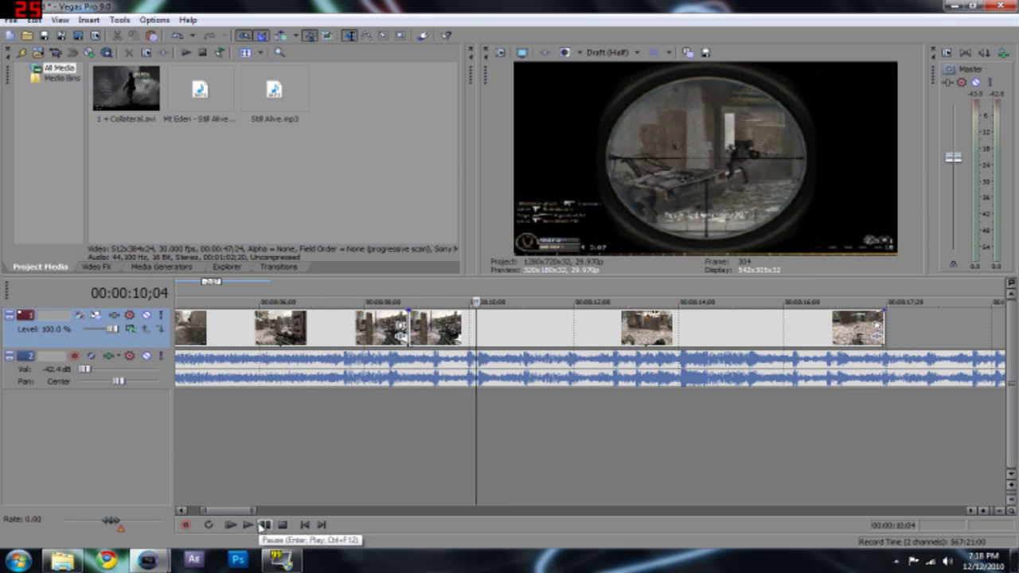
- Split the gameplay clip at the shot and shorten the piece before it, leaving a gap
{"action": "left_click", "coordinate": [475, 337]}
{"action": "key", "text": "s"}
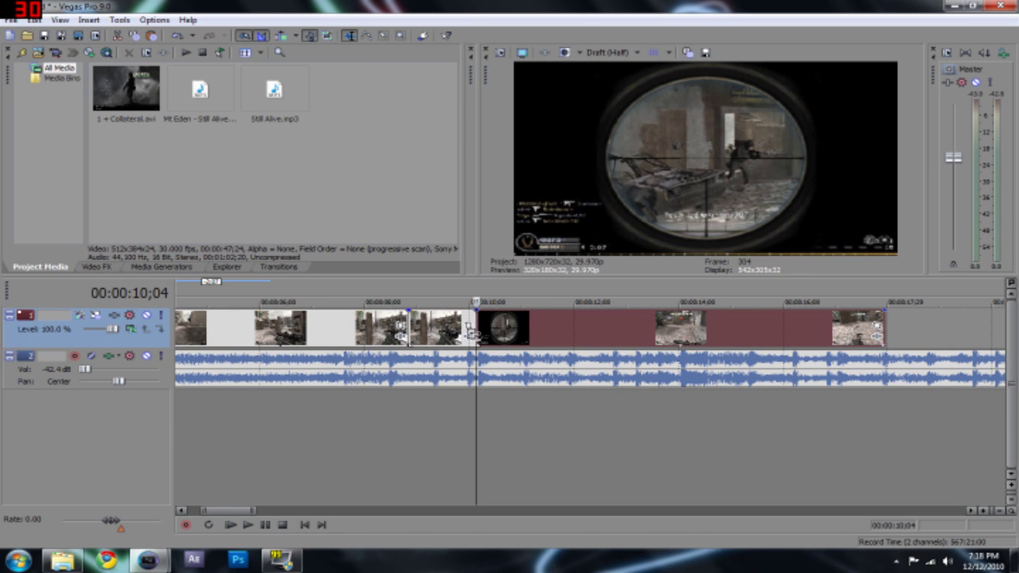
{"action": "left_click_drag", "start_coordinate": [471, 333], "coordinate": [425, 333]}
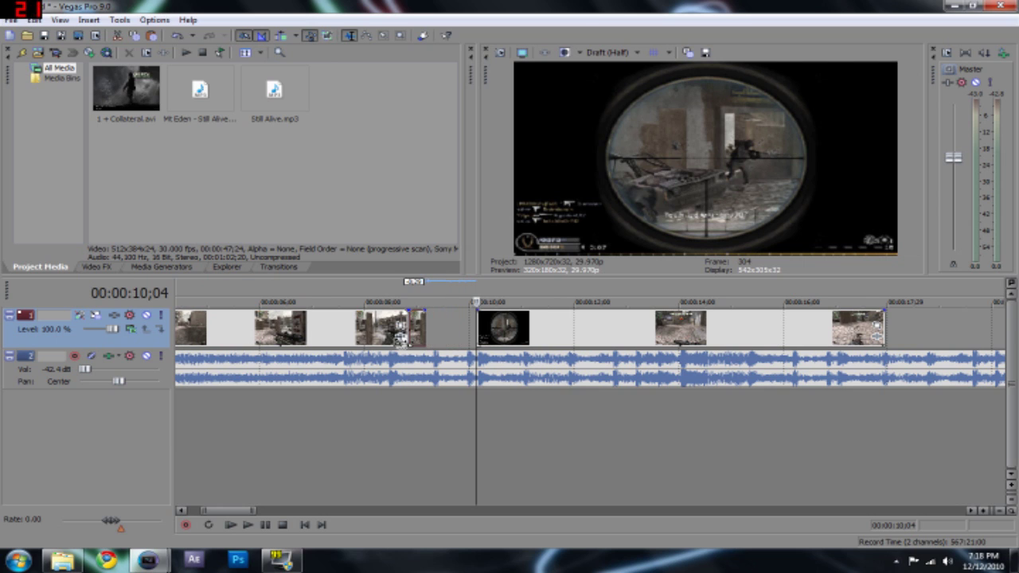
- Preview from the trimmed piece's end and move the sniper clip earlier to close the gap
{"action": "left_click", "coordinate": [425, 409]}
{"action": "left_click", "coordinate": [248, 525]}
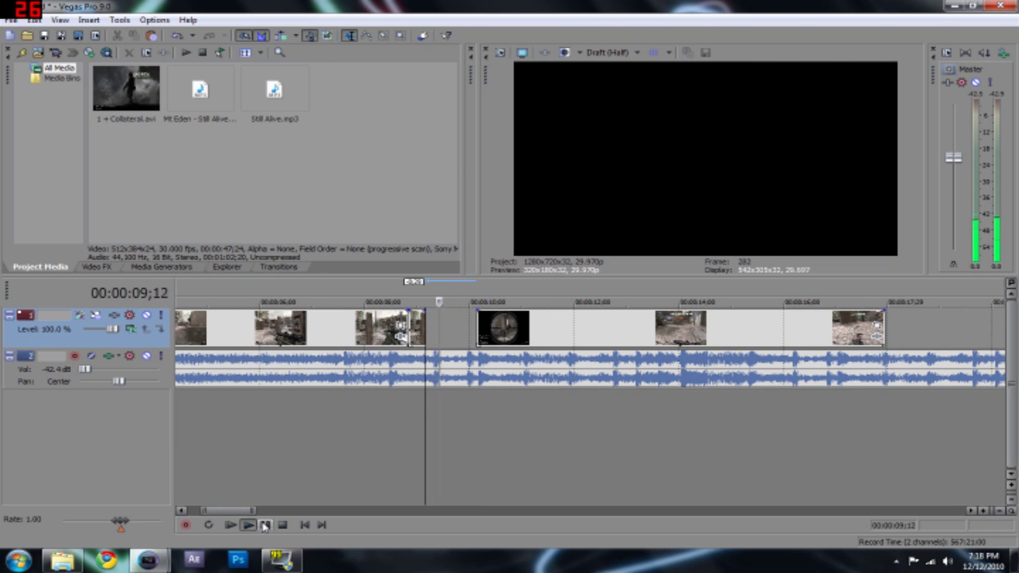
{"action": "left_click", "coordinate": [437, 407]}
{"action": "scroll", "coordinate": [453, 415], "scroll_direction": "up", "scroll_amount": 4}
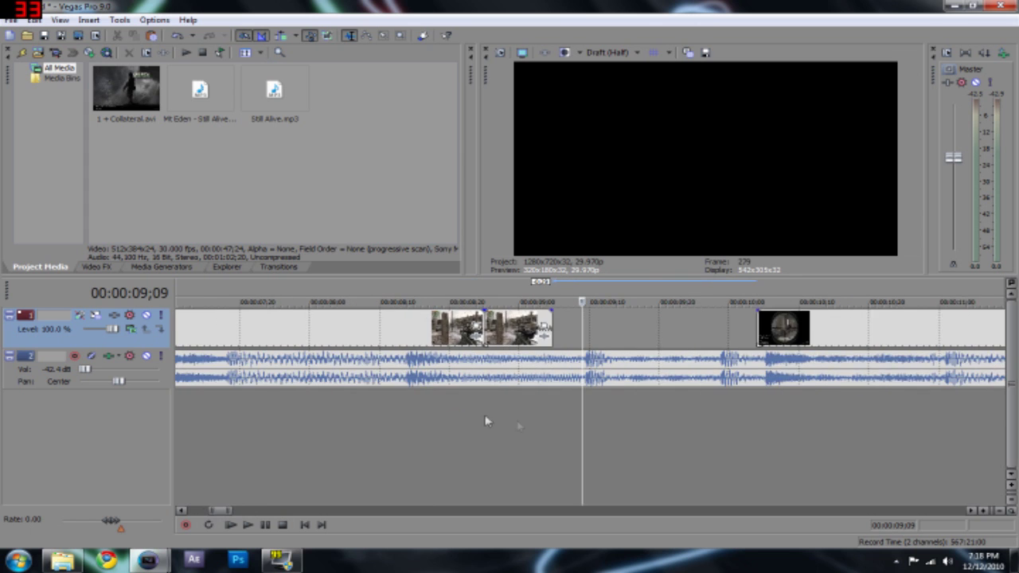
{"action": "left_click_drag", "start_coordinate": [870, 335], "coordinate": [589, 334]}
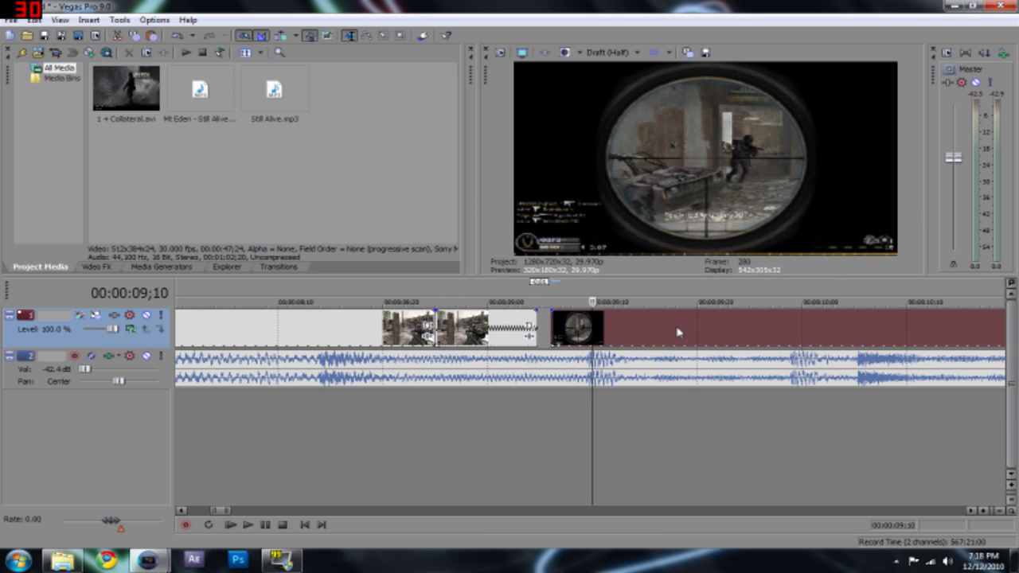
- Paste another copy of the sniper clip at the gunshot frame and shorten its end
{"action": "left_click", "coordinate": [584, 420]}
{"action": "key", "text": "space"}
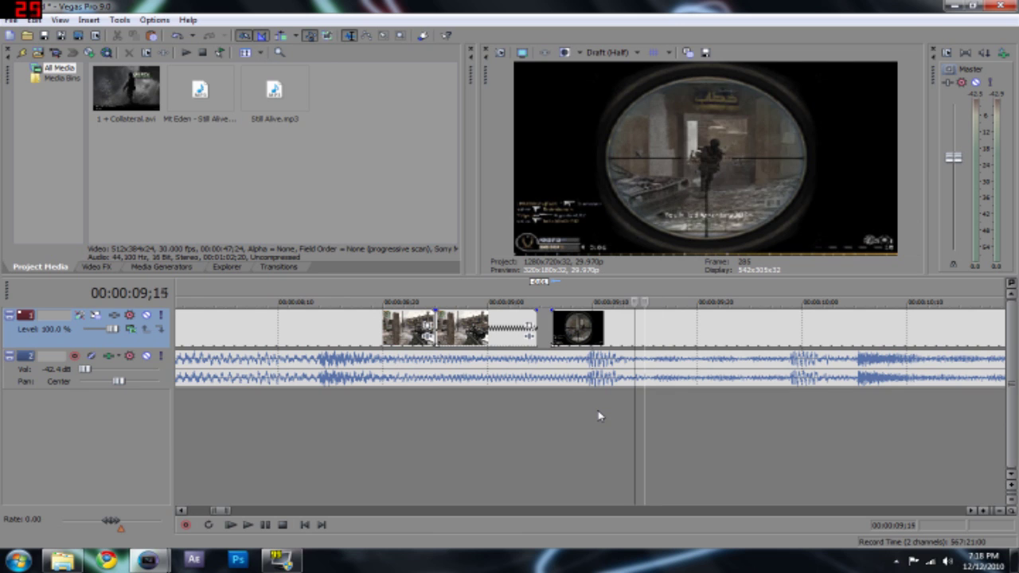
{"action": "key", "text": "space"}
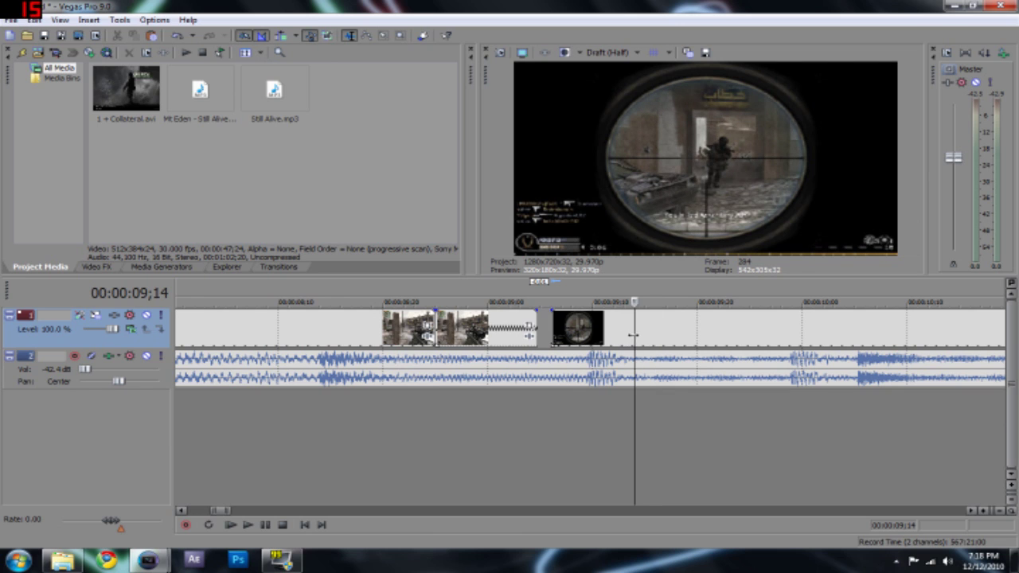
{"action": "key", "text": "ctrl+v"}
{"action": "left_click_drag", "start_coordinate": [628, 334], "coordinate": [554, 327]}
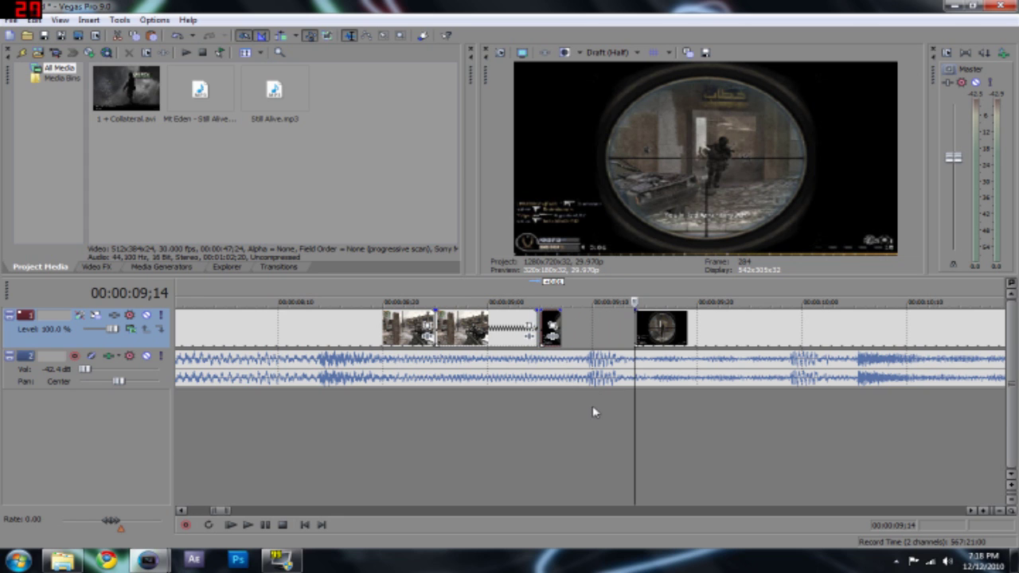
- Enable snapping and move the scope clip left toward the 09;10 beat
{"action": "left_click", "coordinate": [592, 407]}
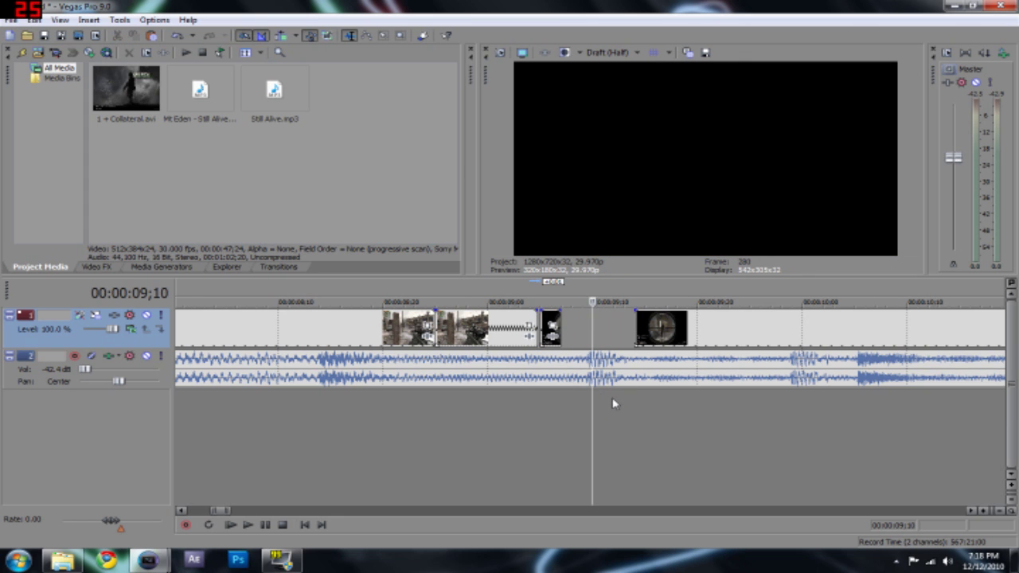
{"action": "scroll", "coordinate": [632, 473], "scroll_direction": "down", "scroll_amount": 6}
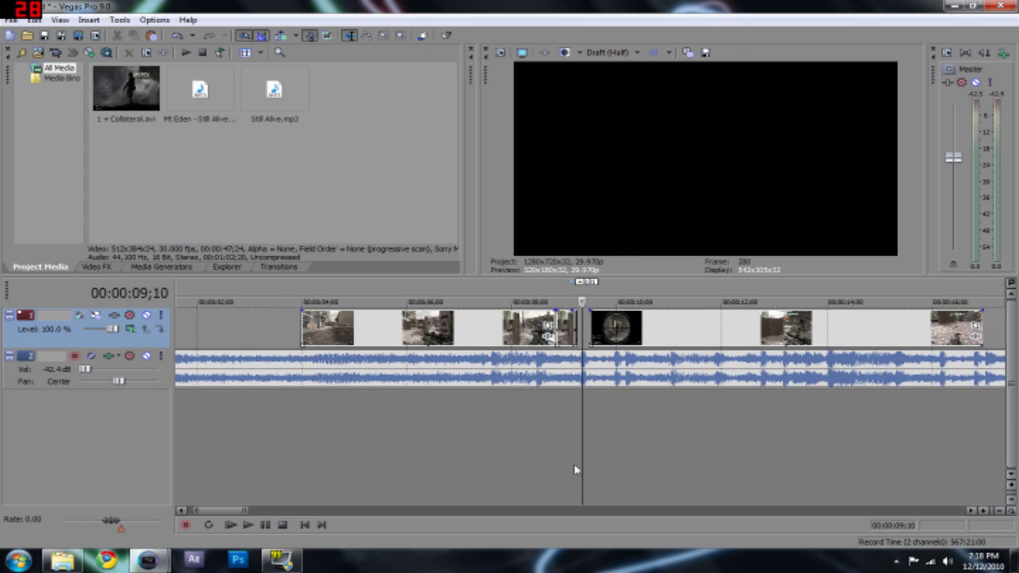
{"action": "scroll", "coordinate": [563, 368], "scroll_direction": "up", "scroll_amount": 4}
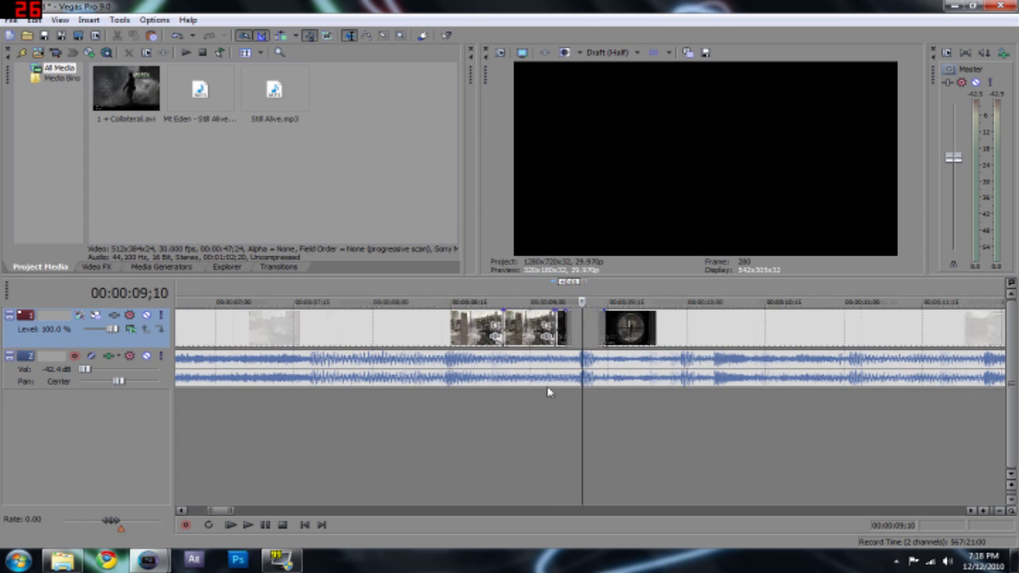
{"action": "left_click", "coordinate": [659, 339]}
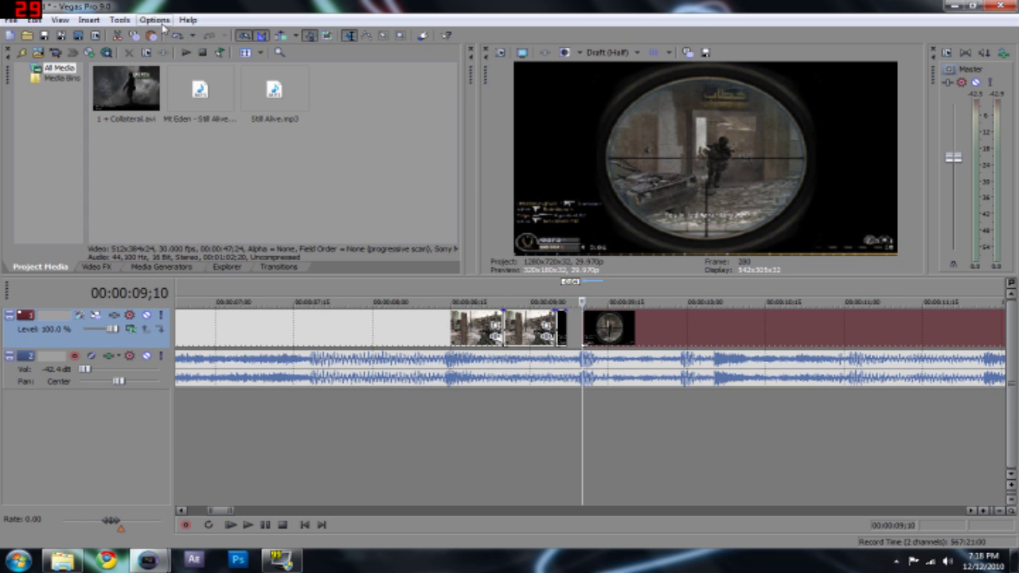
{"action": "left_click", "coordinate": [161, 22]}
{"action": "left_click", "coordinate": [184, 54]}
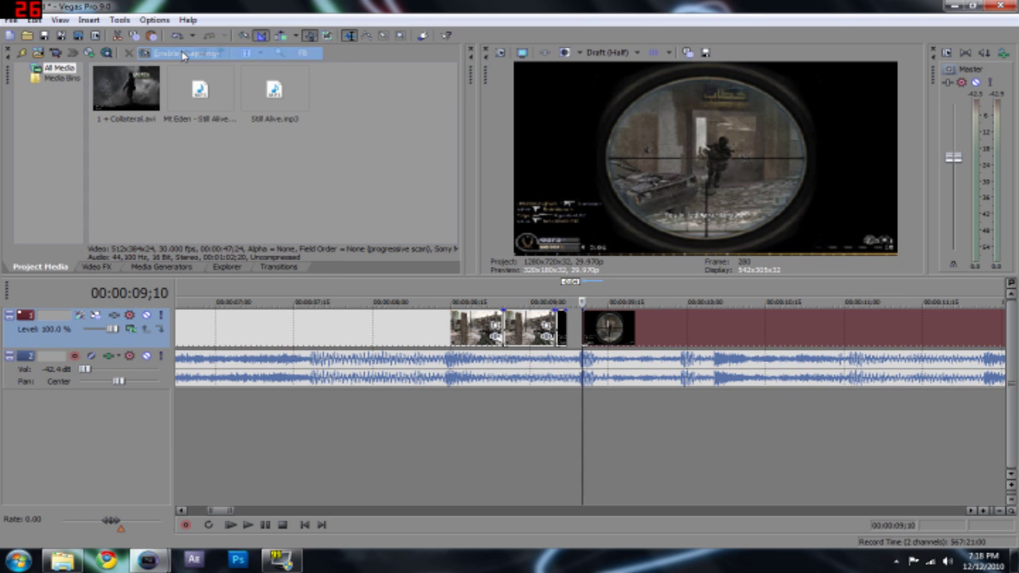
{"action": "left_click_drag", "start_coordinate": [633, 337], "coordinate": [598, 333]}
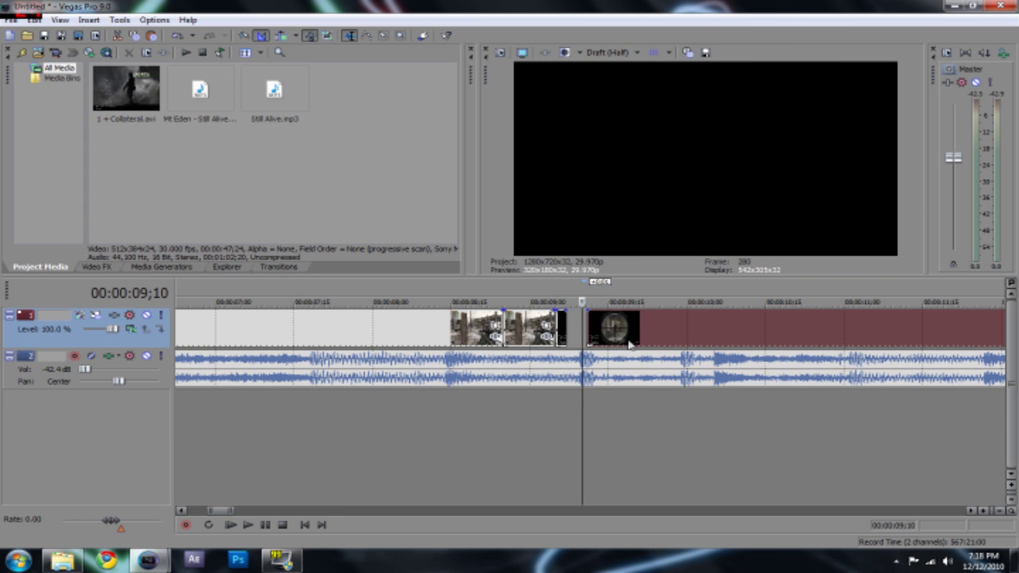
{"action": "scroll", "coordinate": [590, 331], "scroll_direction": "up", "scroll_amount": 2}
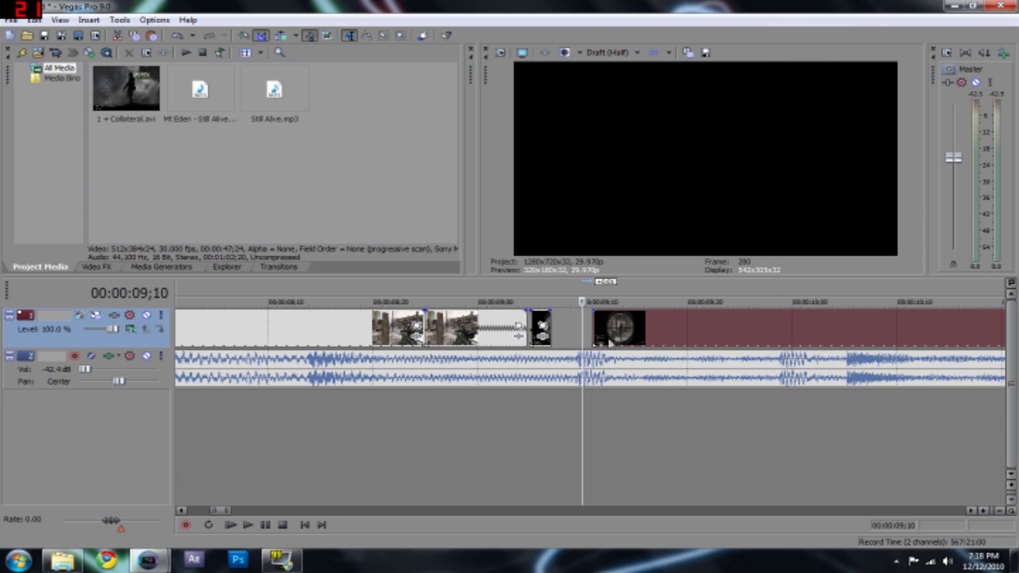
- Drag the scope clip to start at 09;10, then turn snapping back on
{"action": "left_click_drag", "start_coordinate": [608, 343], "coordinate": [657, 335]}
{"action": "left_click", "coordinate": [154, 20]}
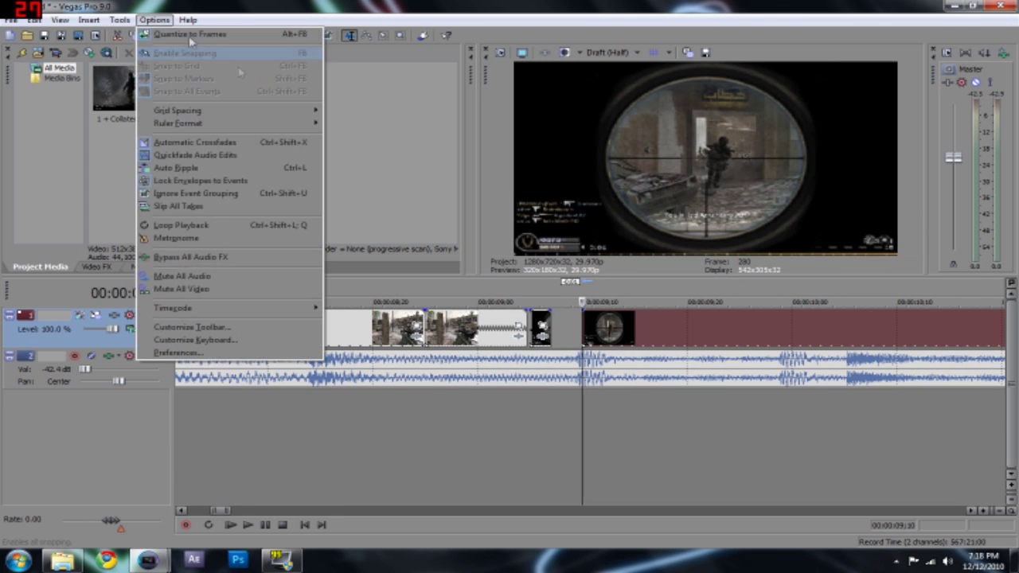
{"action": "left_click_drag", "start_coordinate": [661, 332], "coordinate": [640, 334]}
{"action": "left_click", "coordinate": [154, 20]}
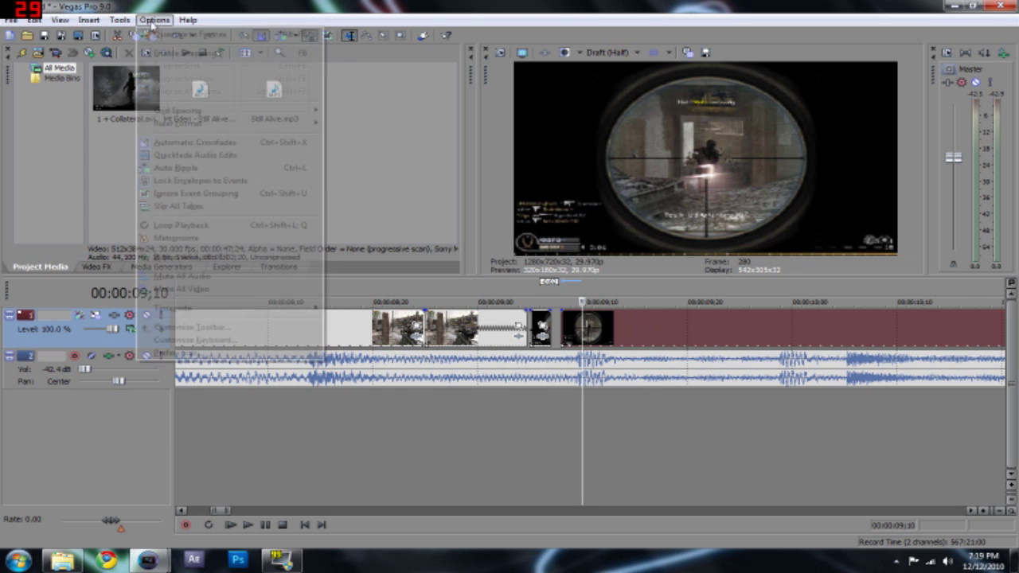
{"action": "left_click", "coordinate": [180, 49]}
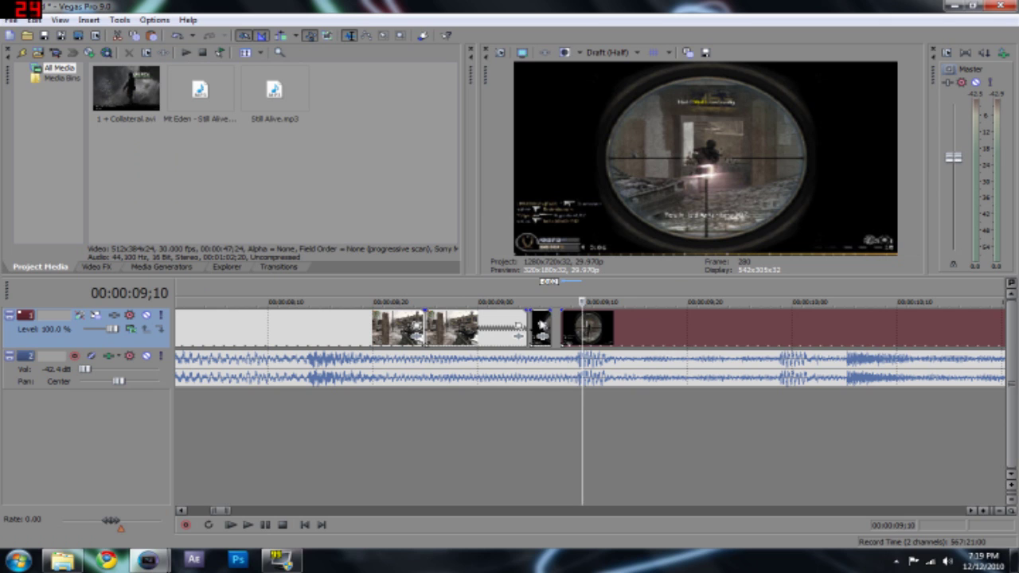
- Snap the short clip against the scope clip and check the edge at 09;05 and 09;02
{"action": "mouse_move", "coordinate": [541, 325]}
{"action": "left_mouse_down"}
{"action": "mouse_move", "coordinate": [551, 326]}
{"action": "mouse_move", "coordinate": [540, 326]}
{"action": "left_mouse_up"}
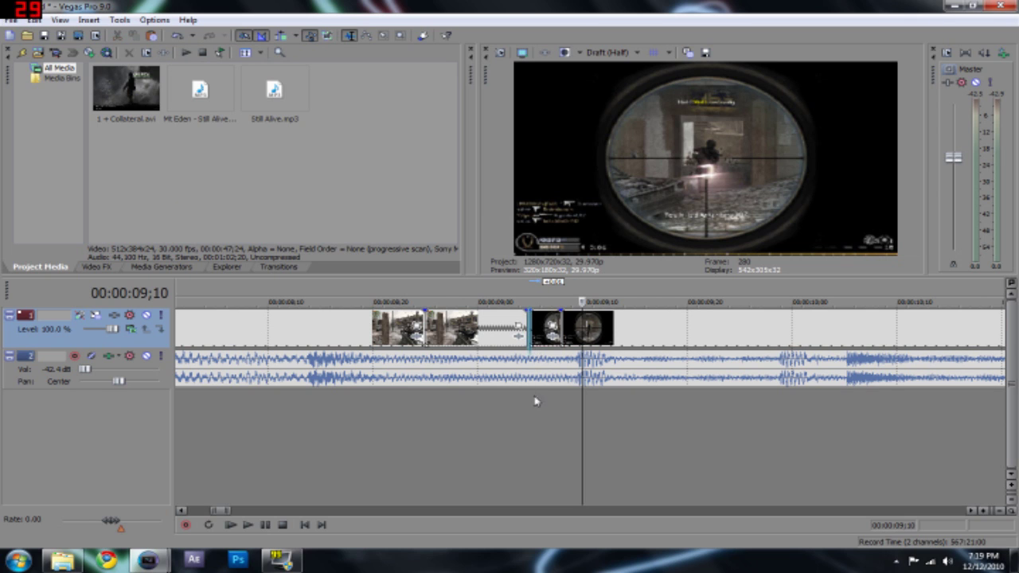
{"action": "left_click", "coordinate": [529, 360]}
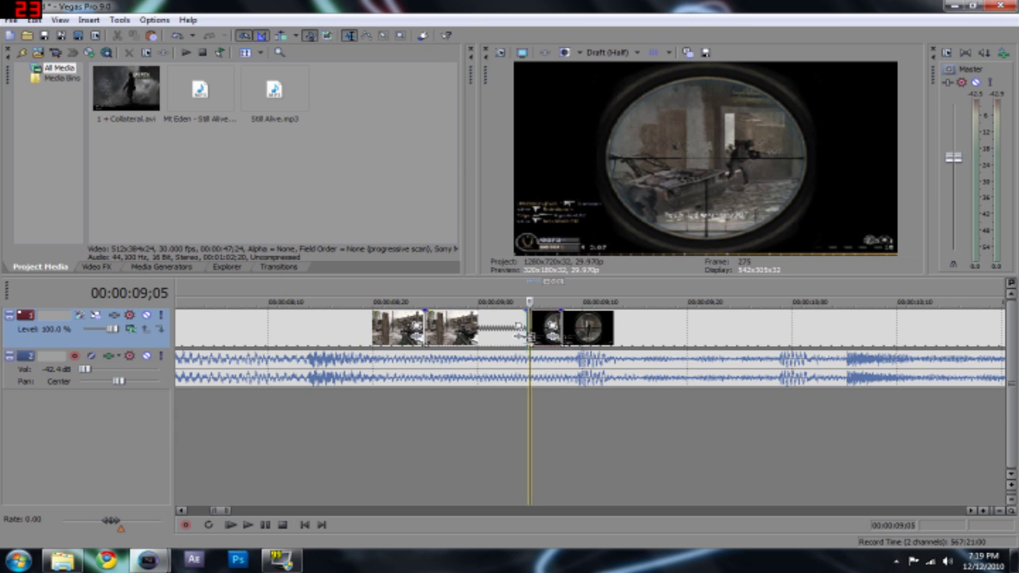
{"action": "left_click", "coordinate": [507, 389]}
- Mark a loop region from about 06;18 to 10;18 on the ruler
{"action": "left_click_drag", "start_coordinate": [424, 367], "coordinate": [413, 366]}
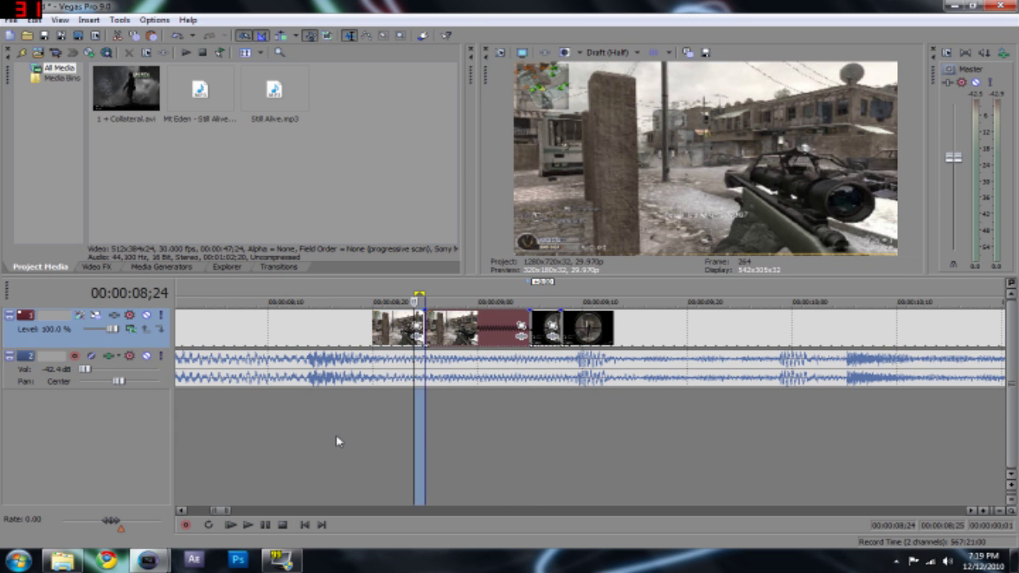
{"action": "scroll", "coordinate": [336, 434], "scroll_direction": "down", "scroll_amount": 2}
{"action": "left_click", "coordinate": [369, 438]}
{"action": "scroll", "coordinate": [398, 362], "scroll_direction": "down", "scroll_amount": 2}
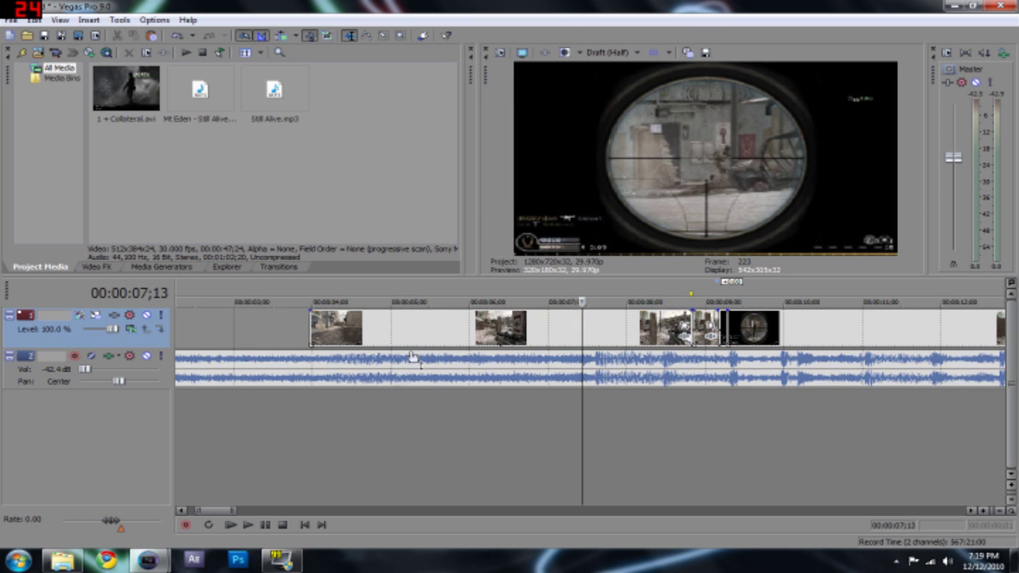
{"action": "left_click_drag", "start_coordinate": [517, 299], "coordinate": [848, 301]}
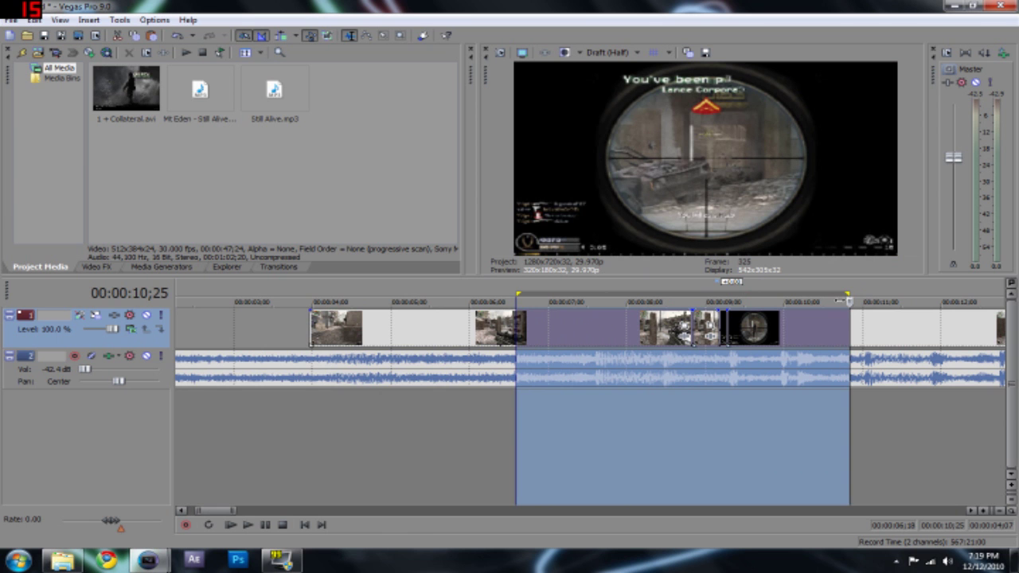
- Play the looped section, stop it, and shrink the timeline area to enlarge the preview
{"action": "key", "text": "space"}
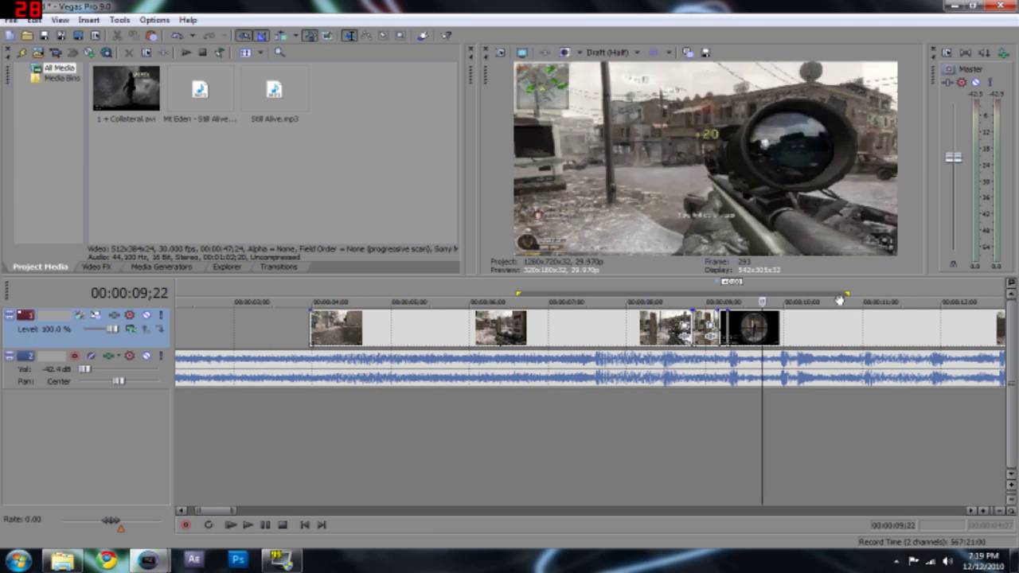
{"action": "key", "text": "space"}
{"action": "scroll", "coordinate": [839, 300], "scroll_direction": "down", "scroll_amount": 2}
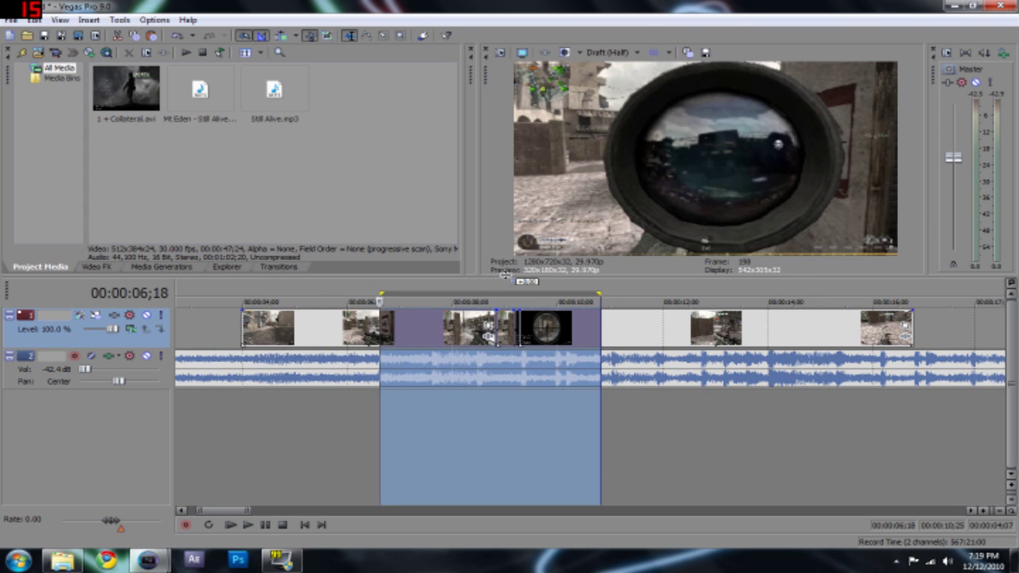
{"action": "left_click_drag", "start_coordinate": [504, 275], "coordinate": [477, 430]}
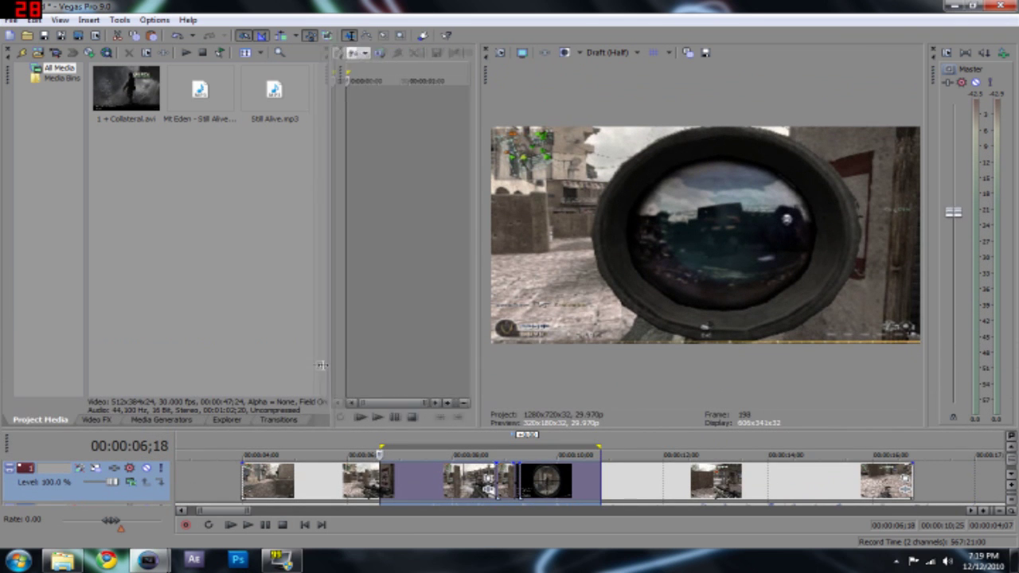
- Enlarge the Video Preview pane and play the loop region, pausing around 07;10
{"action": "left_click_drag", "start_coordinate": [321, 366], "coordinate": [293, 367]}
{"action": "left_click_drag", "start_coordinate": [484, 367], "coordinate": [312, 392]}
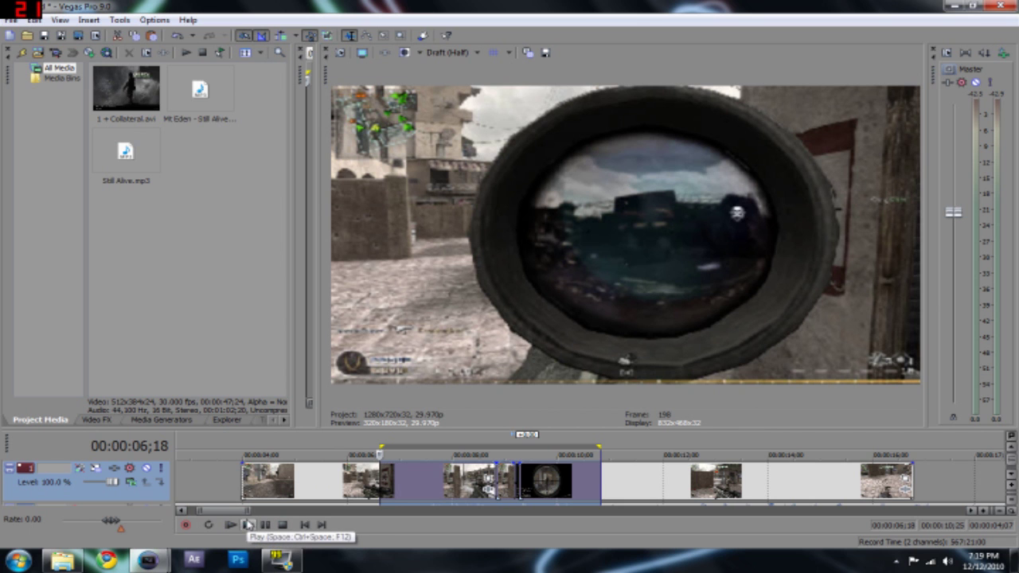
{"action": "left_click", "coordinate": [249, 525]}
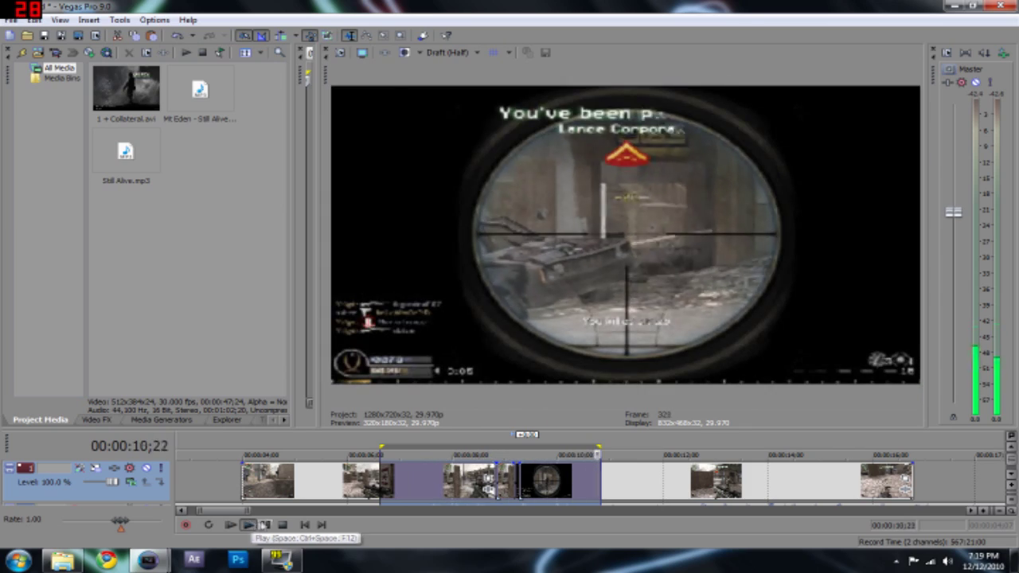
{"action": "left_click", "coordinate": [265, 524]}
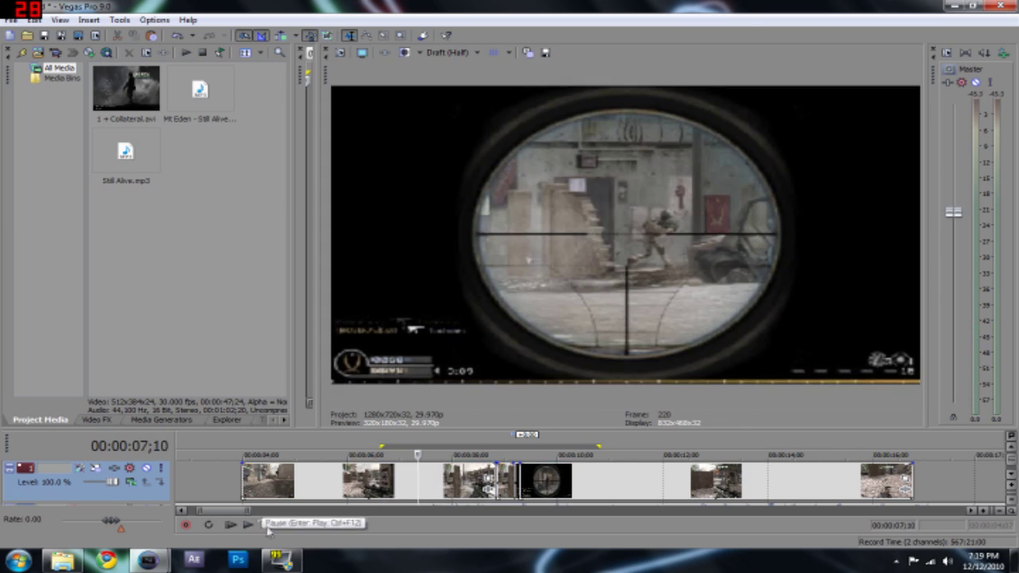
{"action": "left_click_drag", "start_coordinate": [322, 400], "coordinate": [334, 398]}
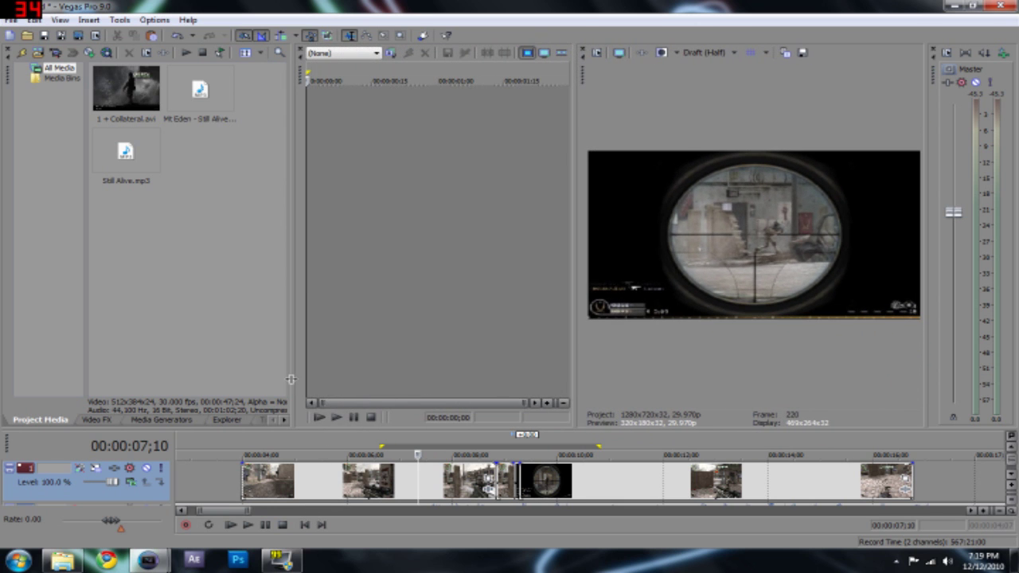
{"action": "left_click_drag", "start_coordinate": [291, 380], "coordinate": [539, 271]}
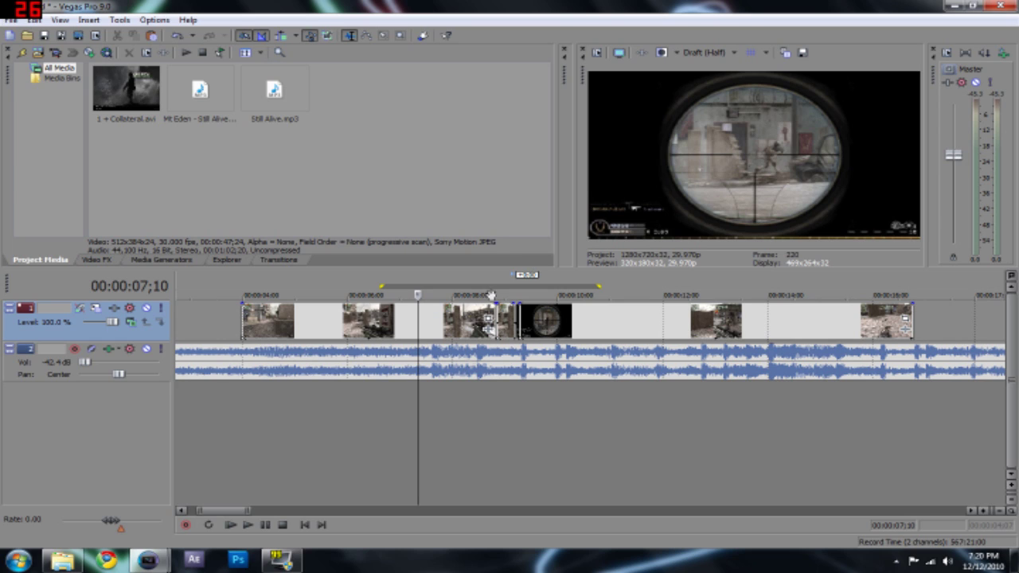
- Collapse the trimmer and display the Video FX list with its Add Noise presets
{"action": "left_click_drag", "start_coordinate": [240, 513], "coordinate": [227, 513]}
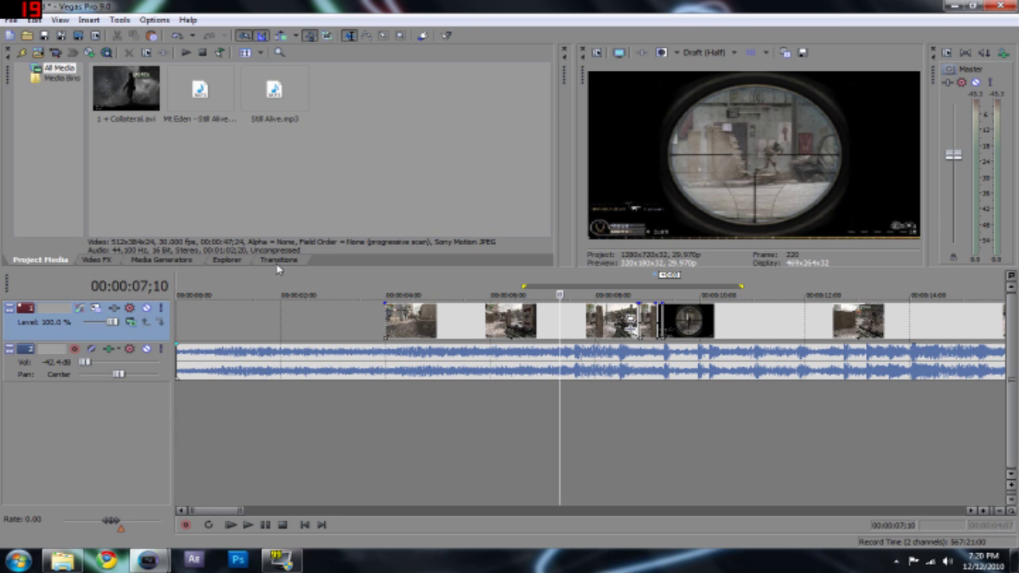
{"action": "left_click", "coordinate": [105, 261]}
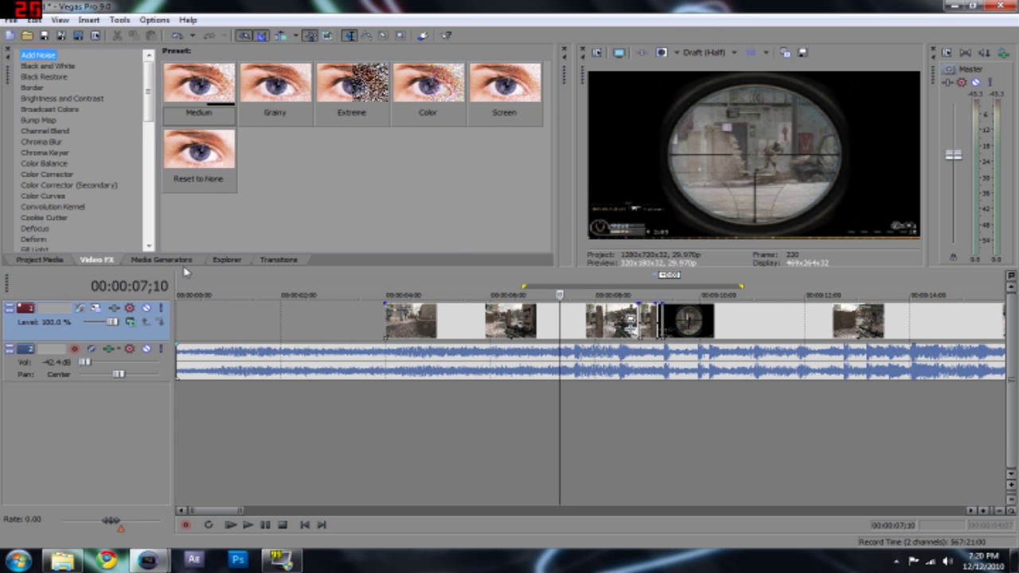